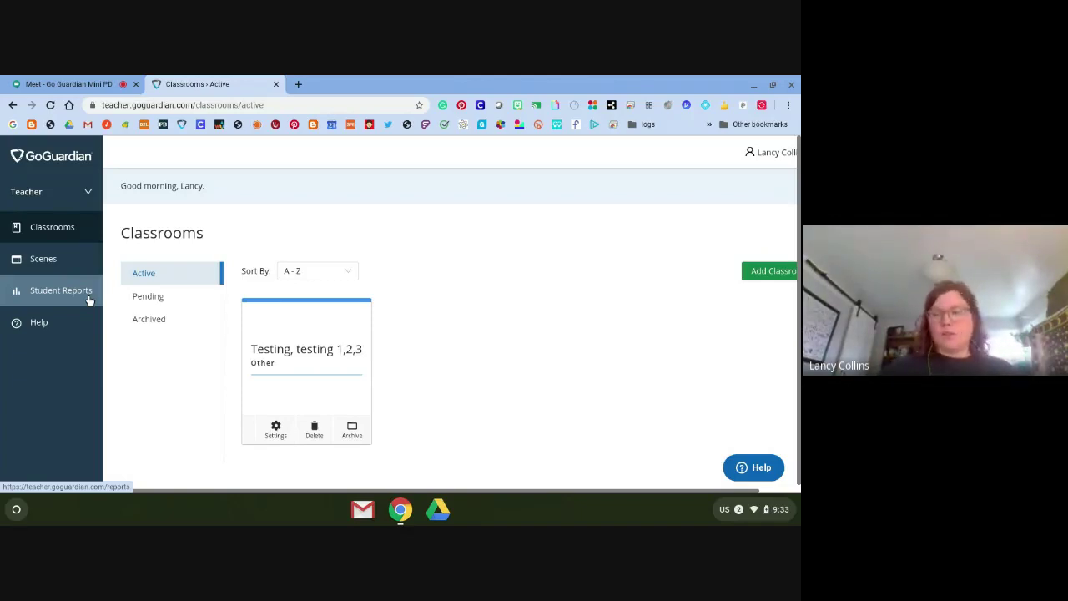
Start a new classroom named 'GG PD Classroom'
click(161, 300)
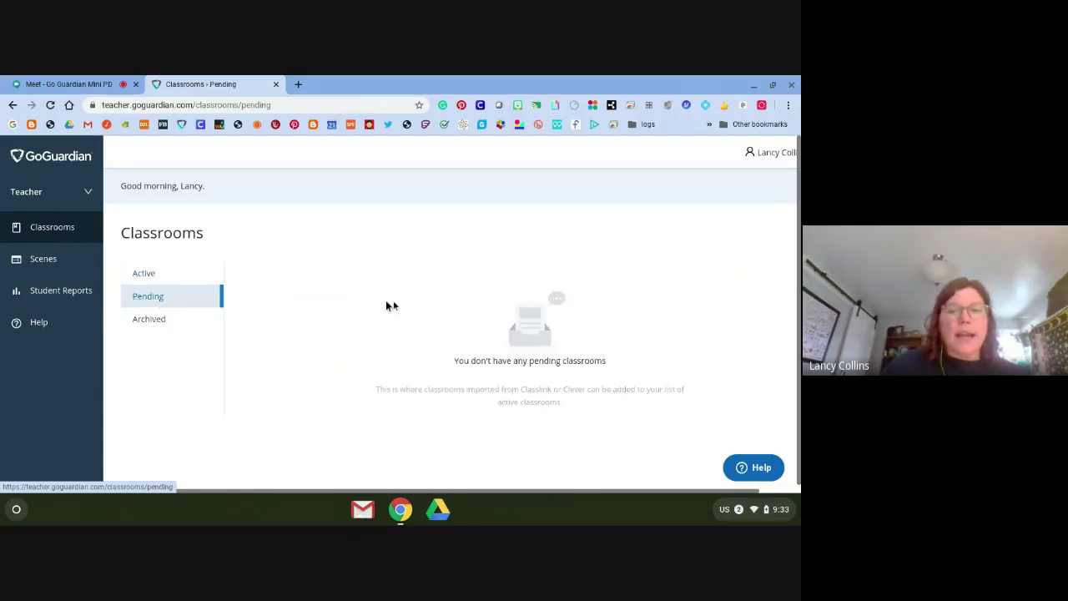
click(159, 274)
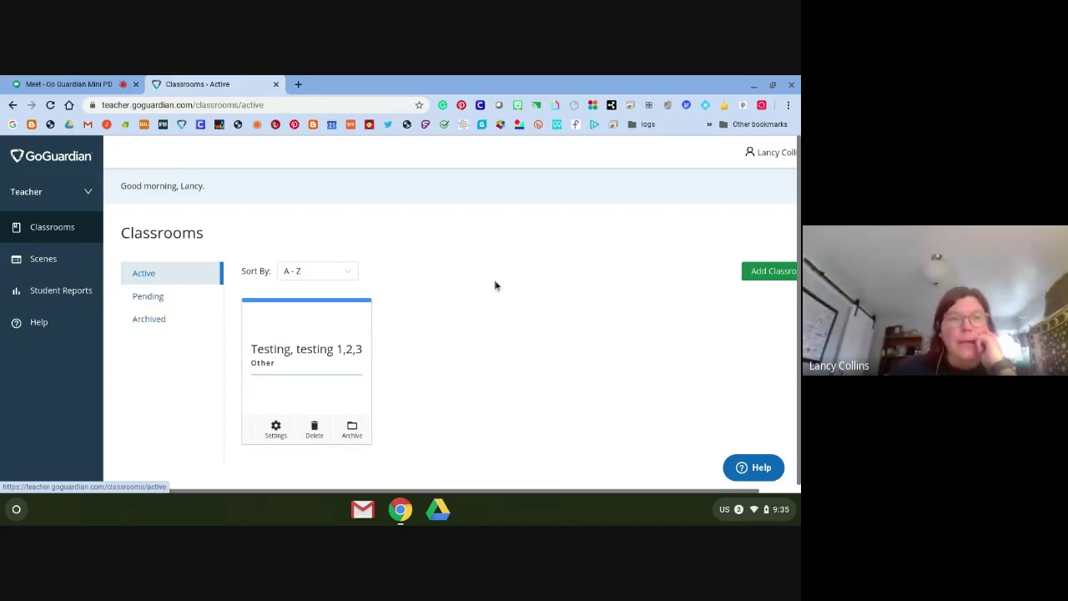
click(782, 276)
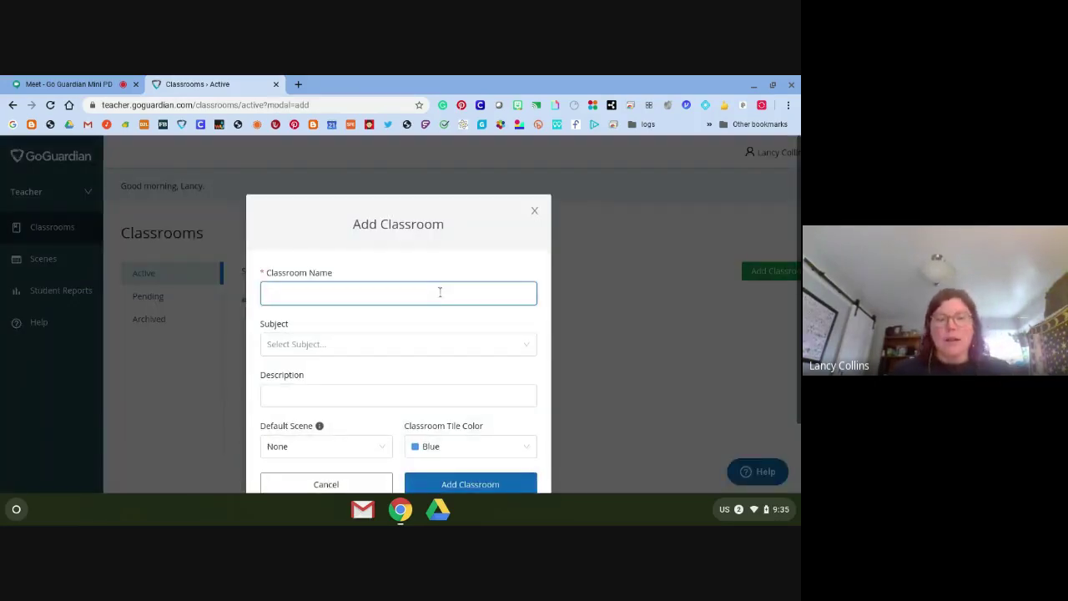
text(G)
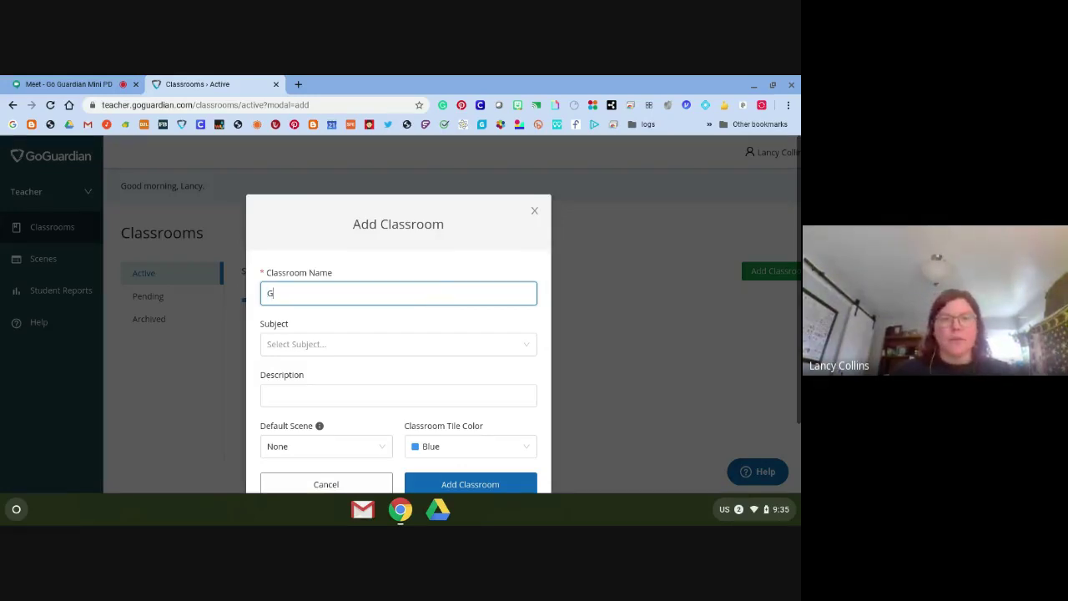
text(G PD Classroom)
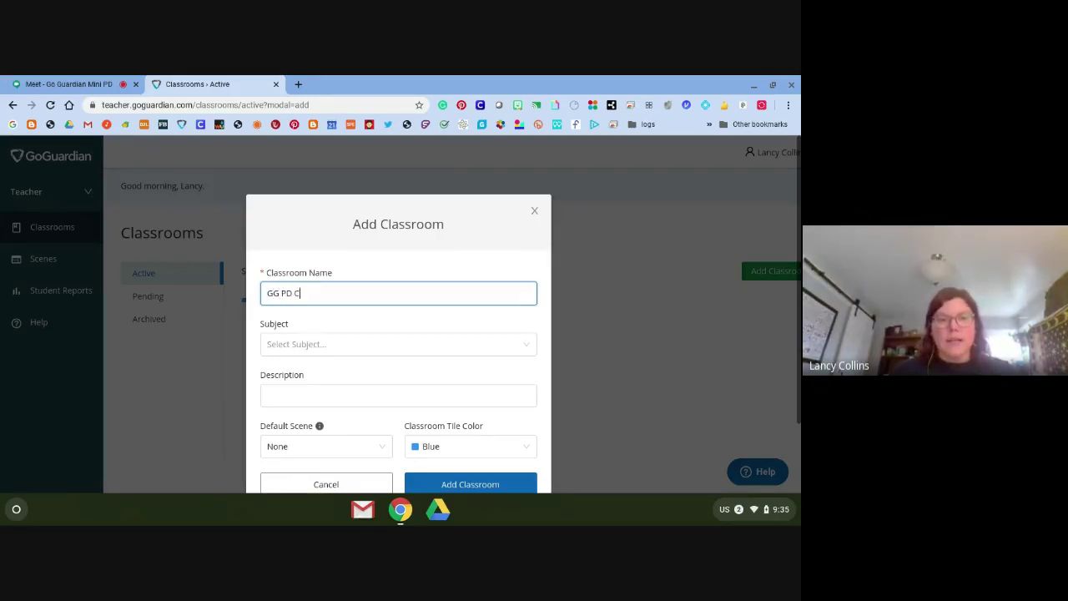
Set the subject to Other and the tile color to Dark Pastel Red, then create the classroom
click(321, 353)
click(321, 356)
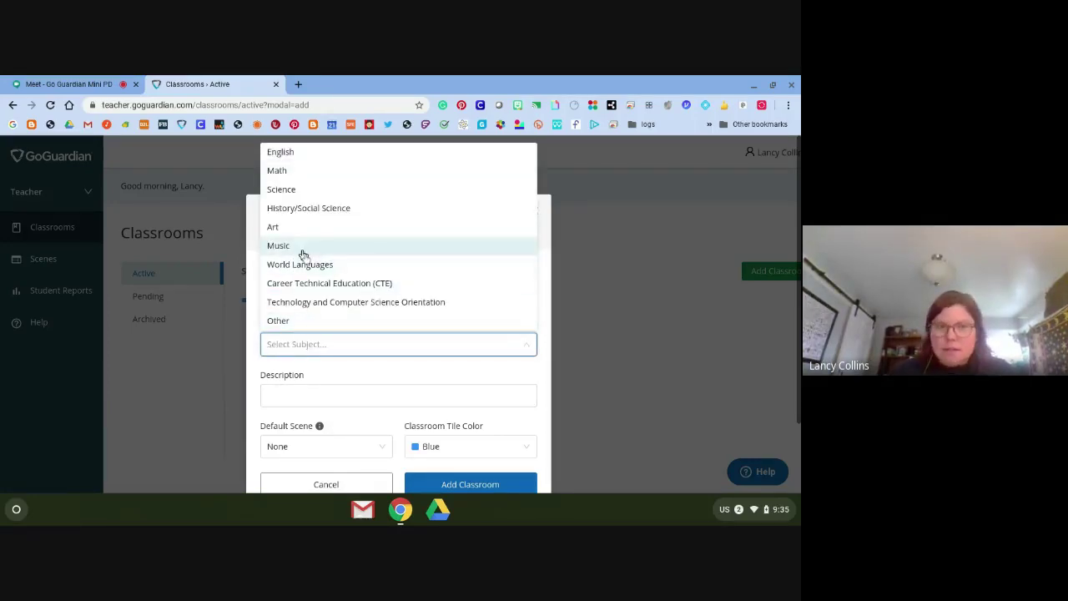
click(310, 321)
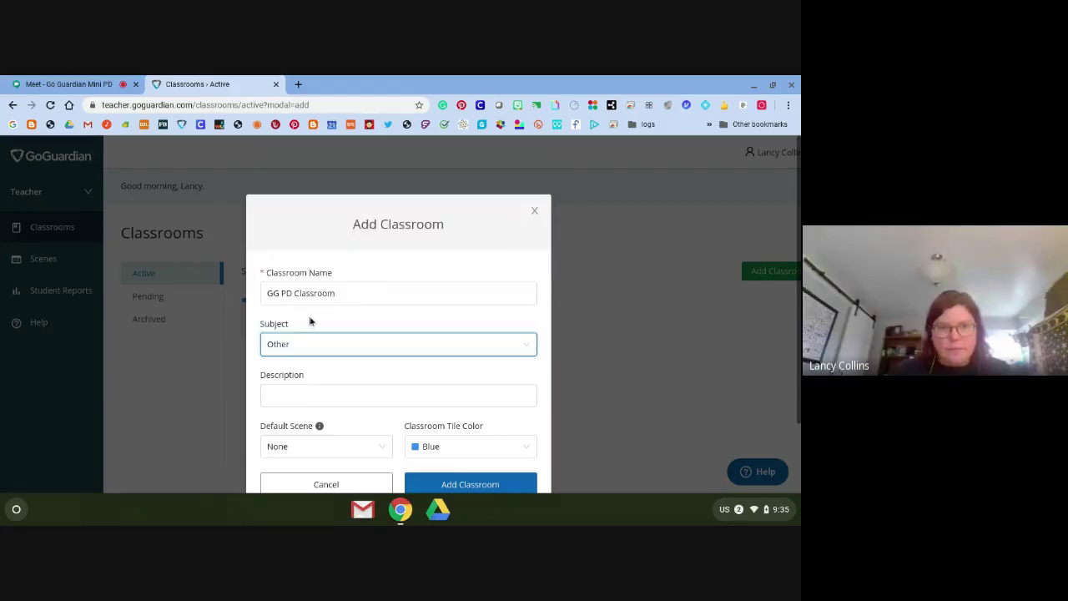
scroll(350, 401, down, 1)
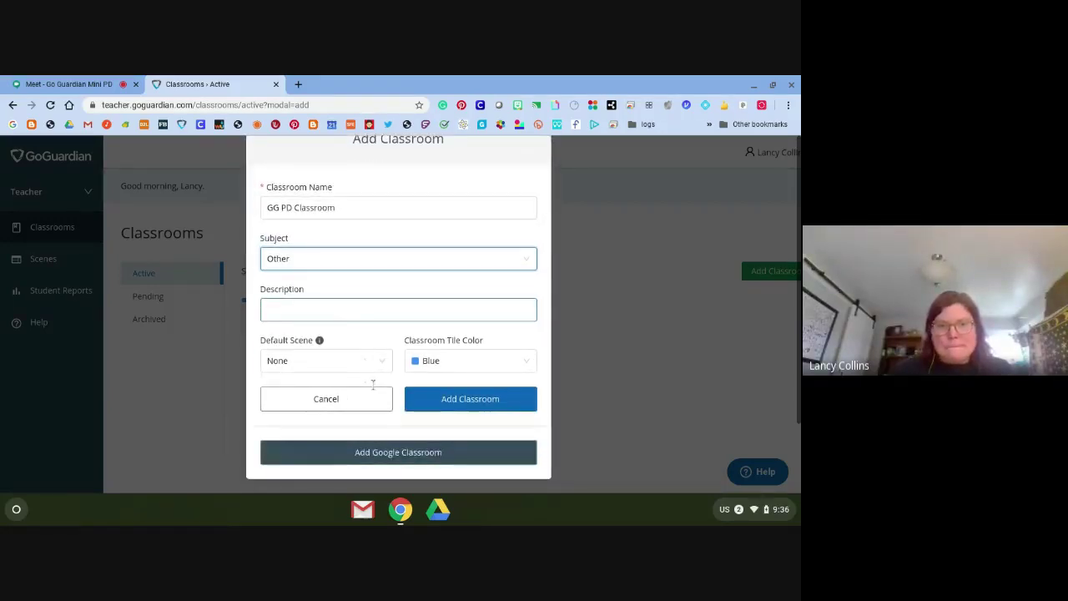
click(483, 359)
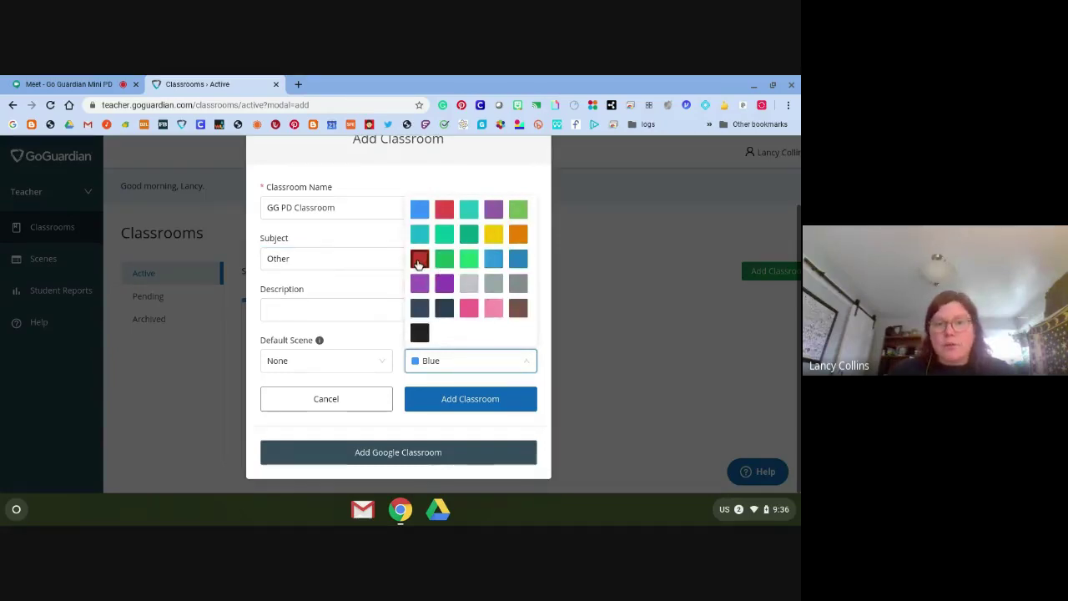
click(419, 259)
click(440, 400)
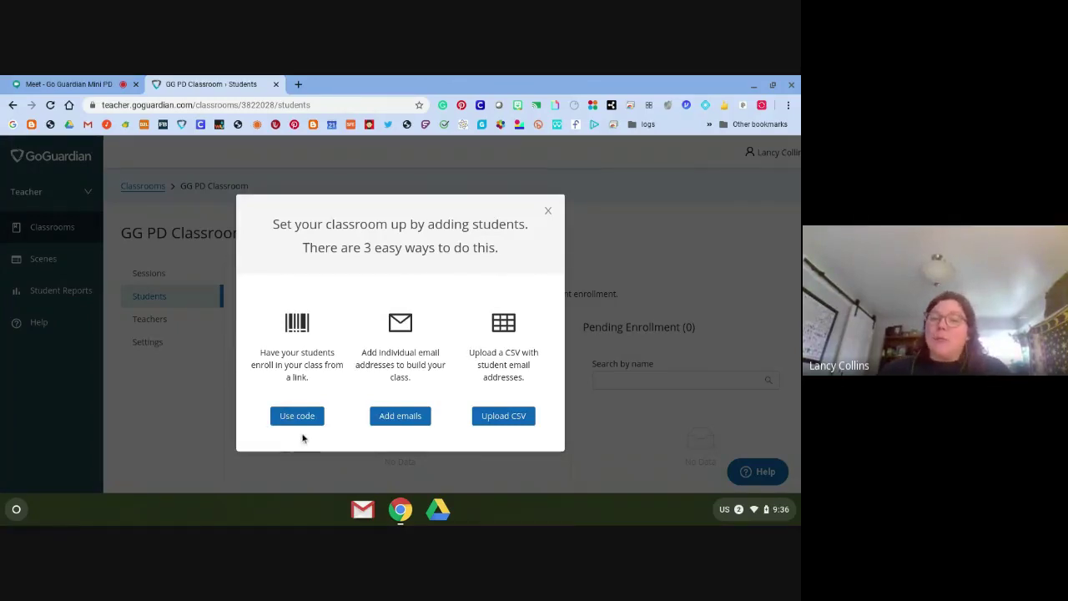
Choose enrollment by email and enter four students' school email addresses
click(394, 417)
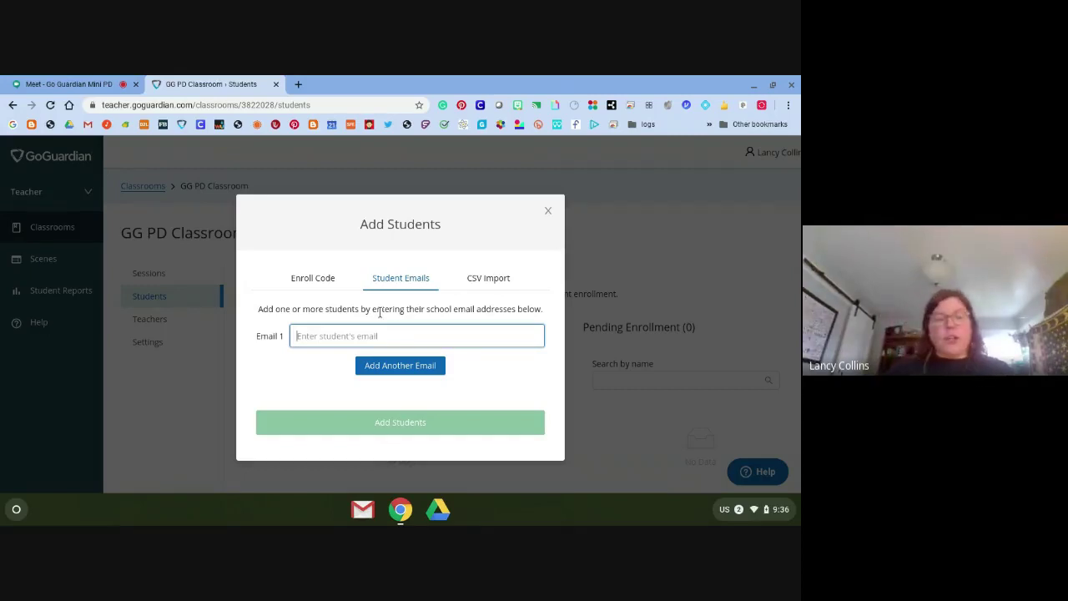
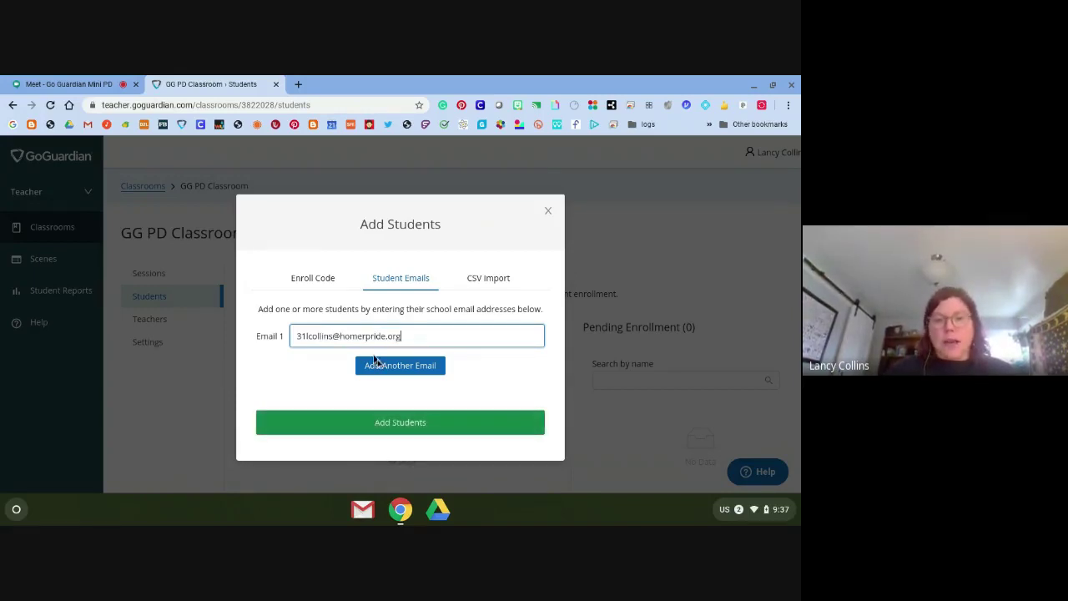
click(381, 368)
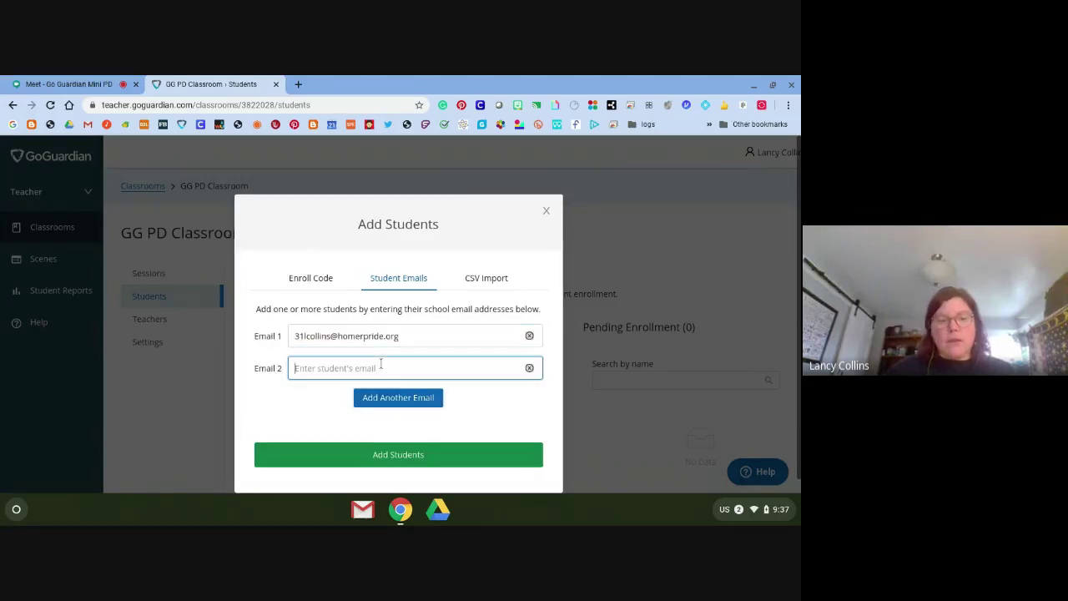
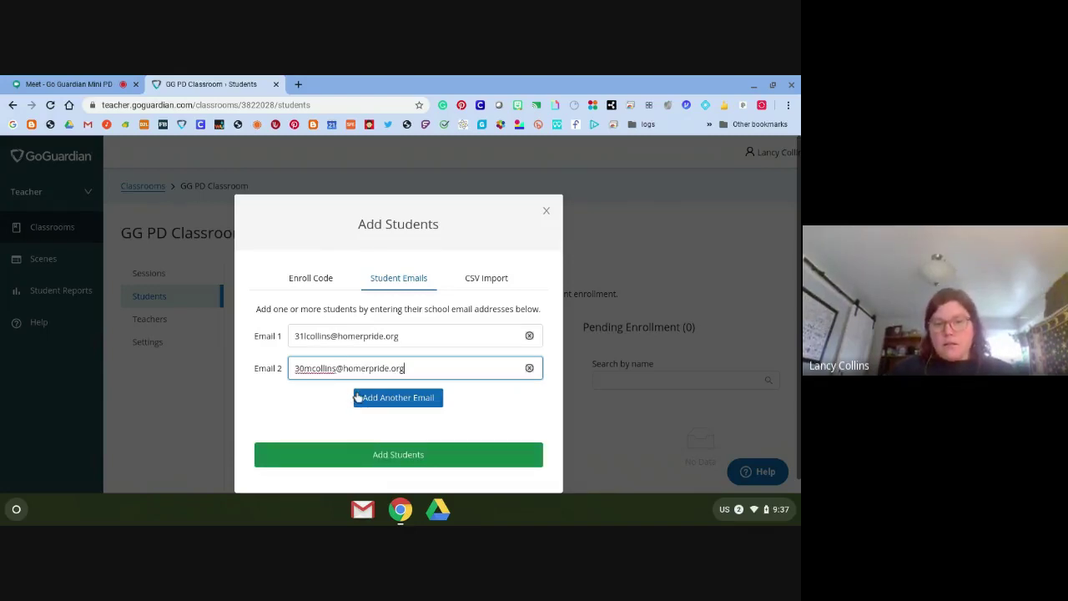
click(359, 398)
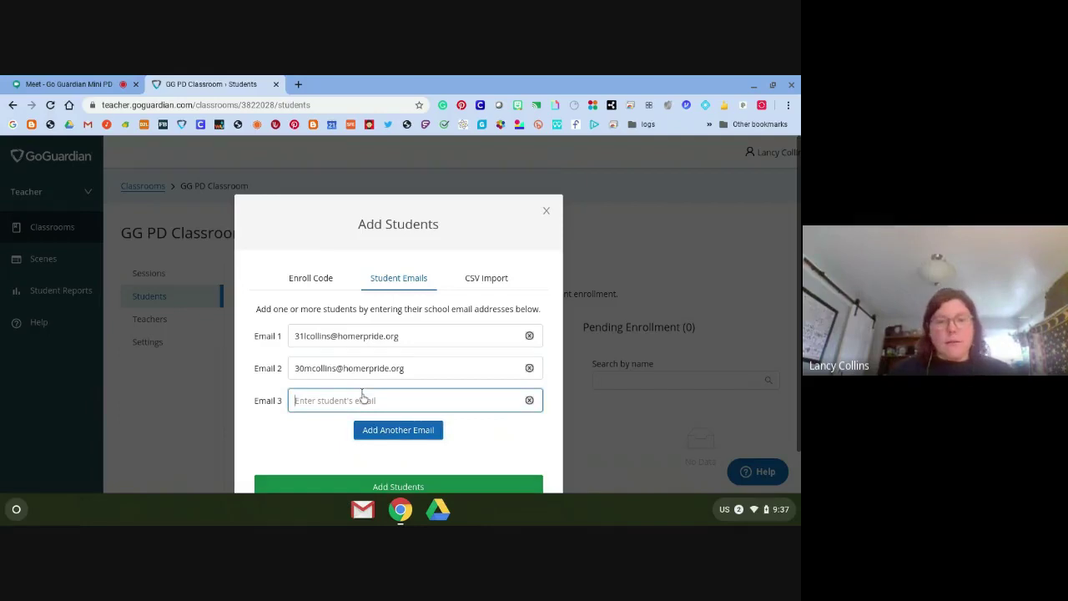
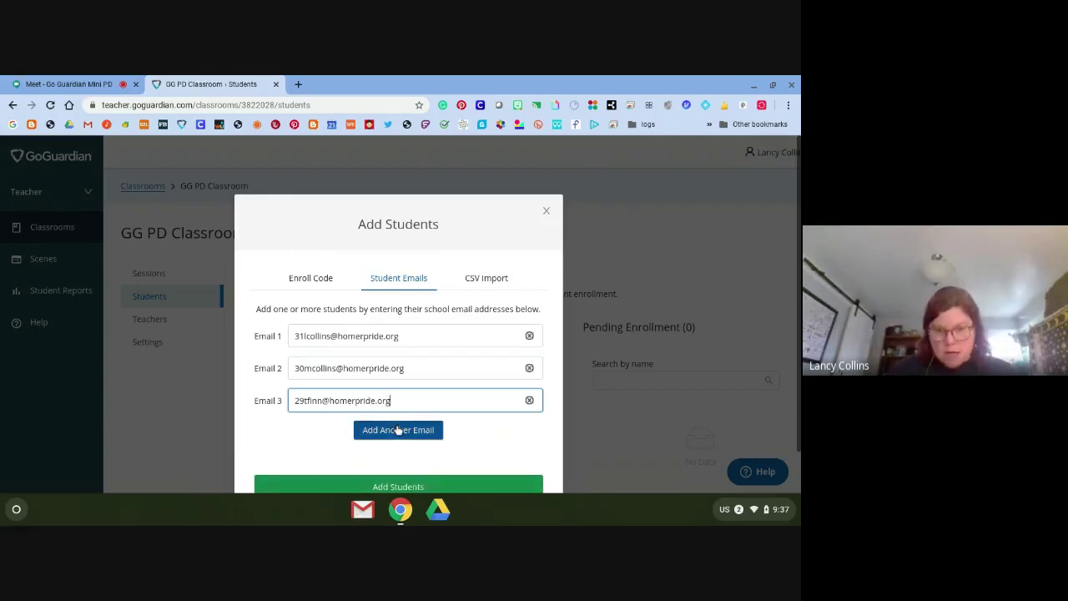
click(367, 430)
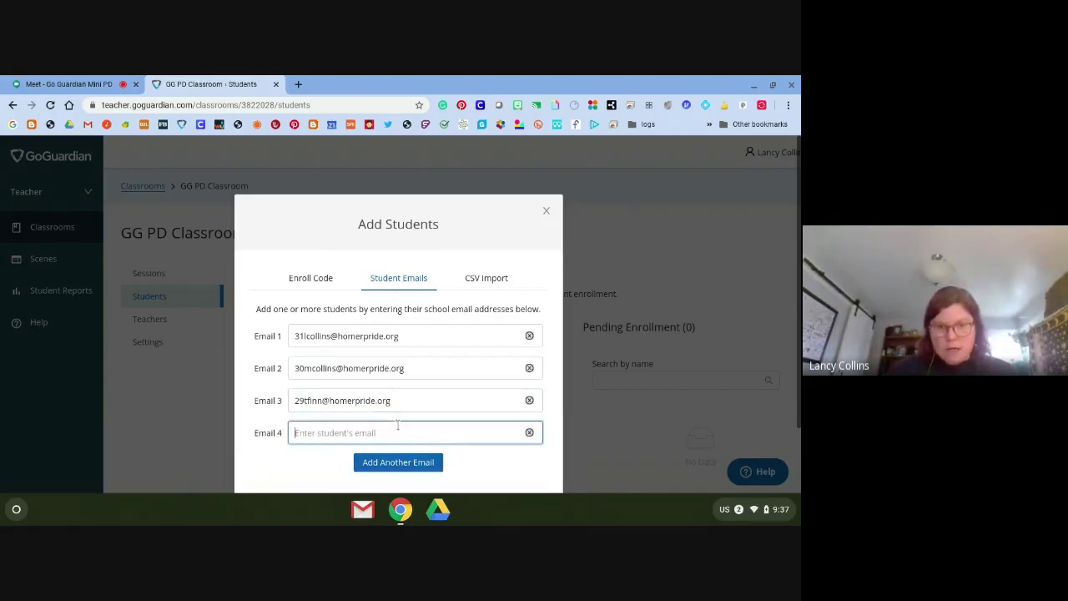
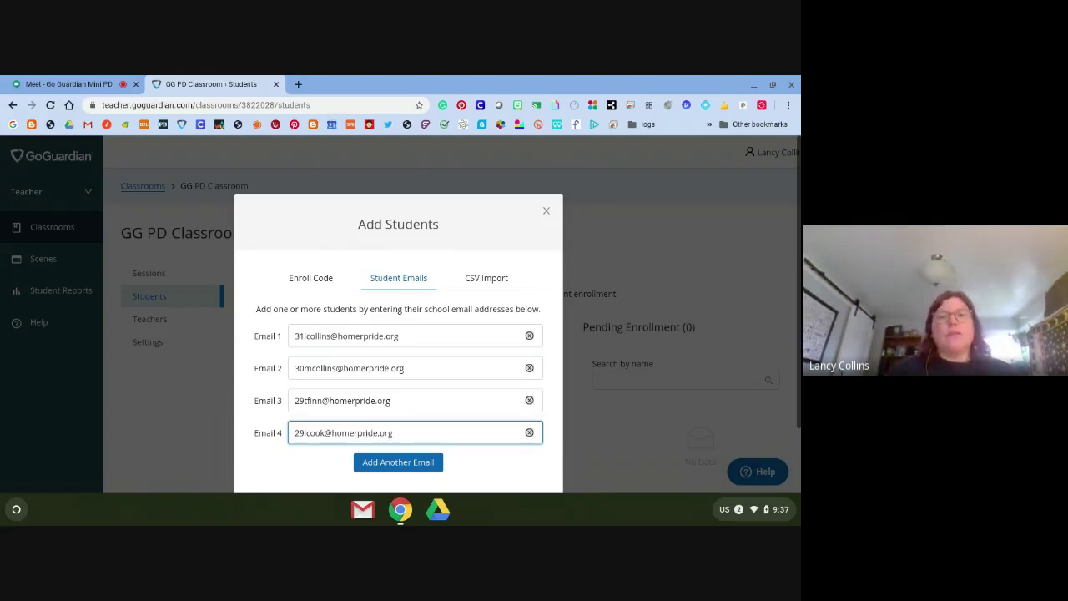
Add a fifth student email address and submit all five for enrollment
scroll(338, 426, down, 2)
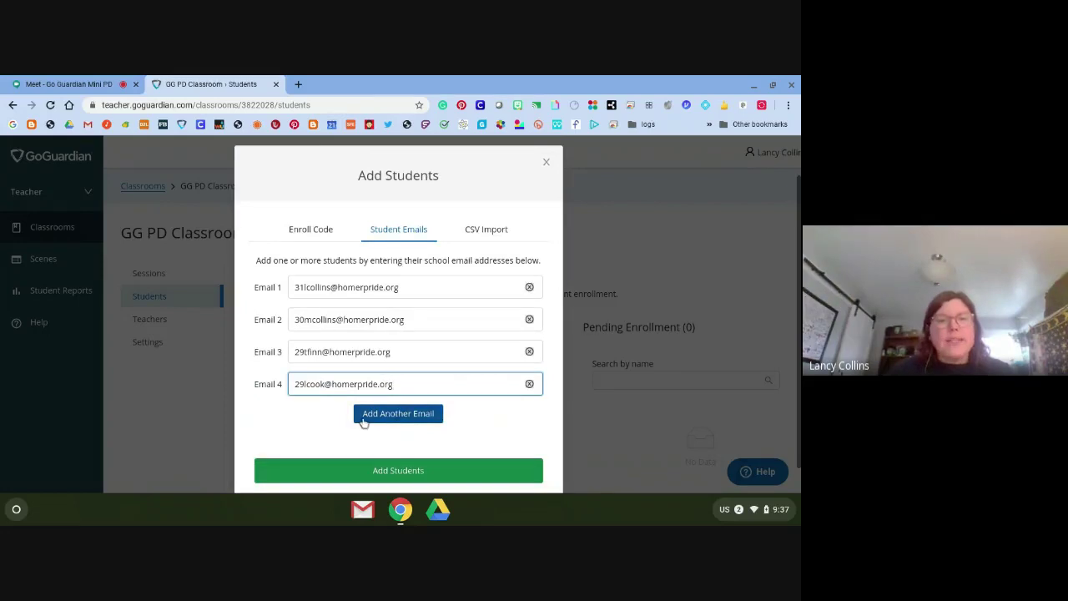
click(367, 415)
click(367, 415)
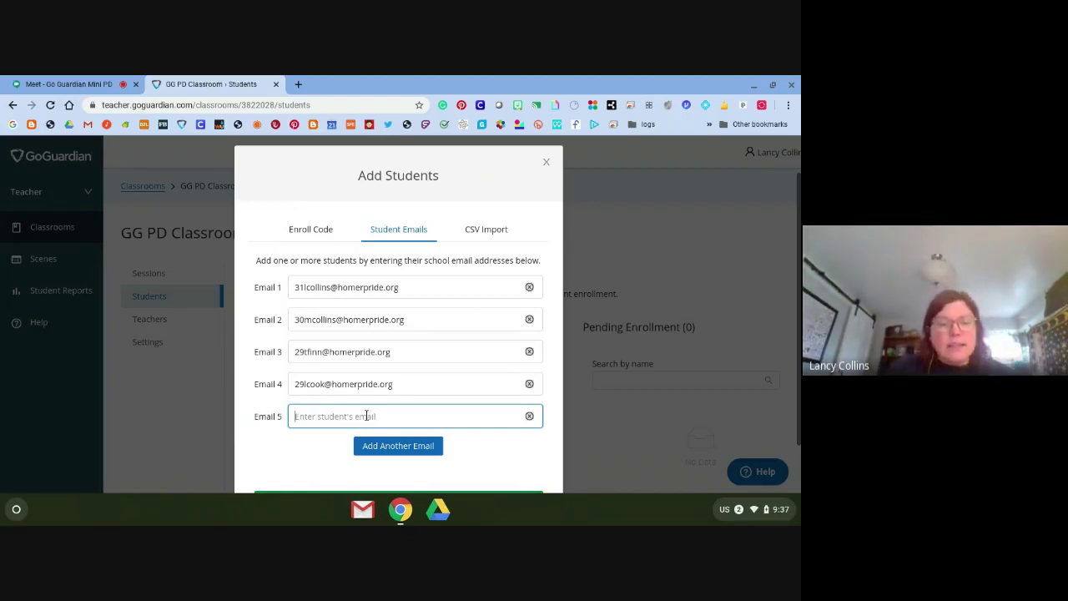
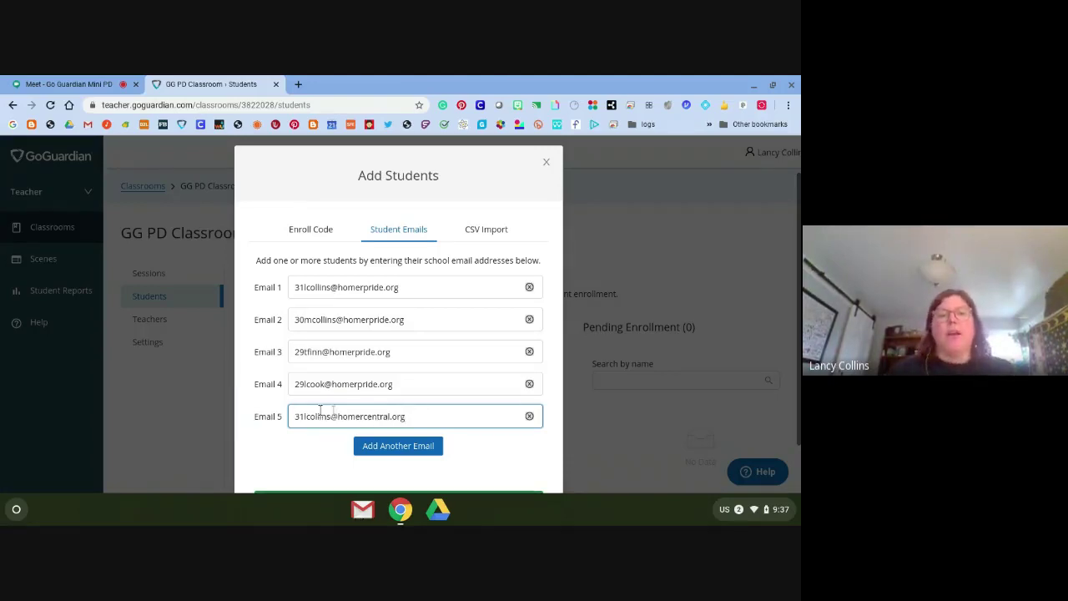
scroll(373, 397, down, 2)
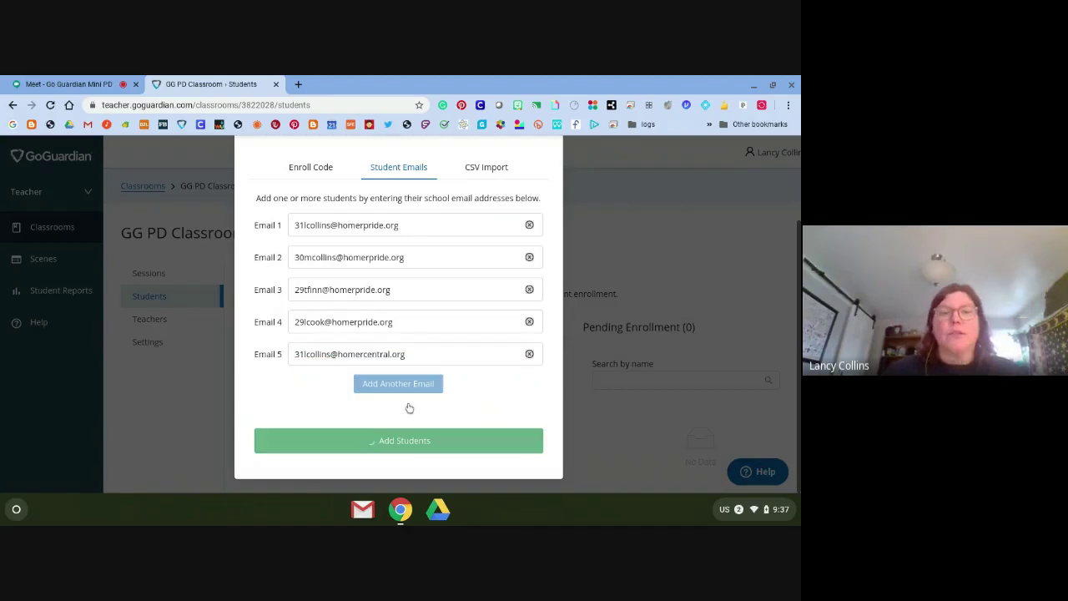
click(410, 321)
Finish enrolling the five students, then remove the mistaken address from Active Students
click(528, 430)
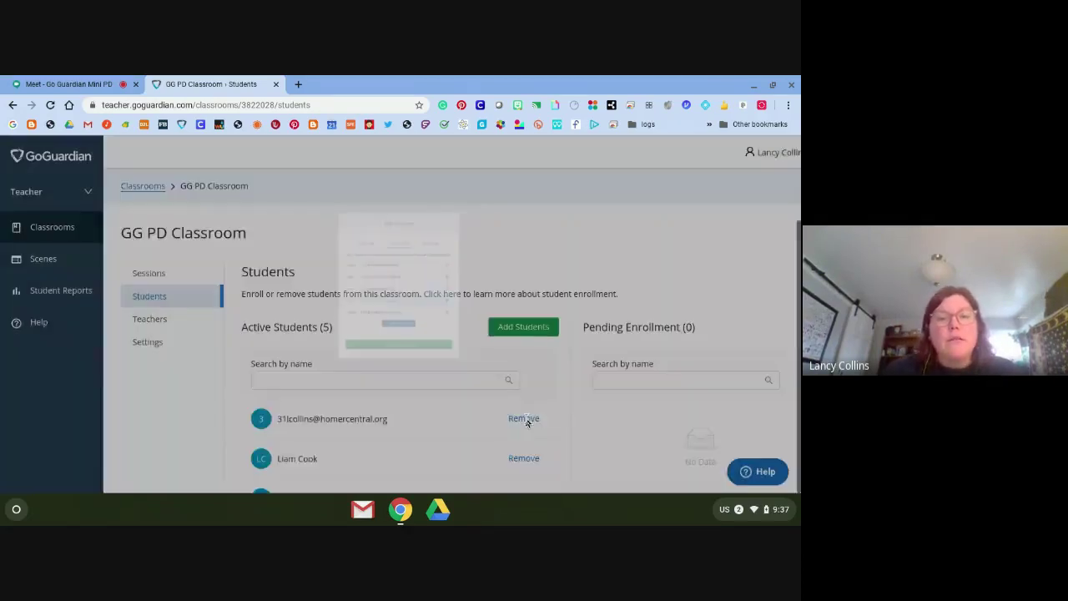
scroll(381, 426, down, 1)
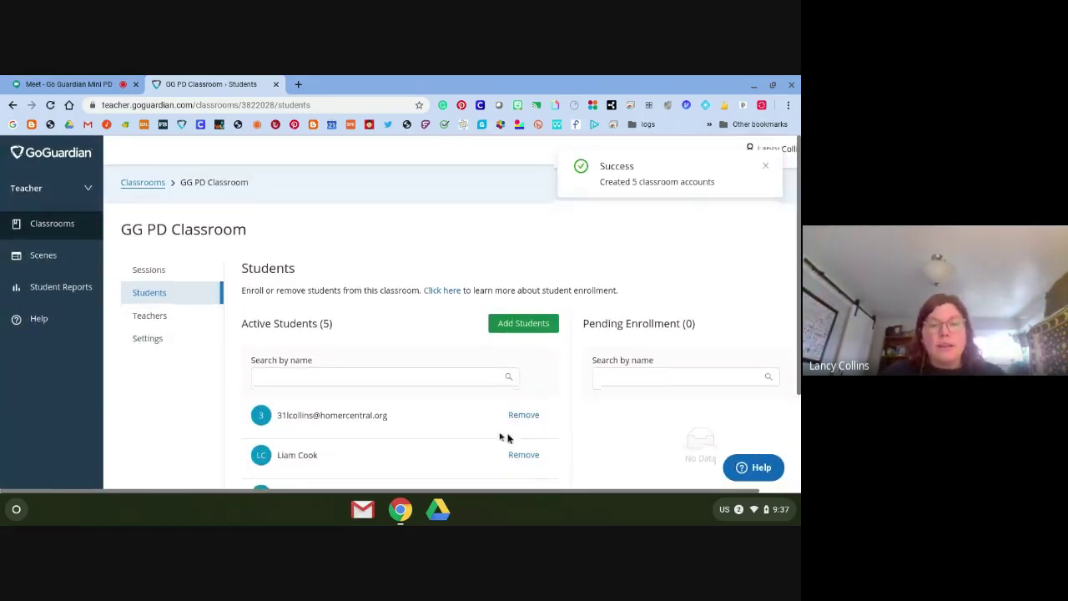
scroll(381, 425, down, 2)
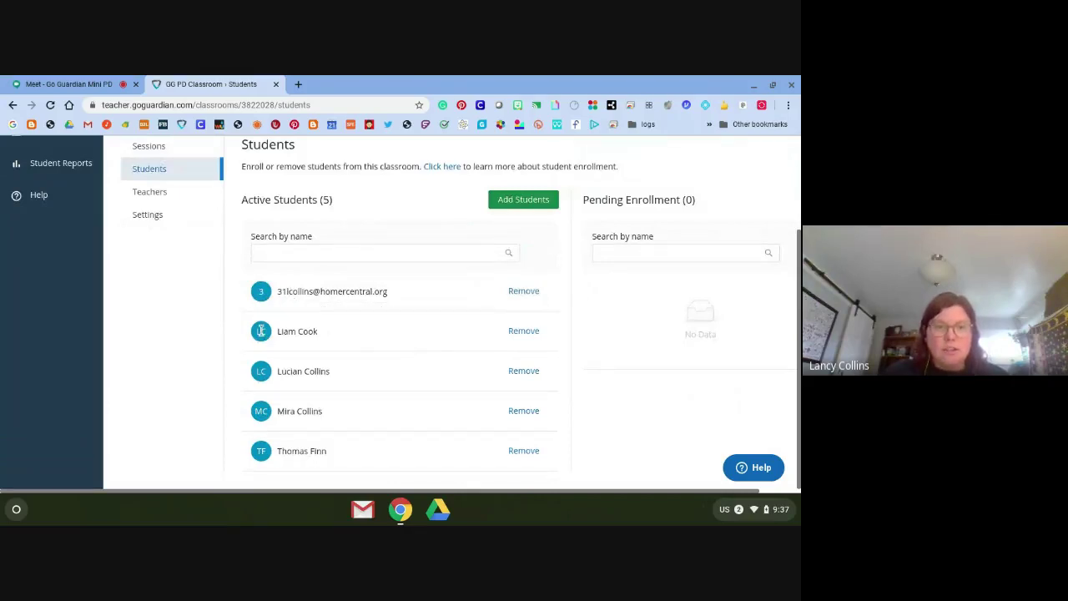
click(523, 292)
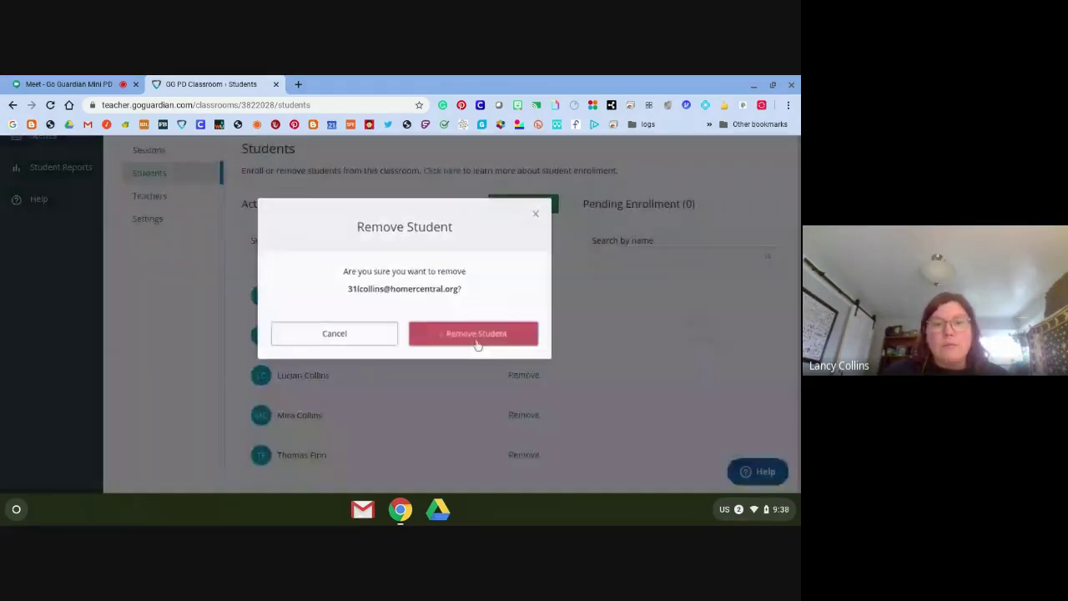
click(476, 344)
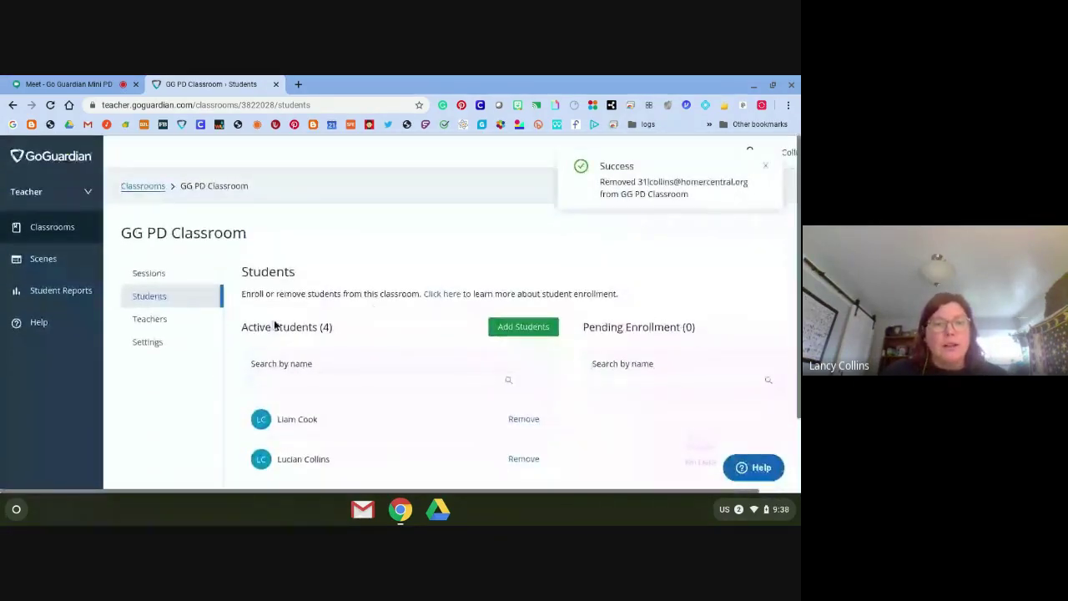
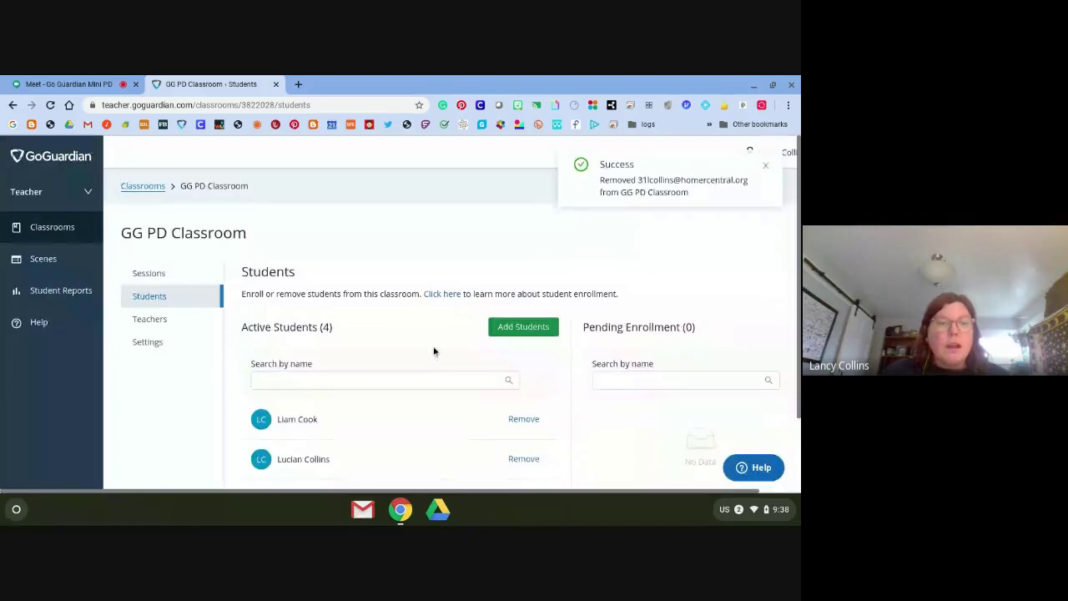
View the GG PD Classroom's Teachers list and name search box, then go to its Settings
click(152, 320)
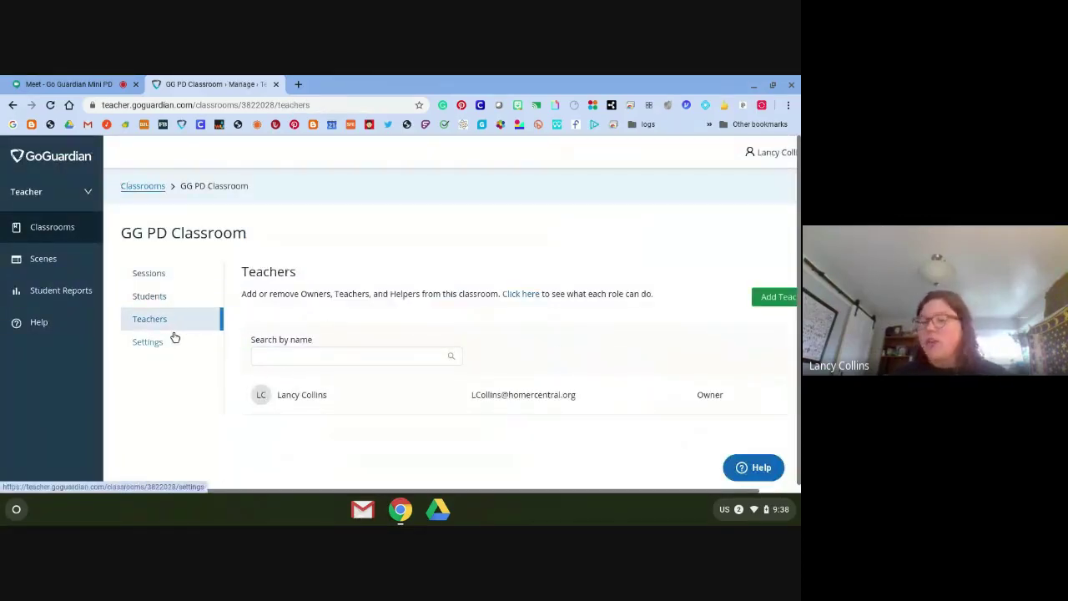
click(322, 356)
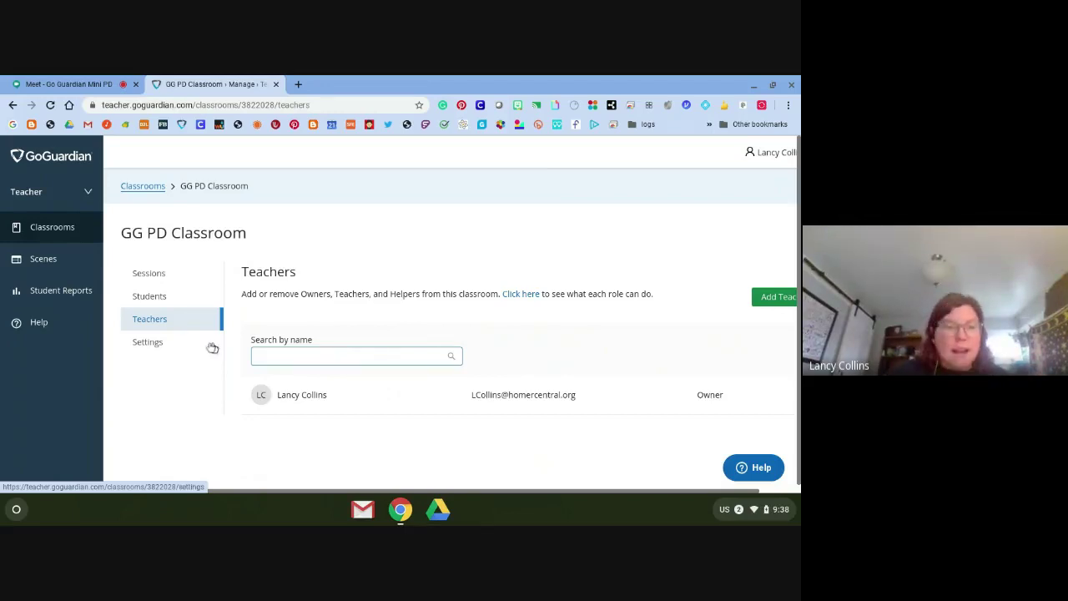
click(160, 346)
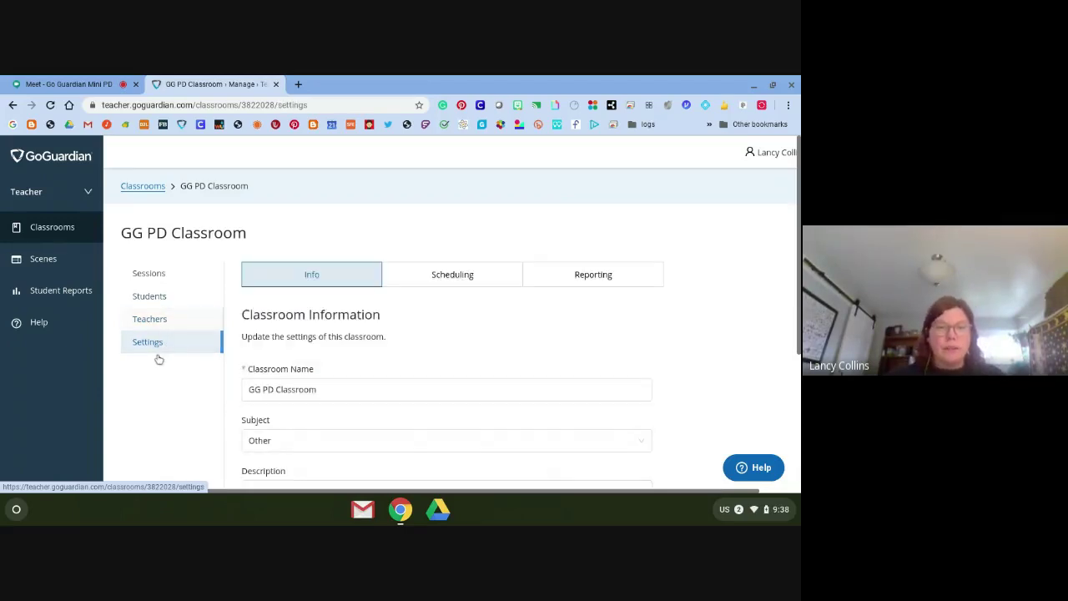
Look over the classroom's Info form, with subject Other, then check its empty Scheduling tab
scroll(300, 407, down, 2)
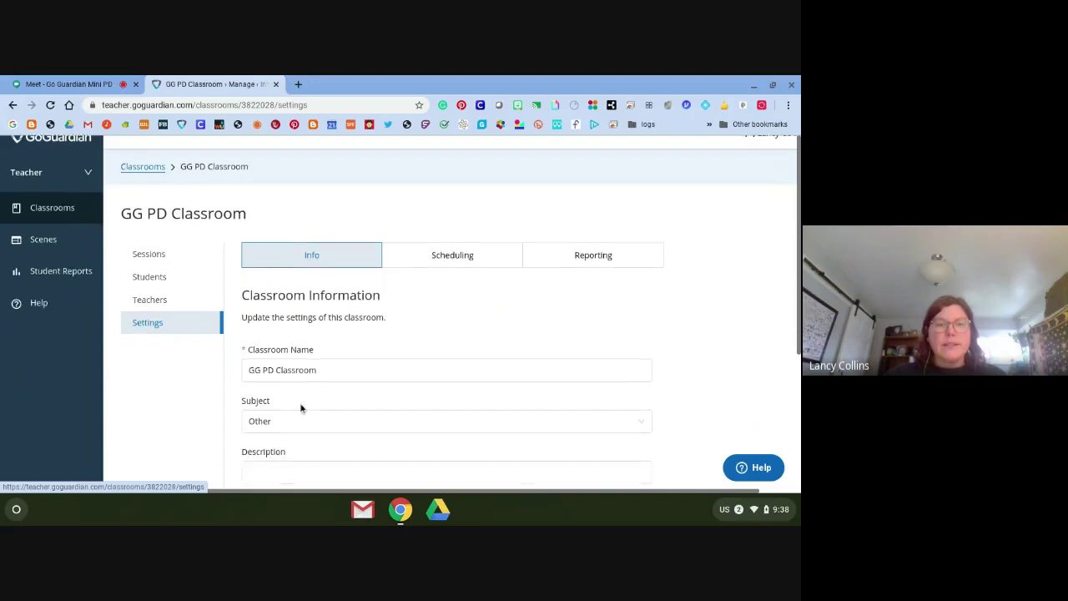
scroll(301, 407, down, 3)
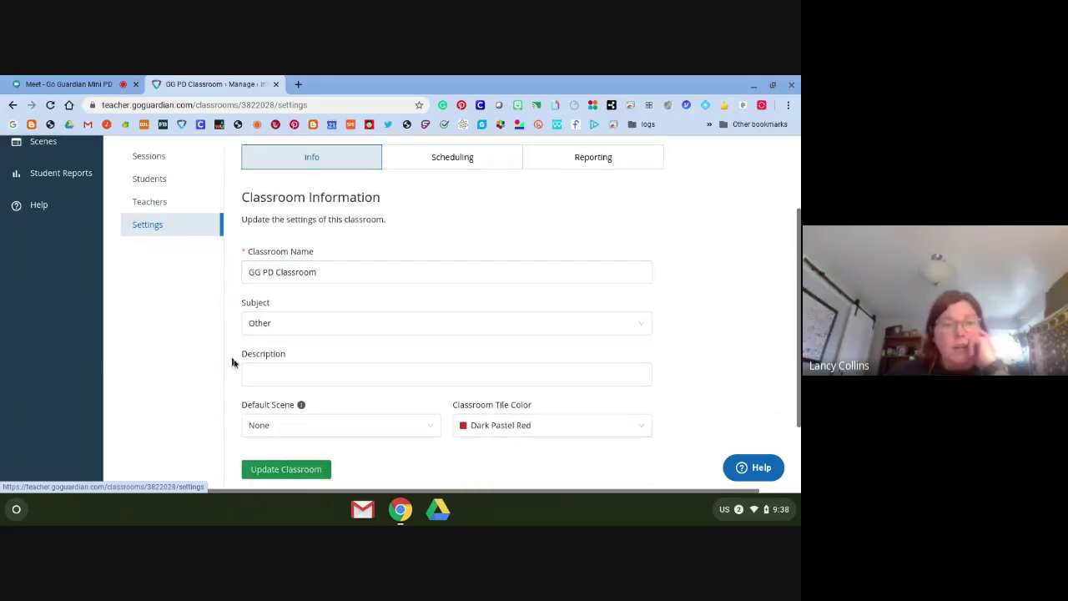
click(354, 270)
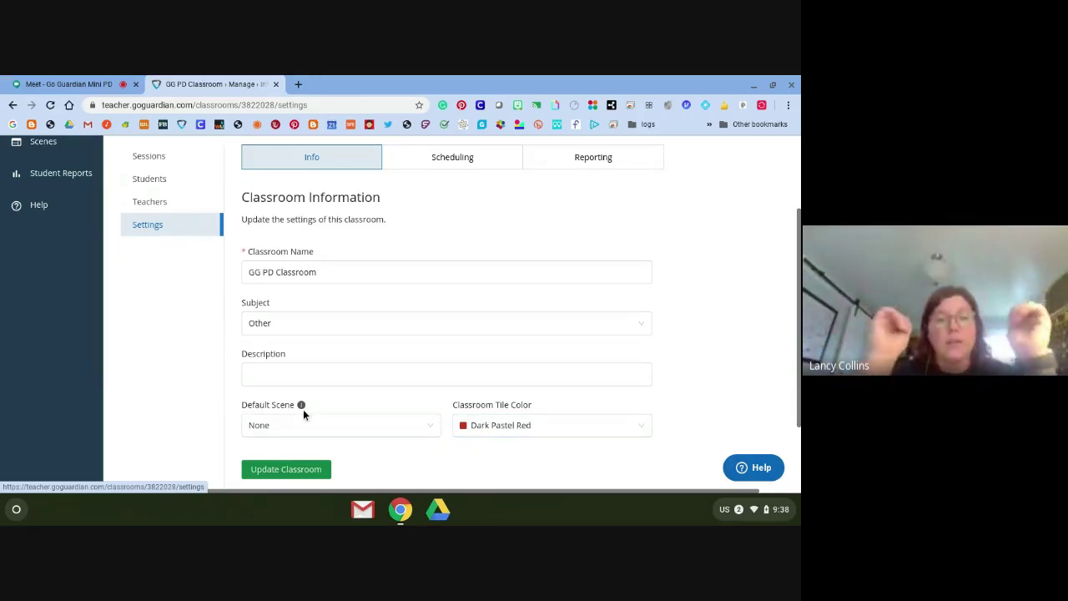
click(443, 155)
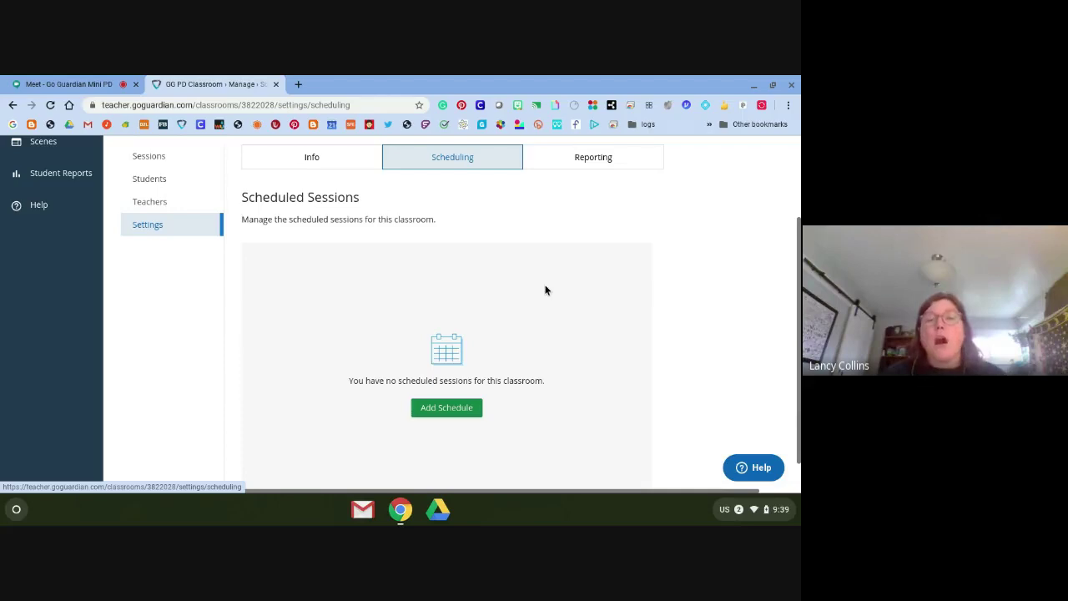
Switch off Enable Session Report Emails in the classroom's Reporting preferences
click(580, 157)
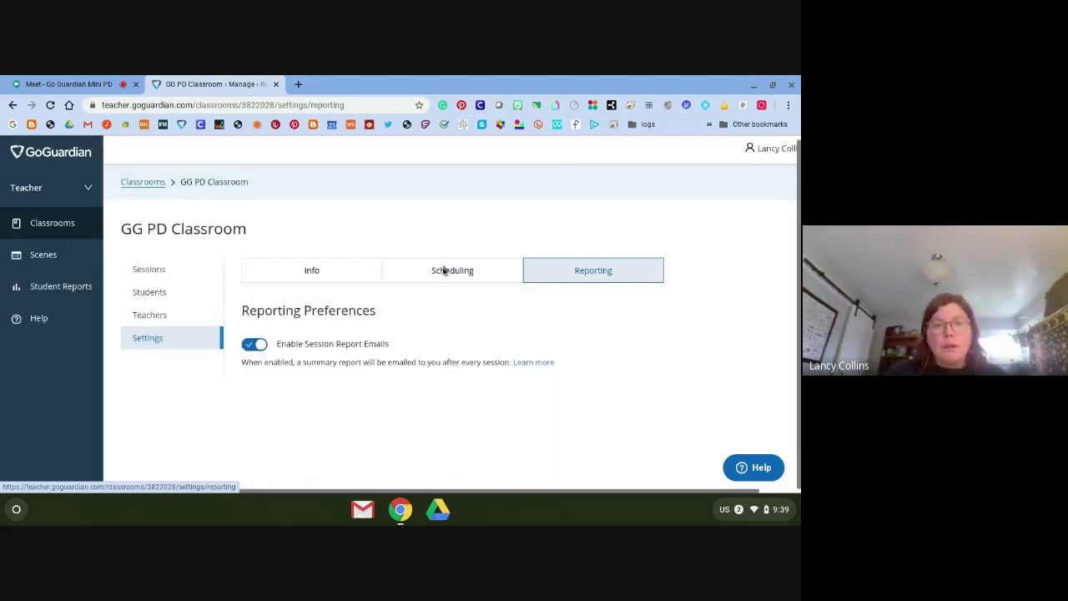
click(254, 346)
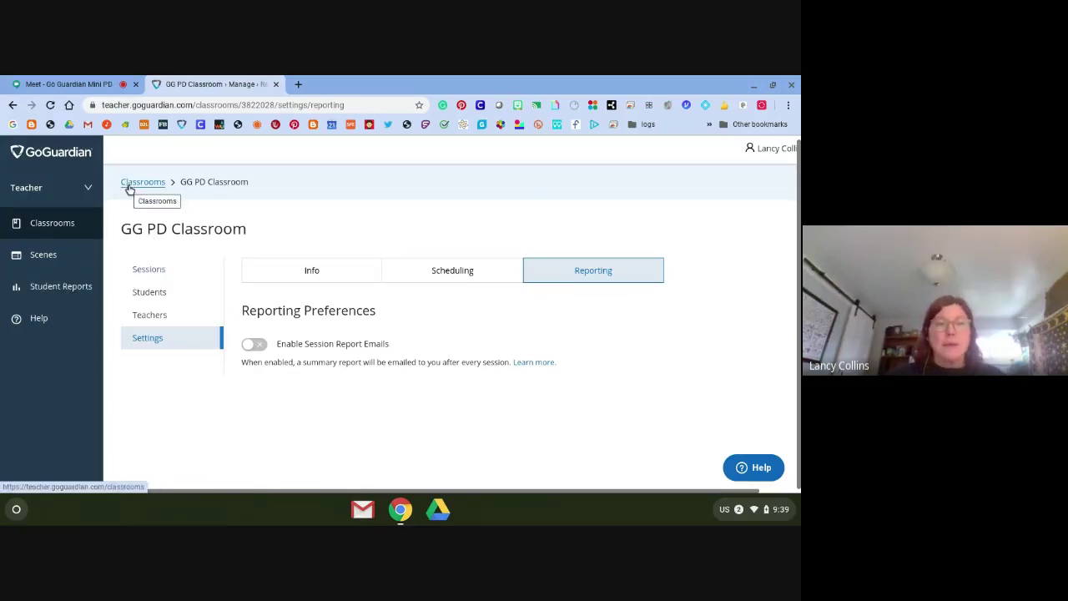
Return to Classrooms and bring up GG PD Classroom's Sessions page, which has no past sessions
click(130, 186)
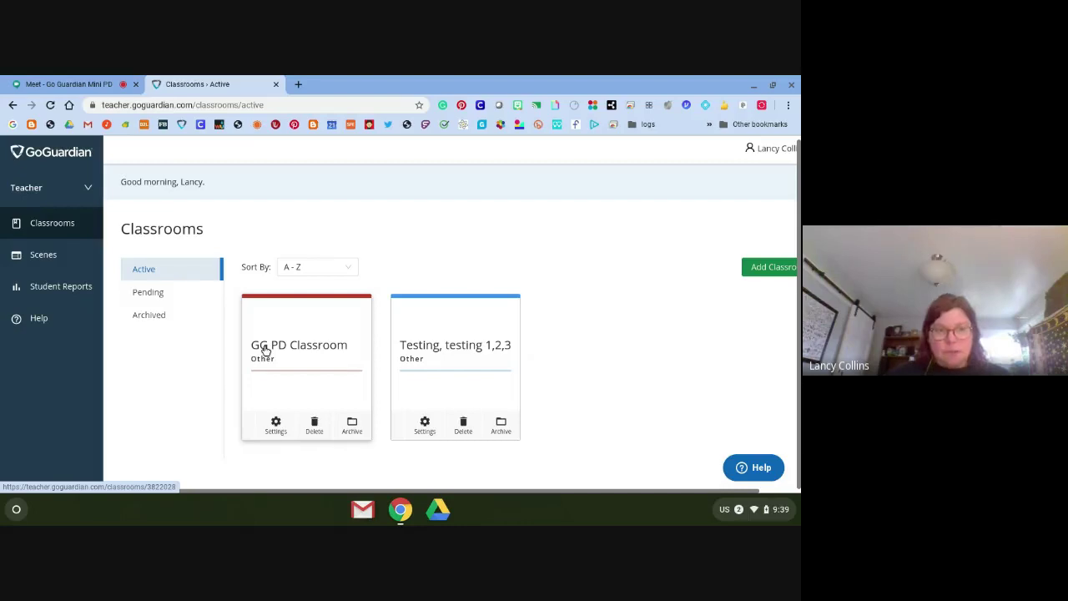
click(264, 350)
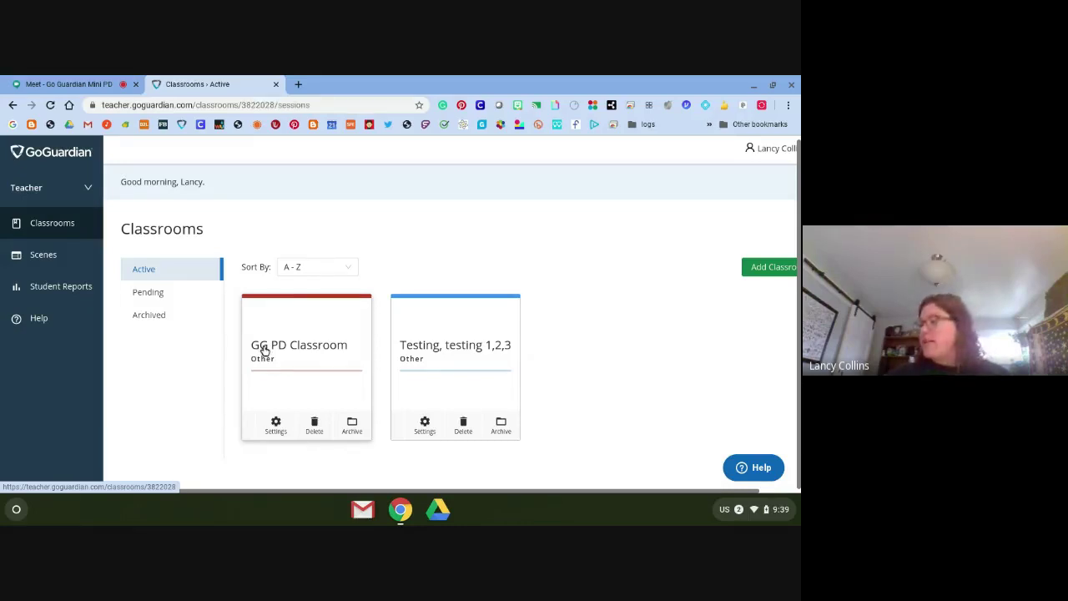
scroll(263, 351, down, 1)
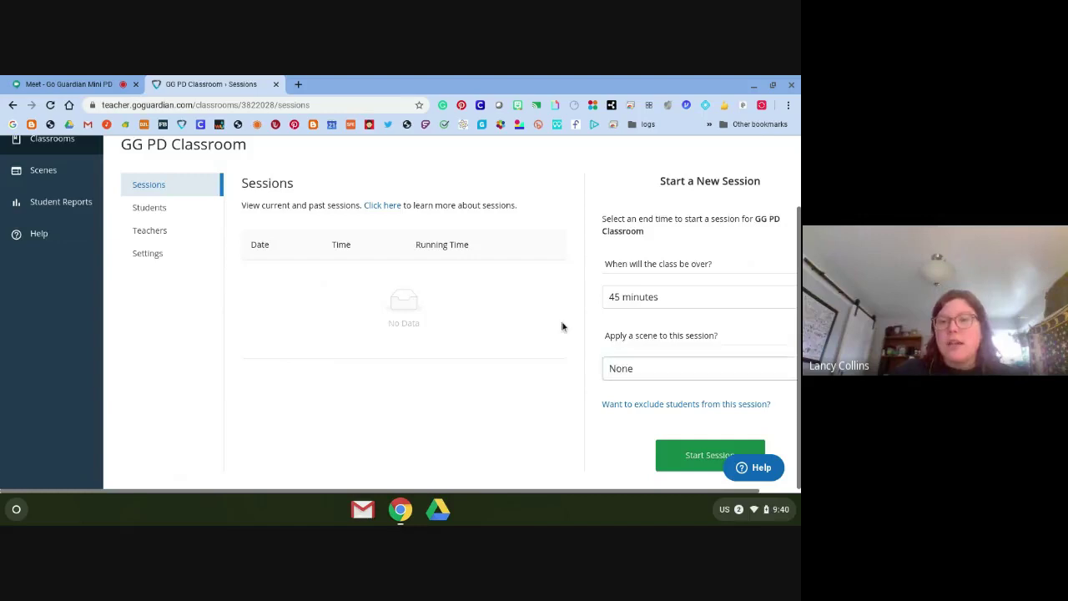
scroll(562, 325, up, 2)
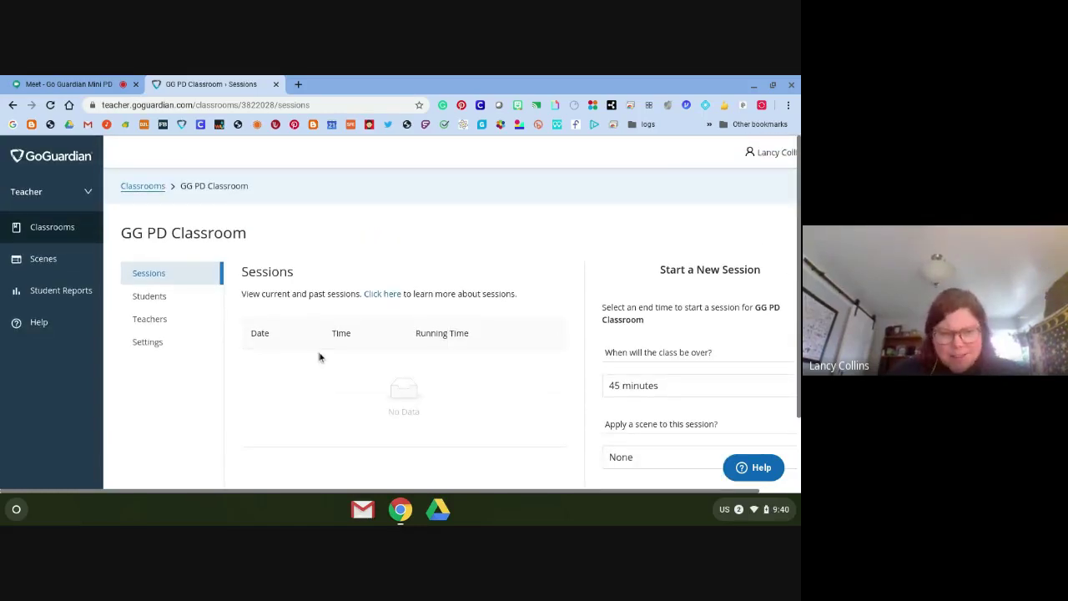
scroll(470, 303, down, 2)
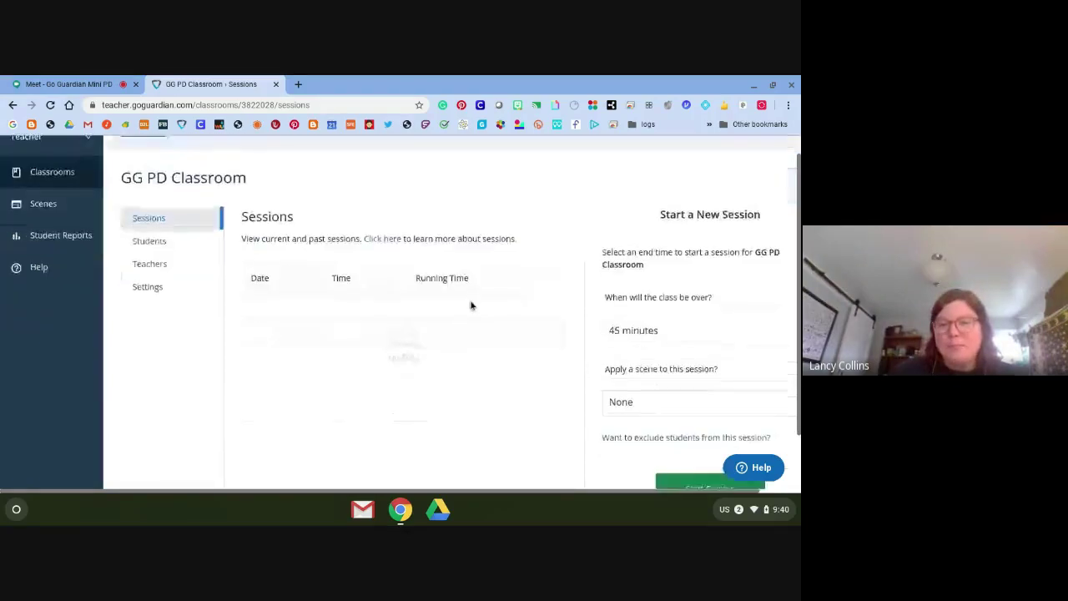
Start a 45-minute session with no scene and scroll through the four student screens
click(684, 456)
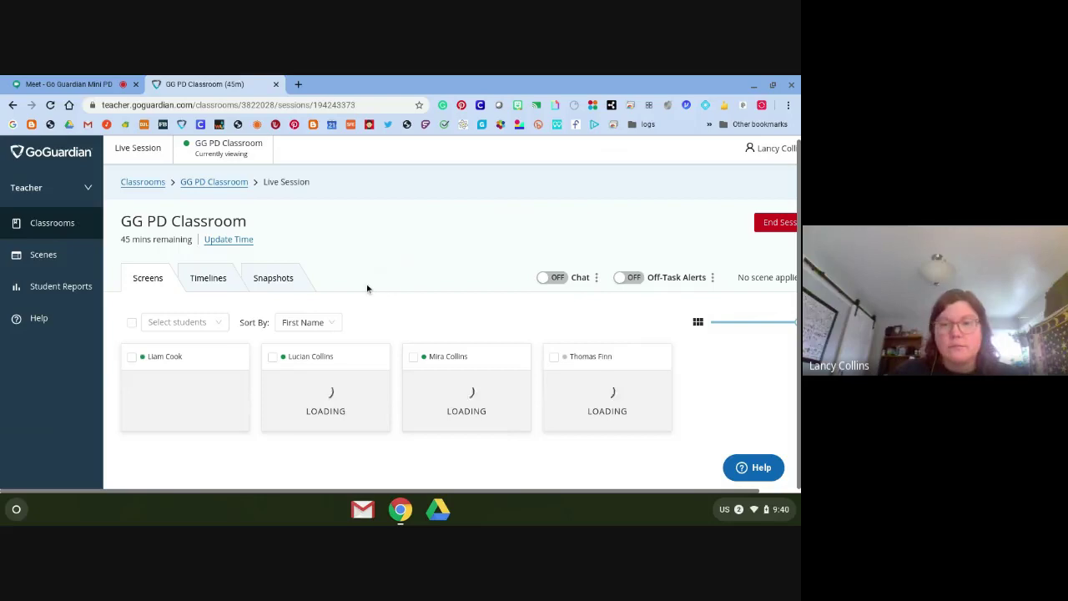
scroll(366, 288, down, 1)
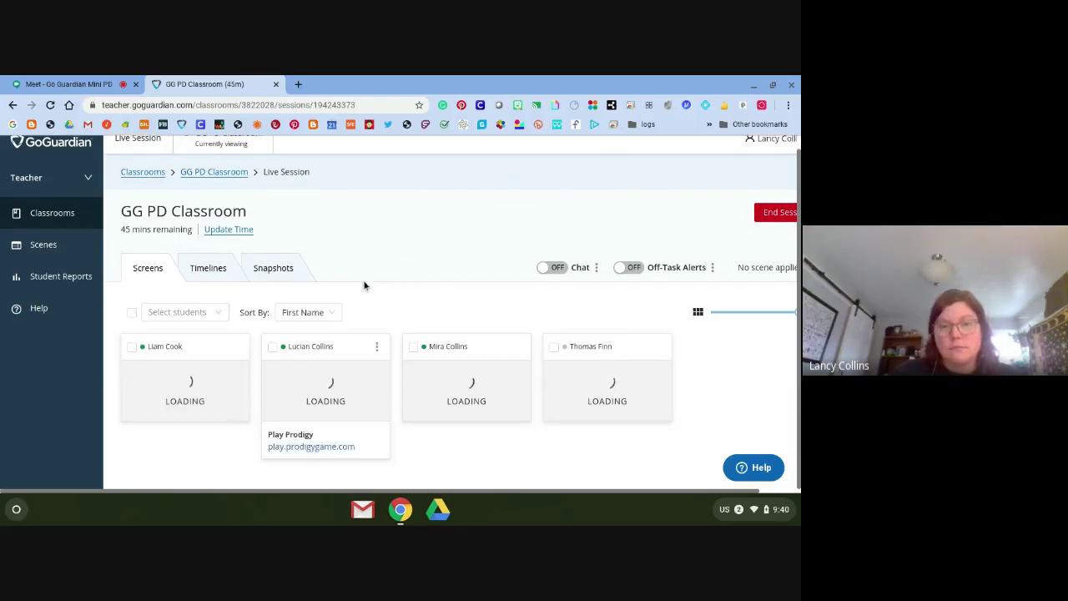
scroll(364, 286, down, 1)
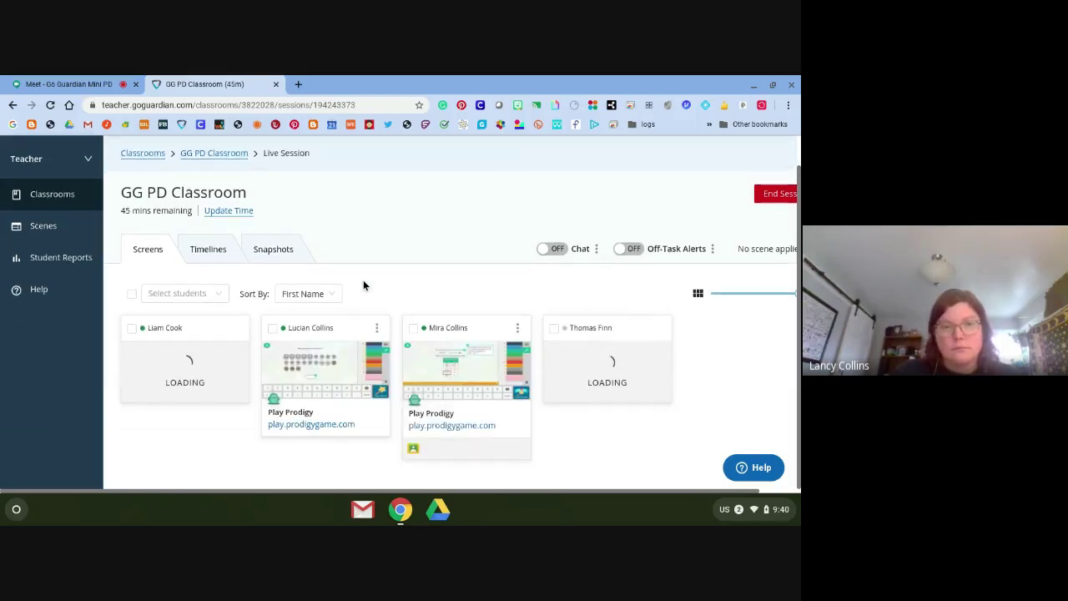
scroll(363, 286, down, 1)
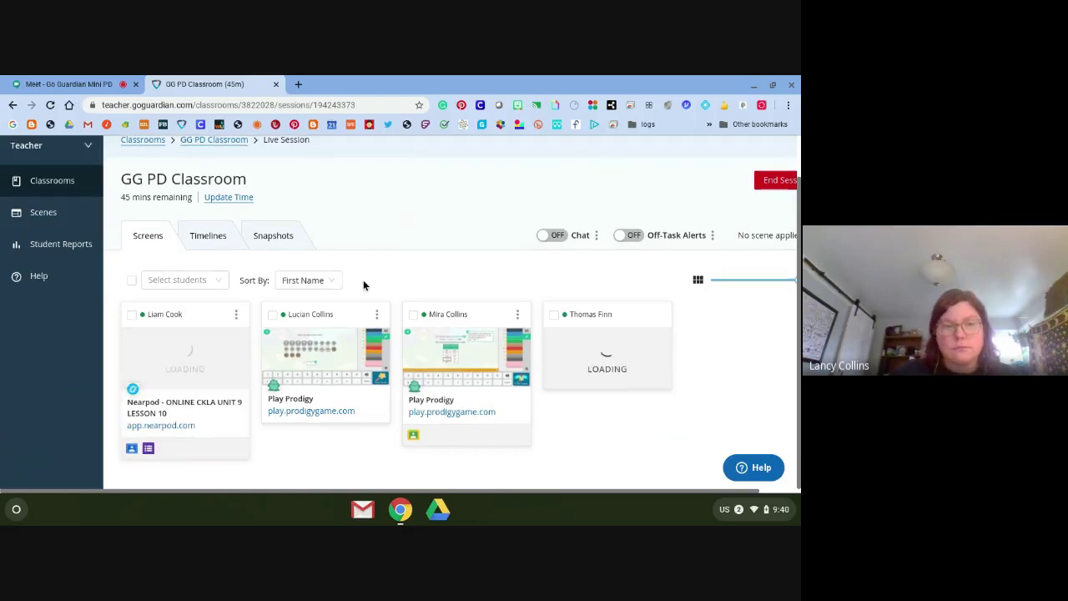
scroll(359, 284, down, 1)
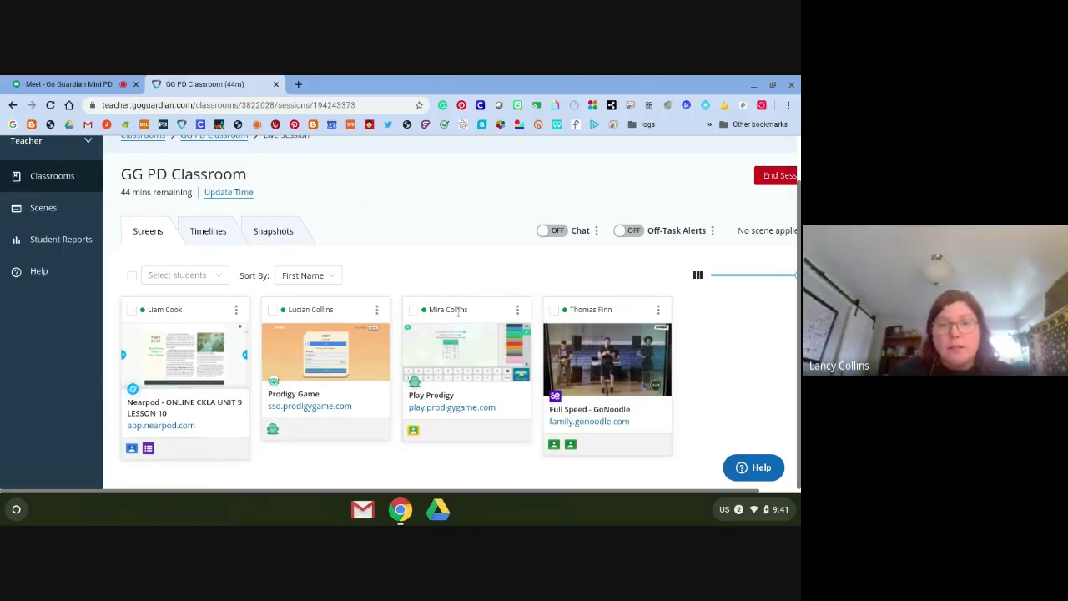
Screenshot the Prodigy student's screen from their detail window, then dismiss the toast and window
click(464, 400)
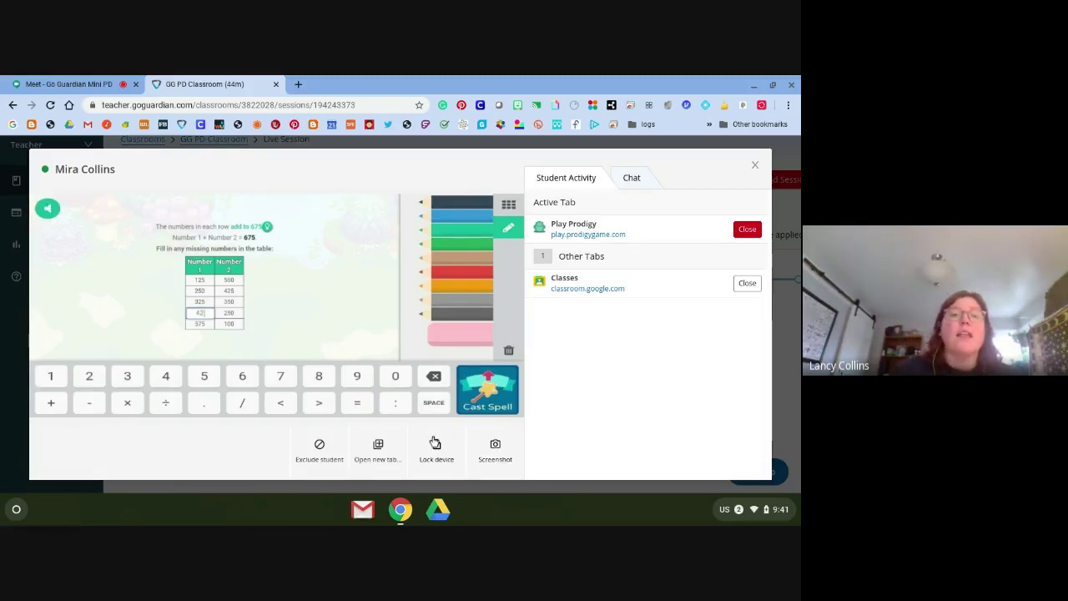
click(497, 446)
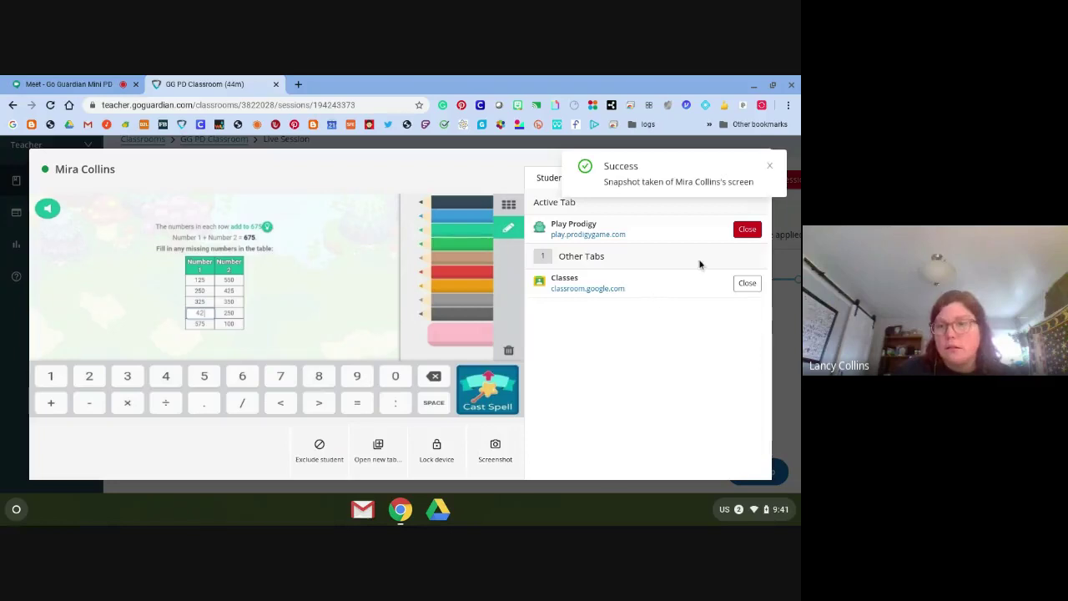
click(770, 168)
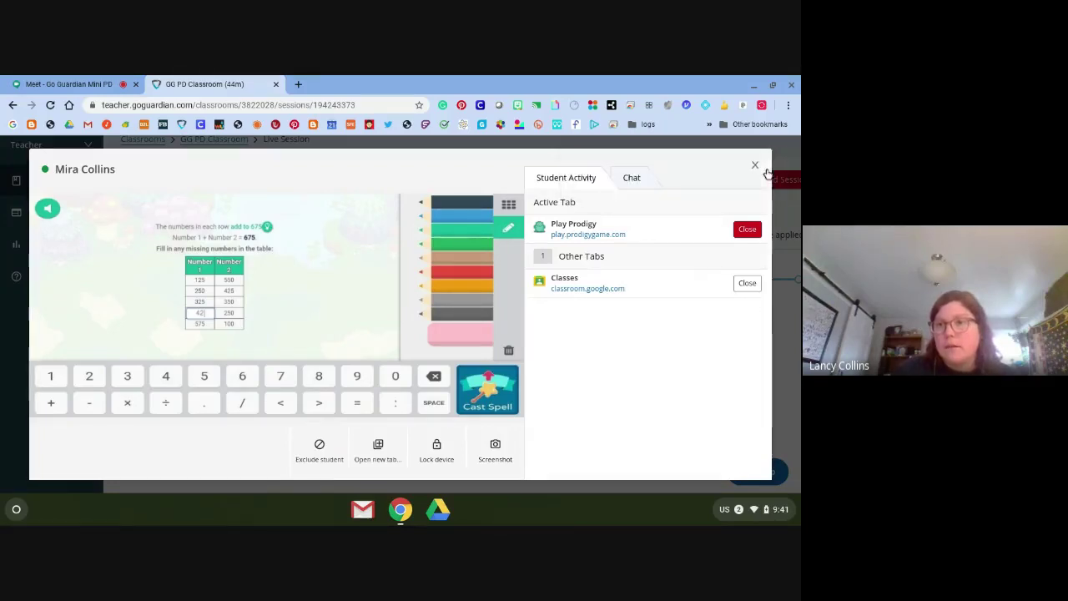
click(756, 166)
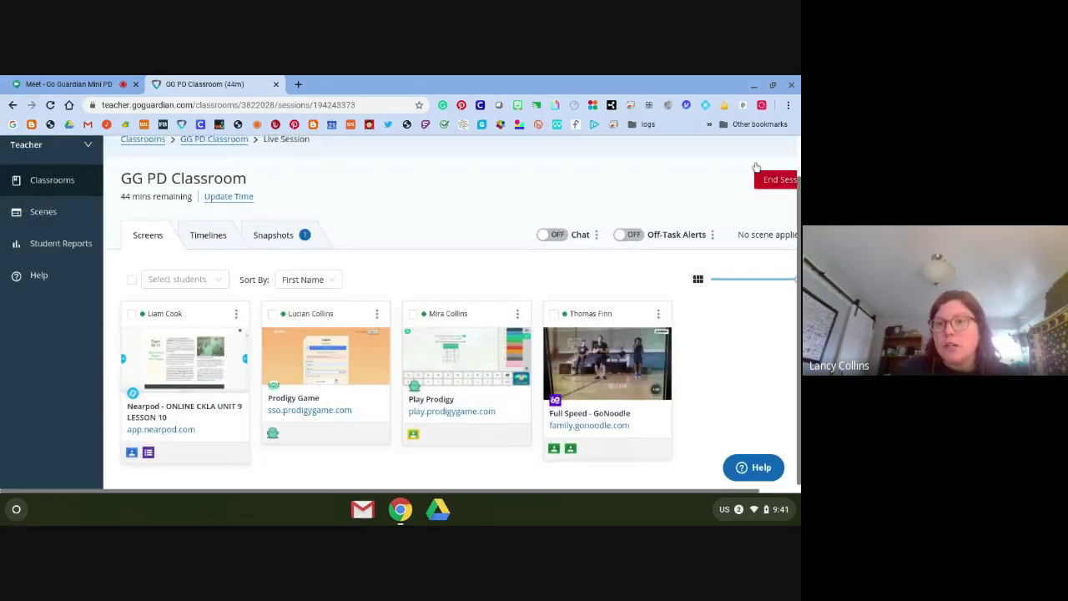
Check the saved snapshot, then show the activity timelines for all four students
click(283, 237)
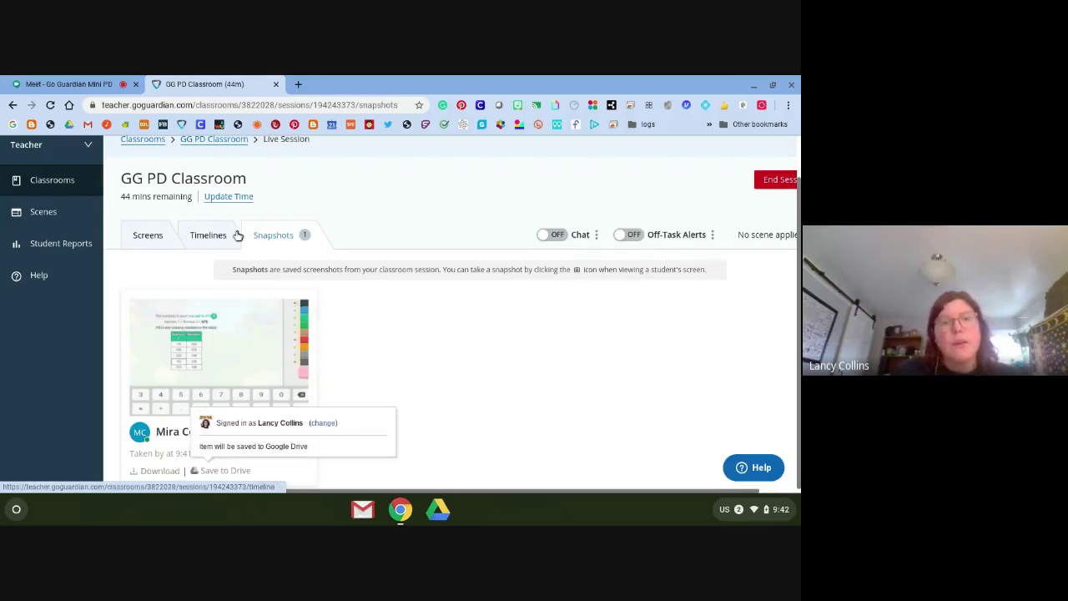
click(146, 236)
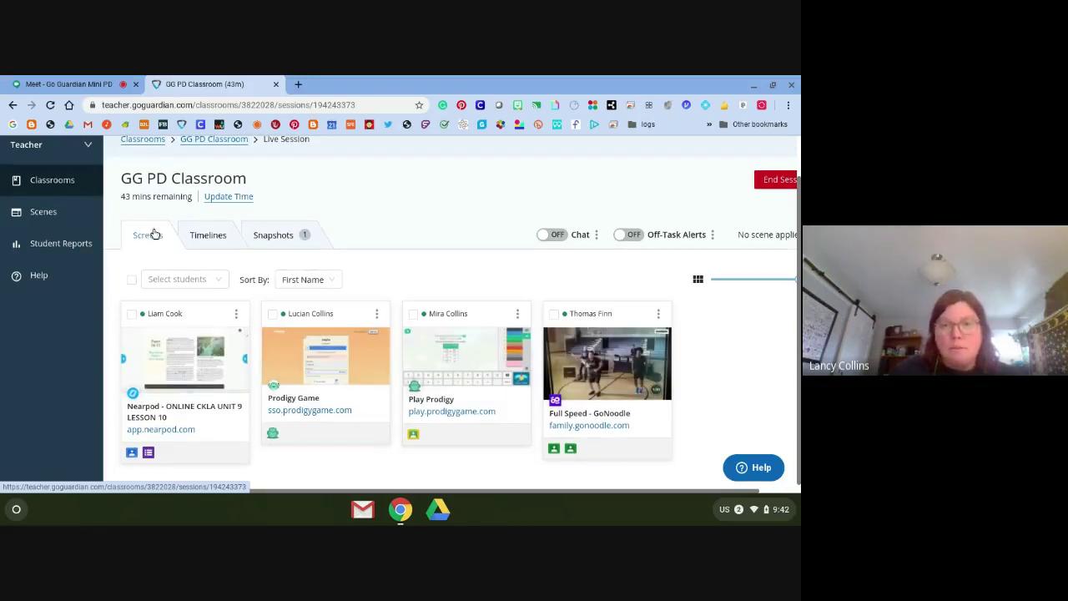
click(202, 236)
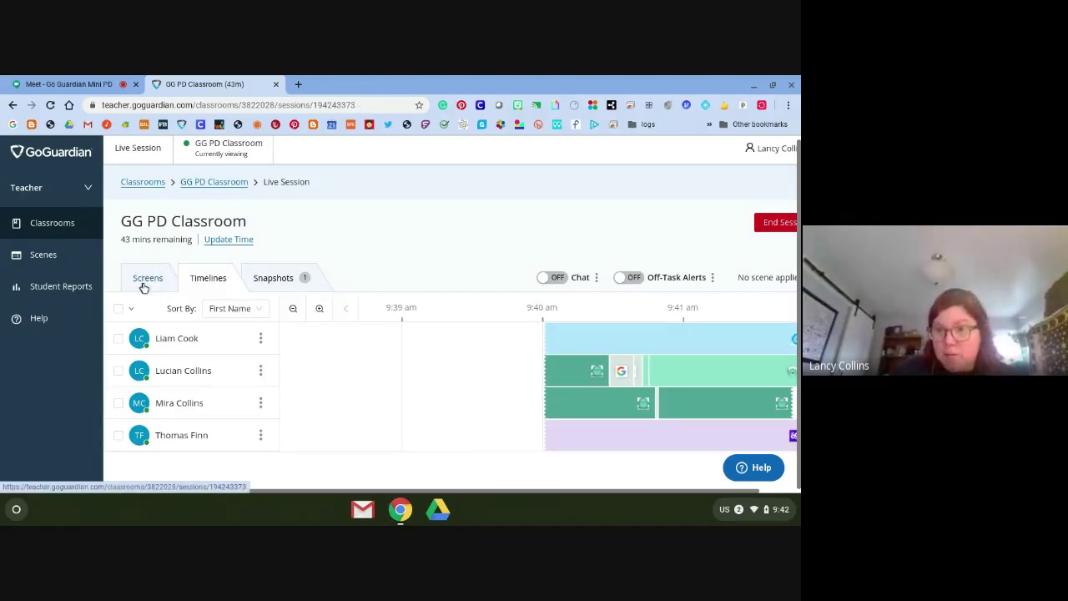
Return to live Screens, turn Chat ON, and bring up the second student's detail dialog
click(144, 284)
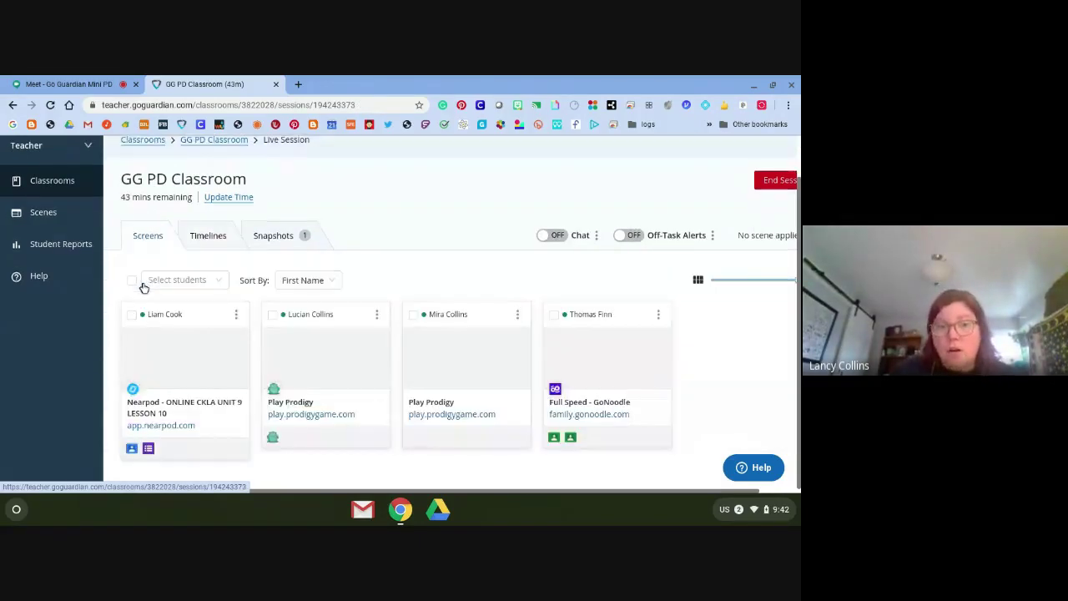
click(552, 235)
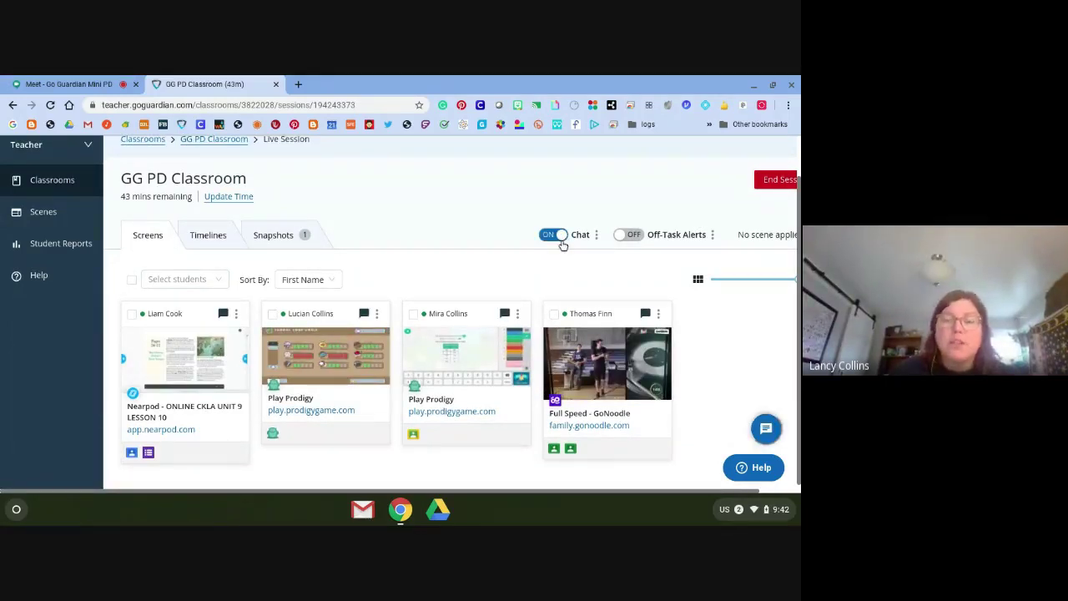
click(336, 371)
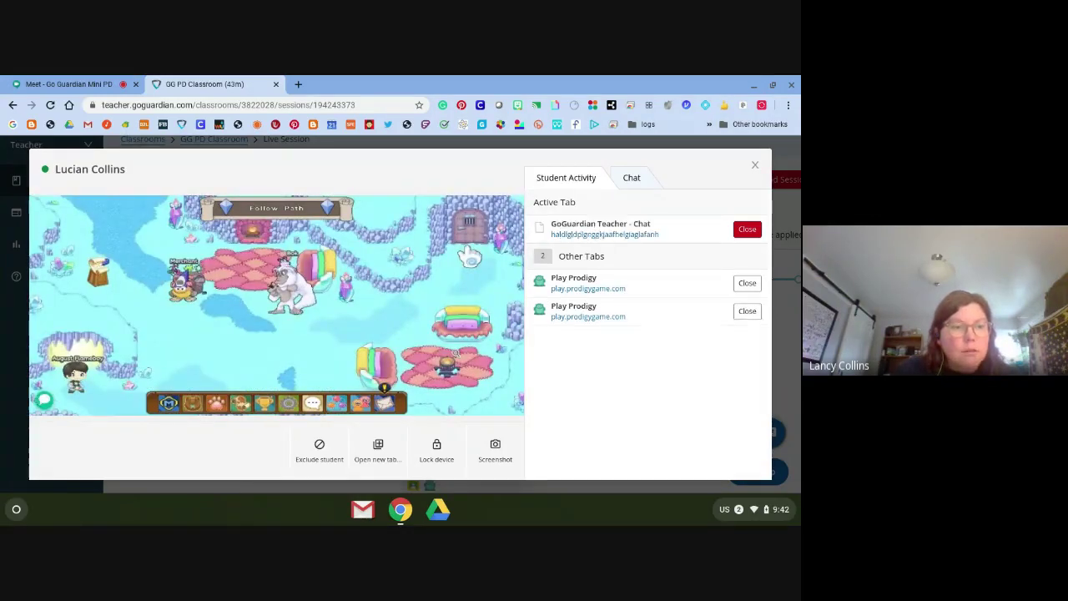
Chat 'Hello!' and 'It's time to do your coin sort' to the second student, then close the dialog
click(630, 179)
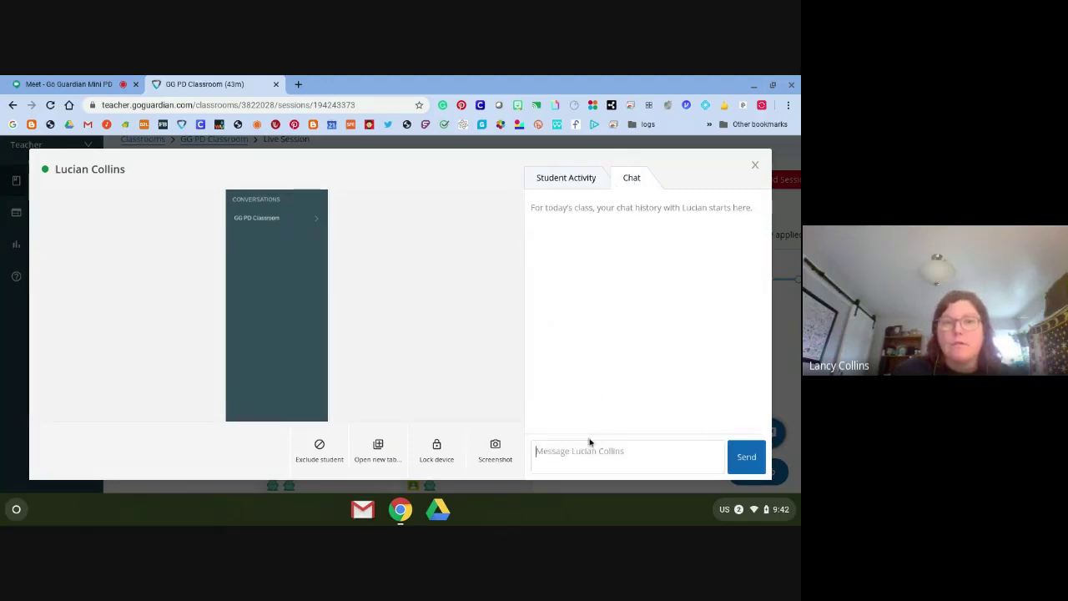
text(Hello)
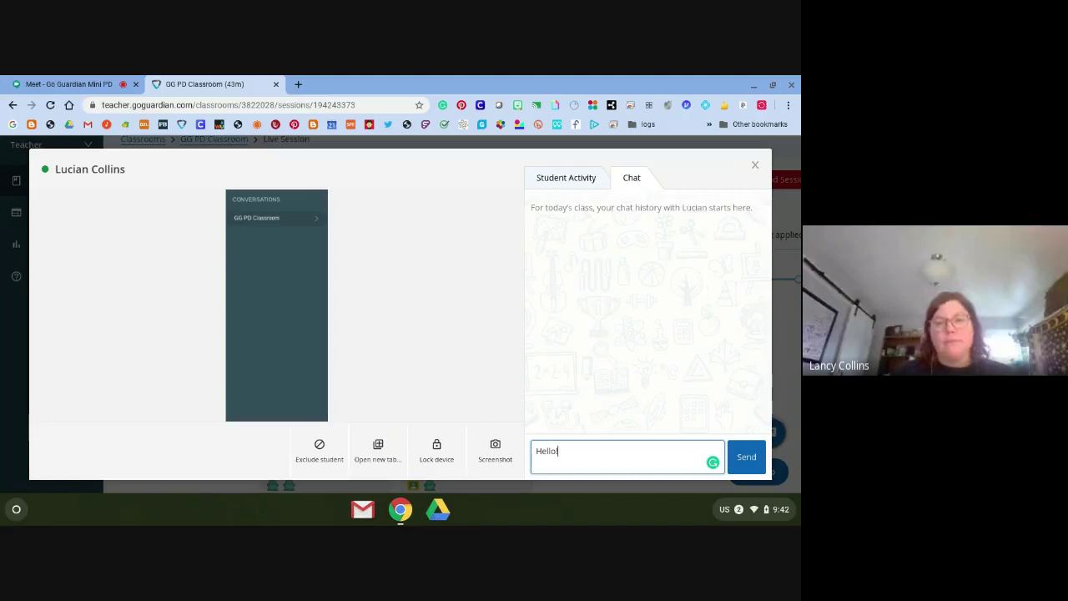
text(!)
click(747, 458)
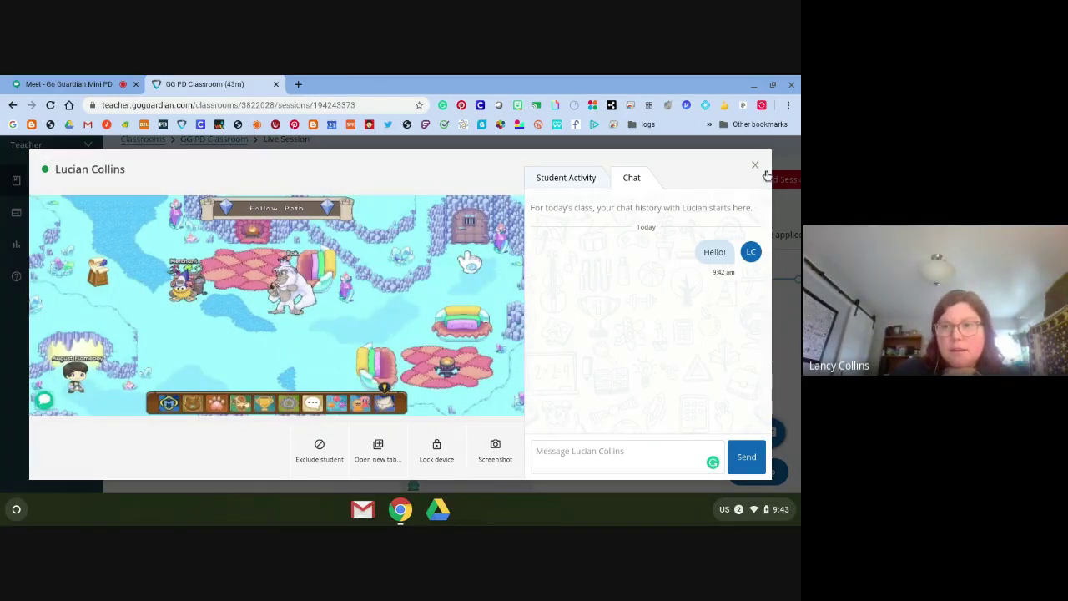
click(641, 449)
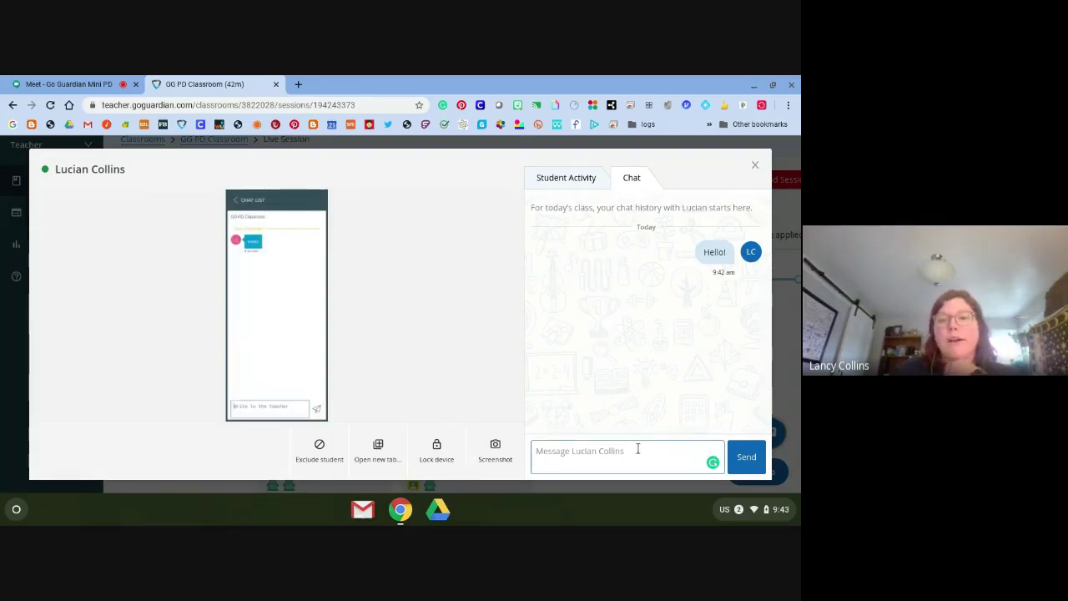
text(I'l)
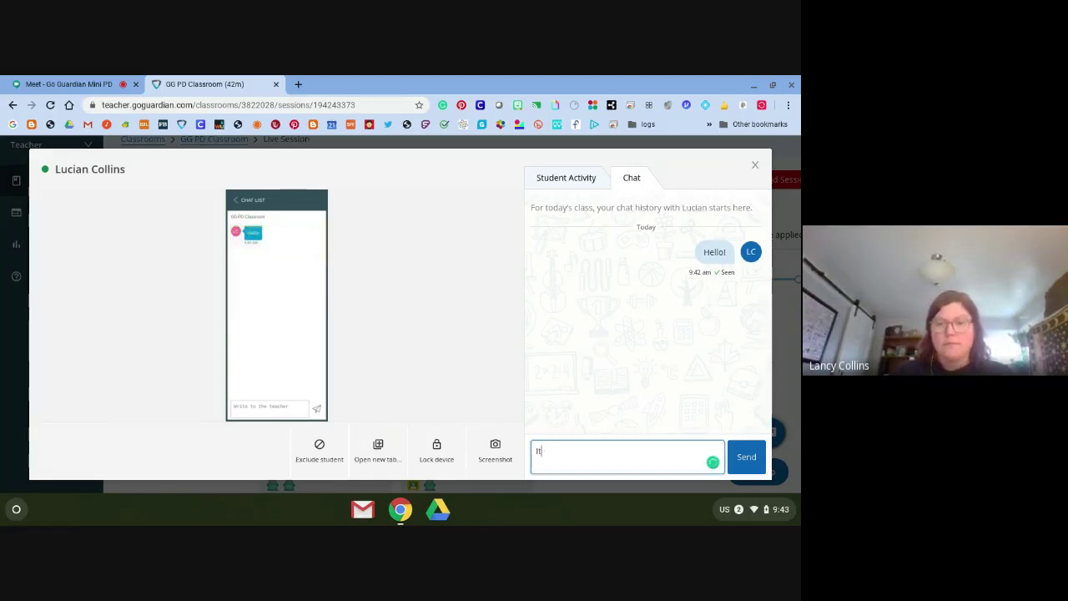
text(s time to )
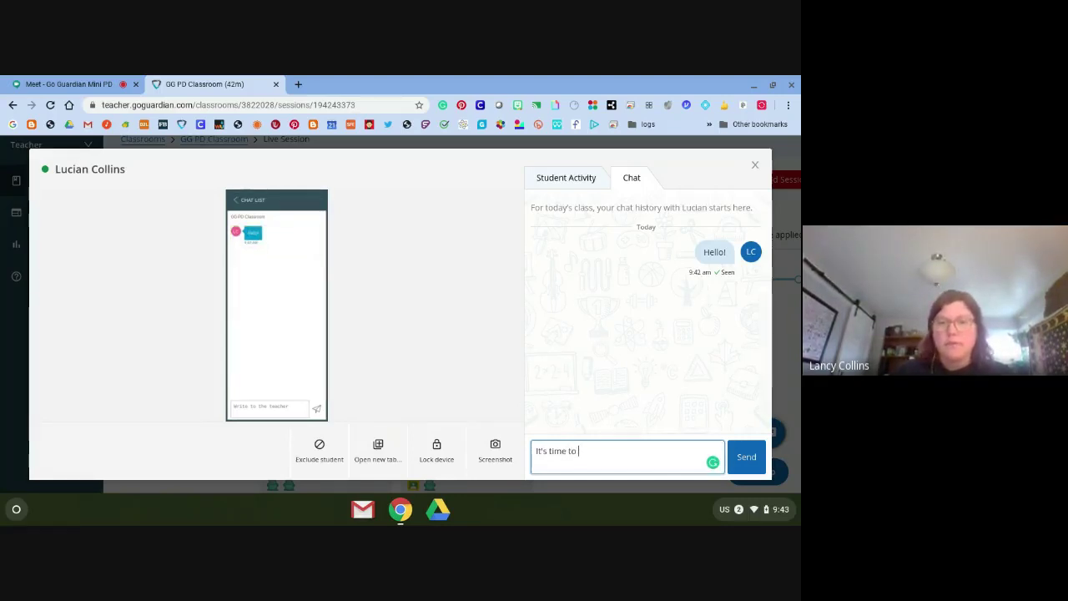
text(do you)
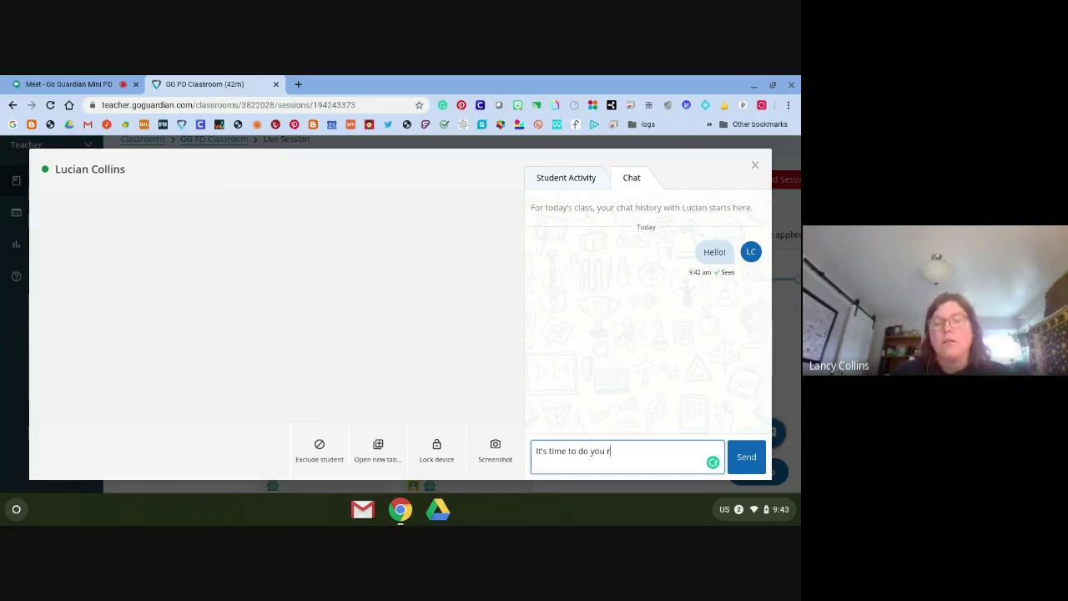
text(r coin sort)
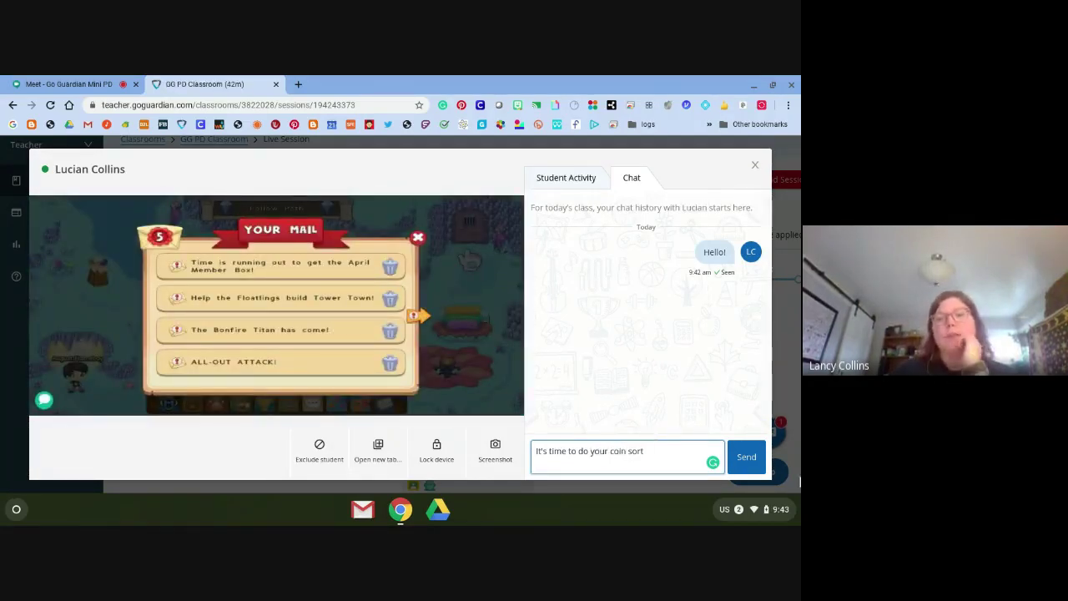
click(761, 460)
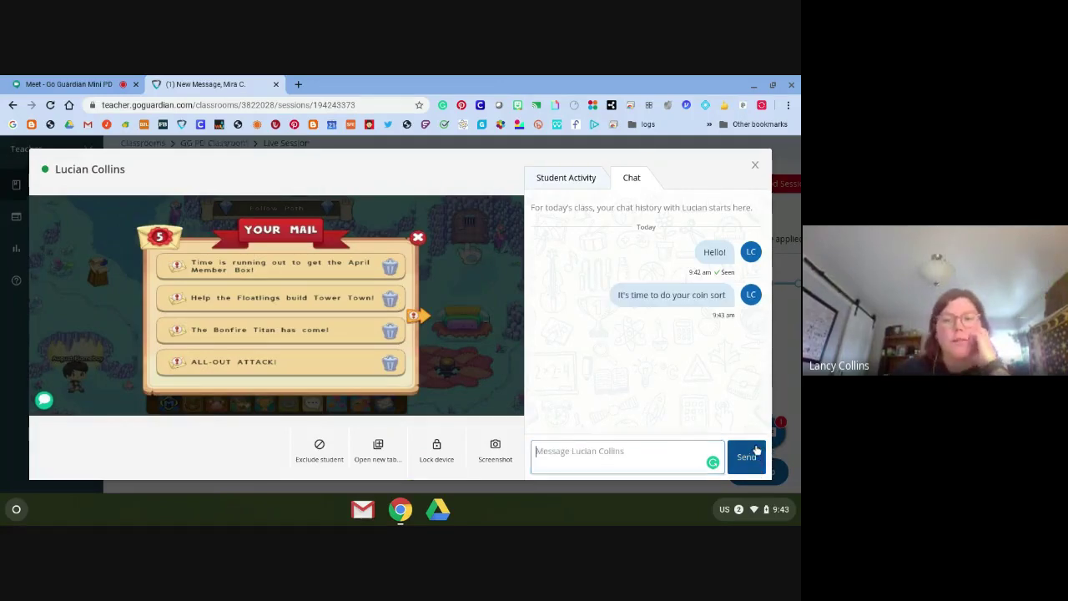
click(757, 168)
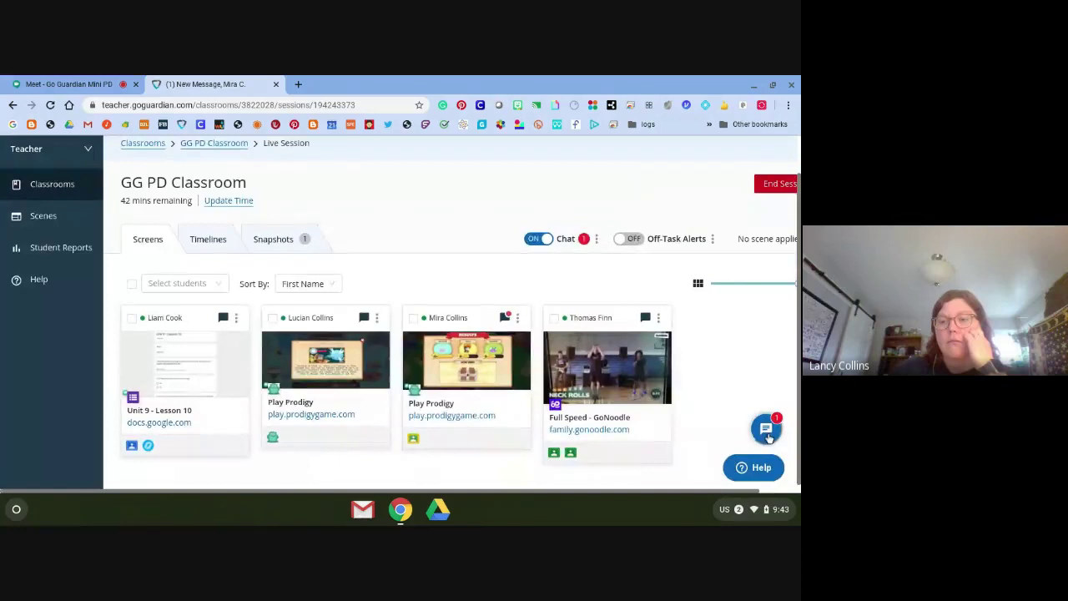
Reply 'Hi! Time to do your coin sort' to the third student's unread Hello, then close chat
click(767, 429)
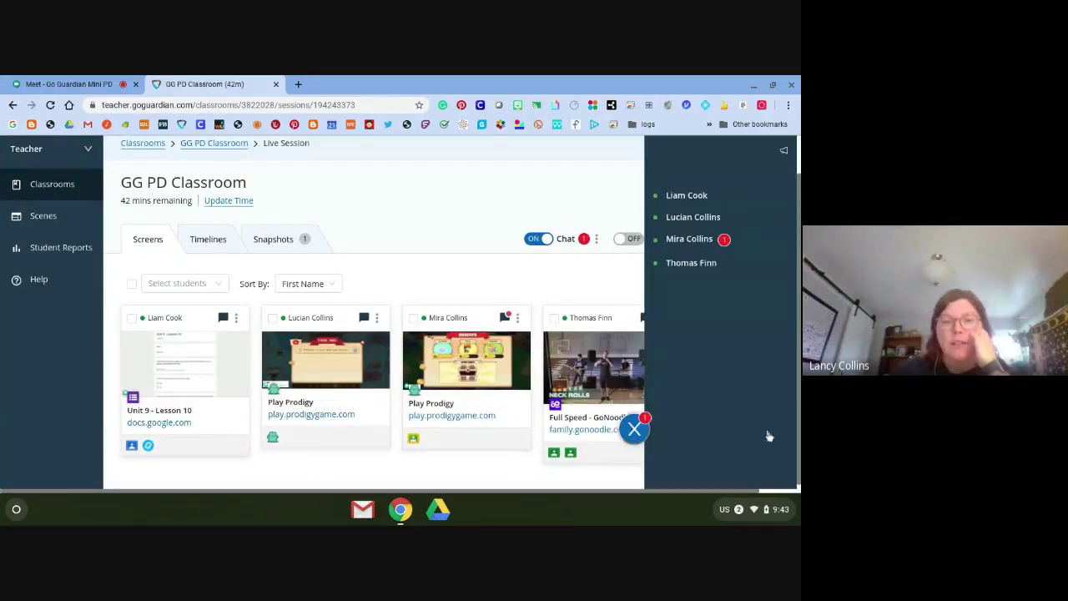
click(699, 241)
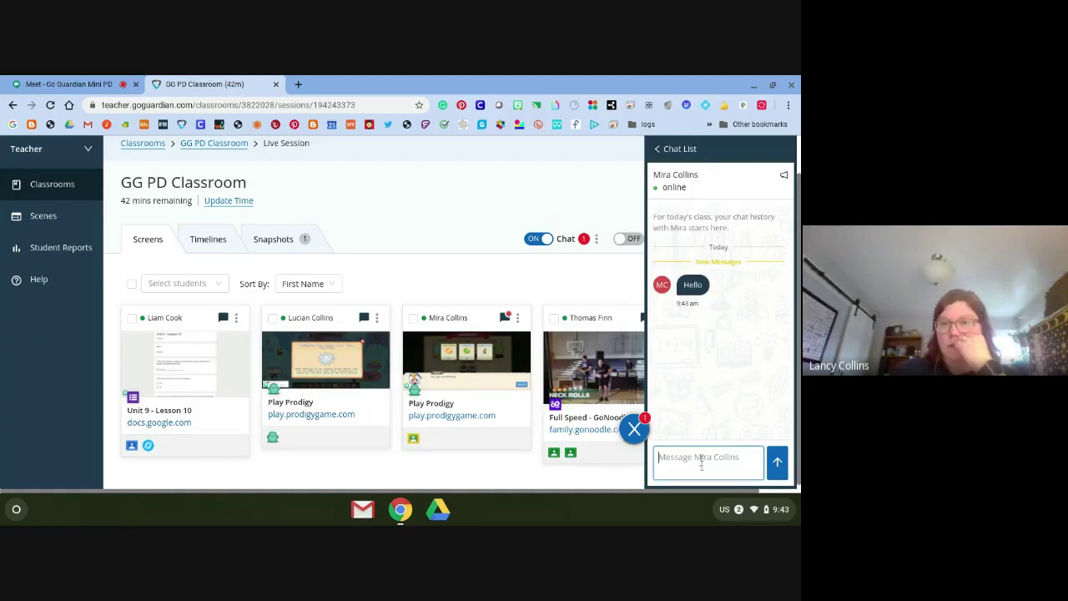
text(Hi!)
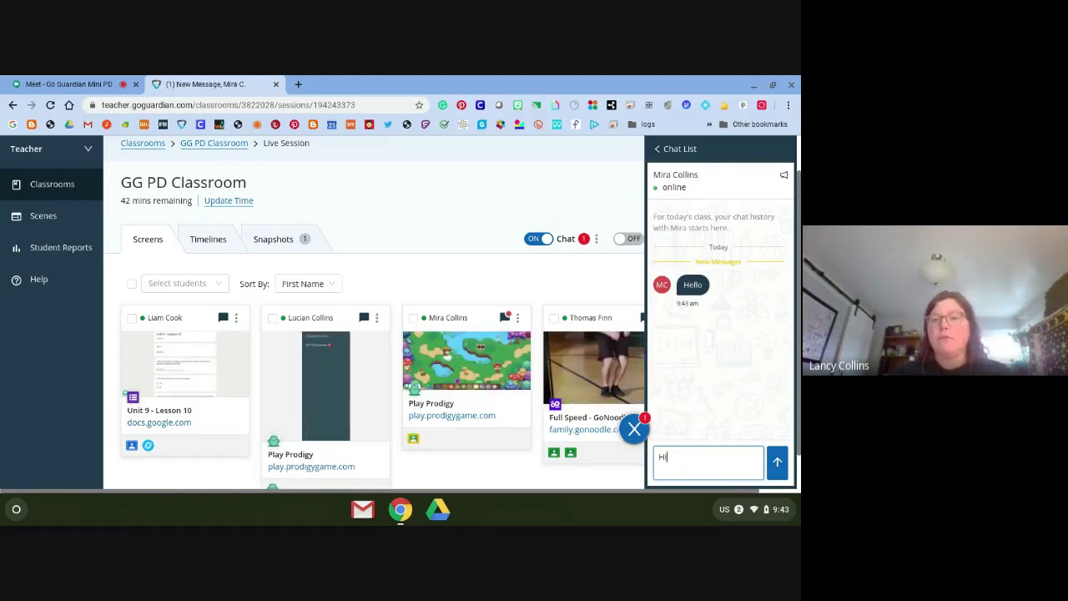
text( Time to do your coin sort)
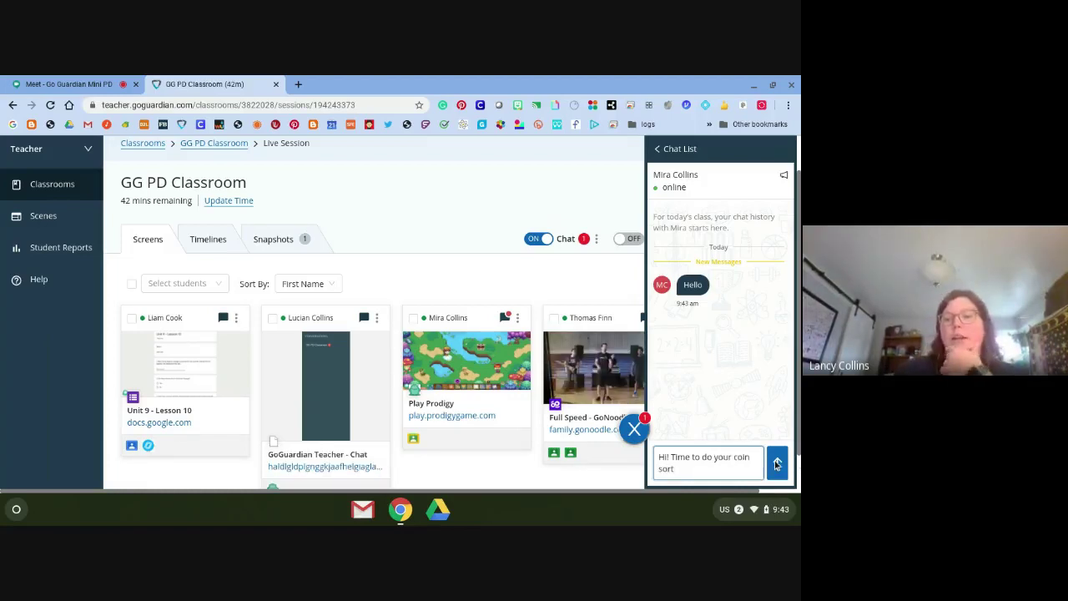
key(Return)
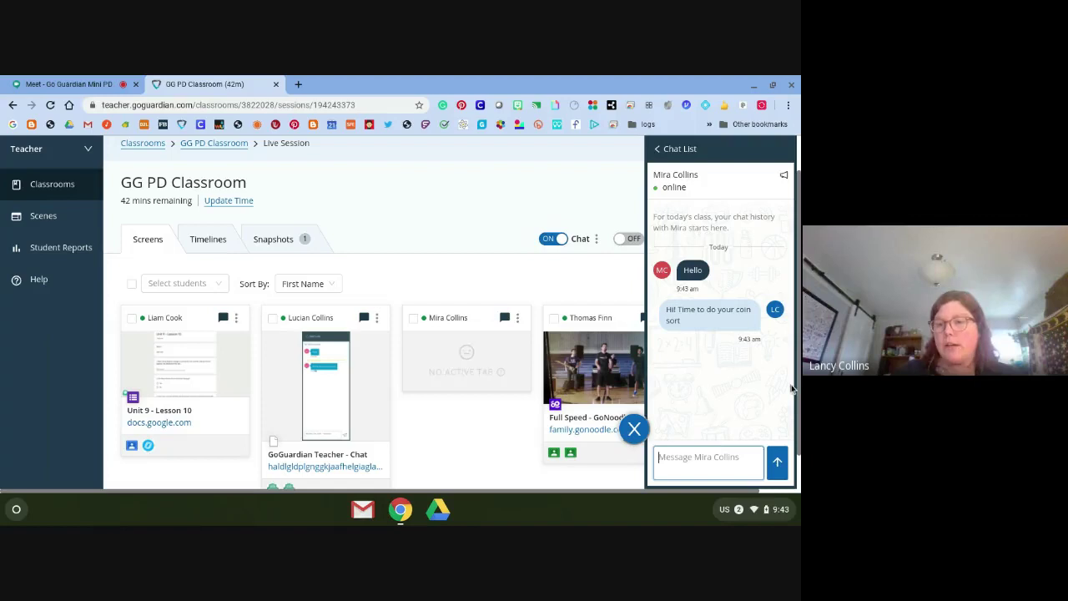
click(488, 435)
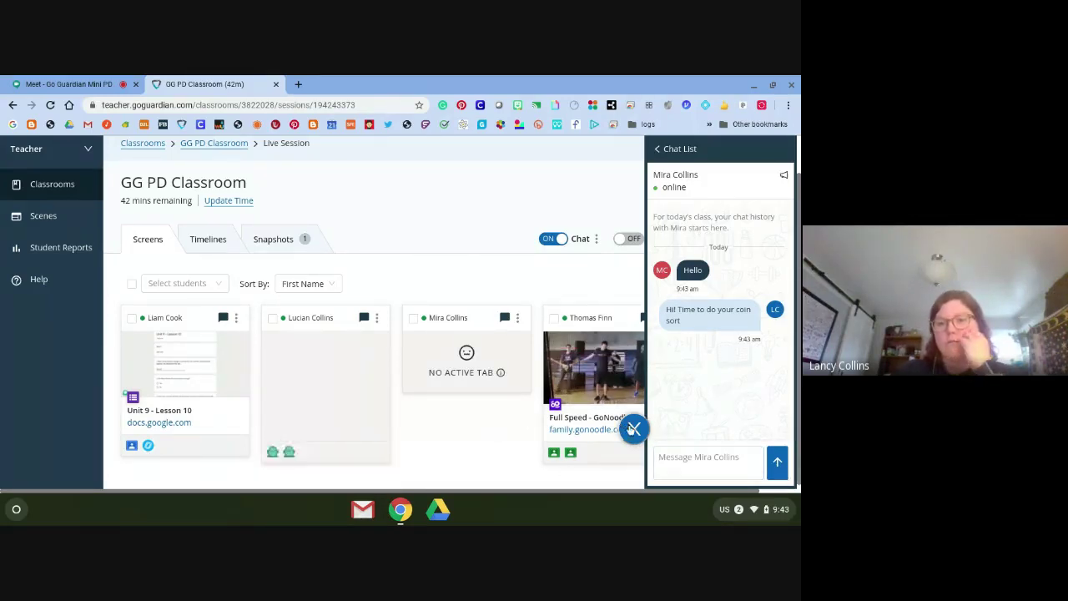
click(634, 428)
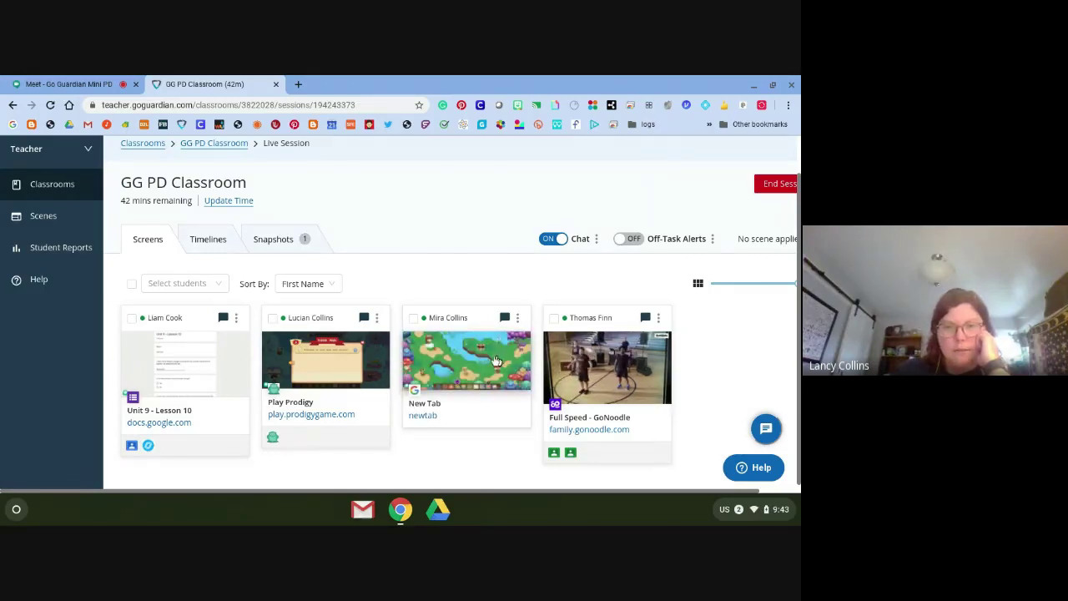
click(148, 376)
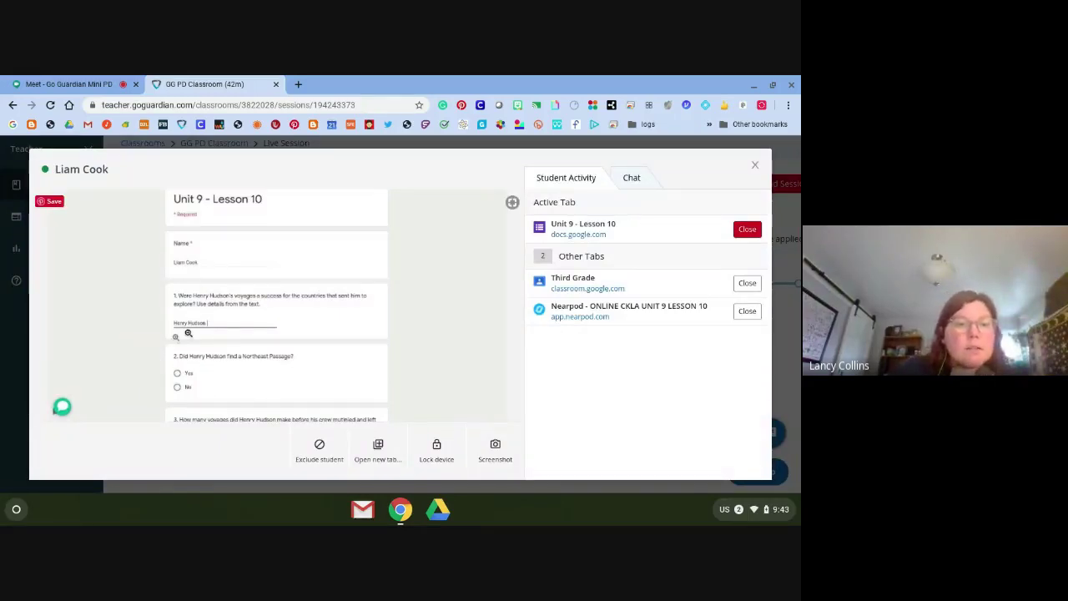
click(757, 168)
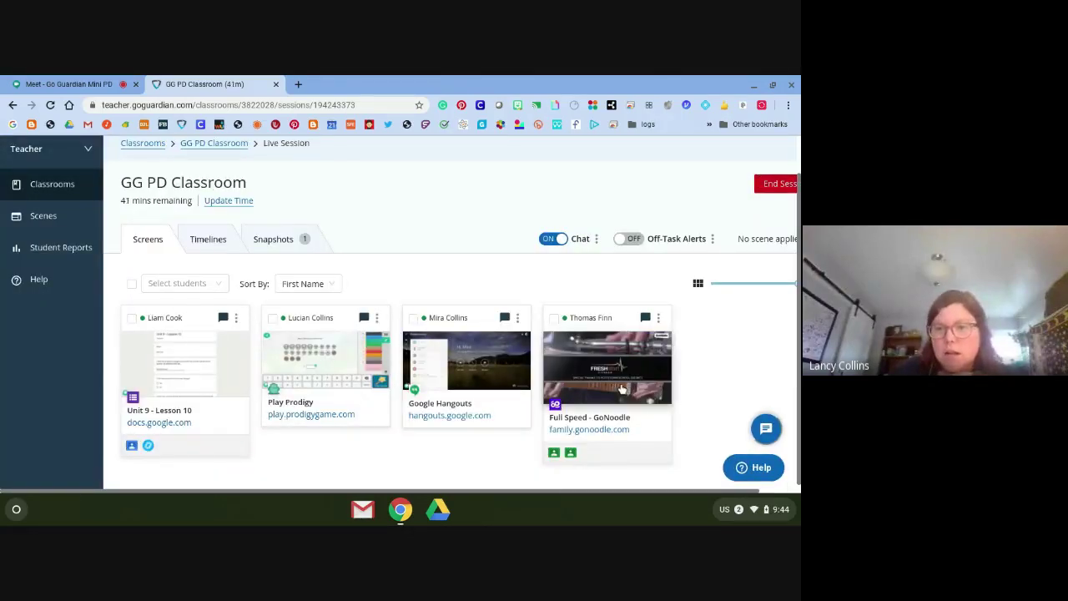
Send the GoNoodle student a chat greeting, 'Good Morning' plus their name, and return to live screens
click(621, 389)
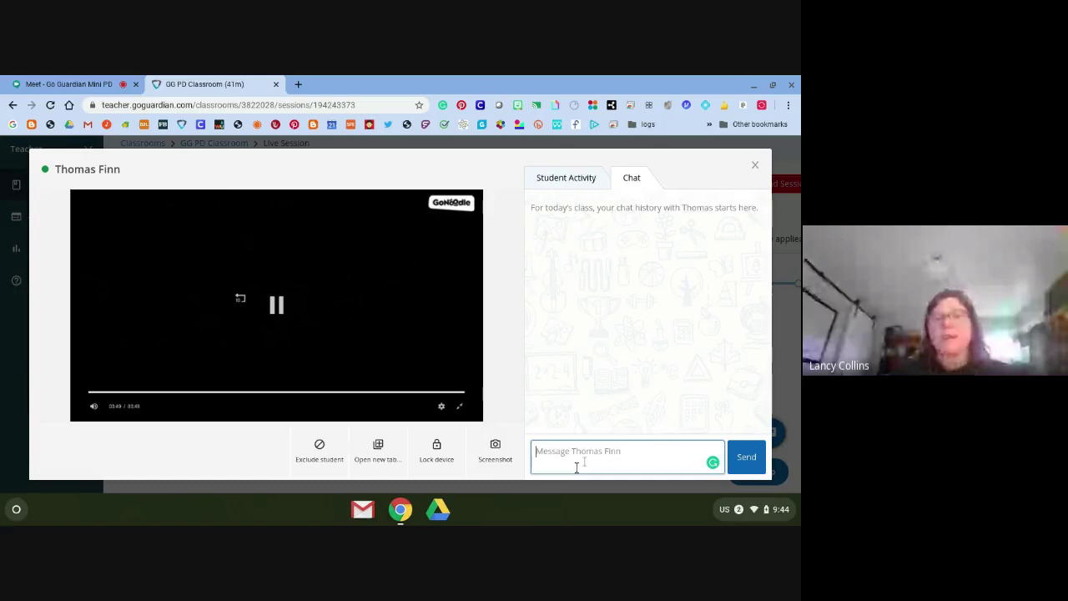
text(Good )
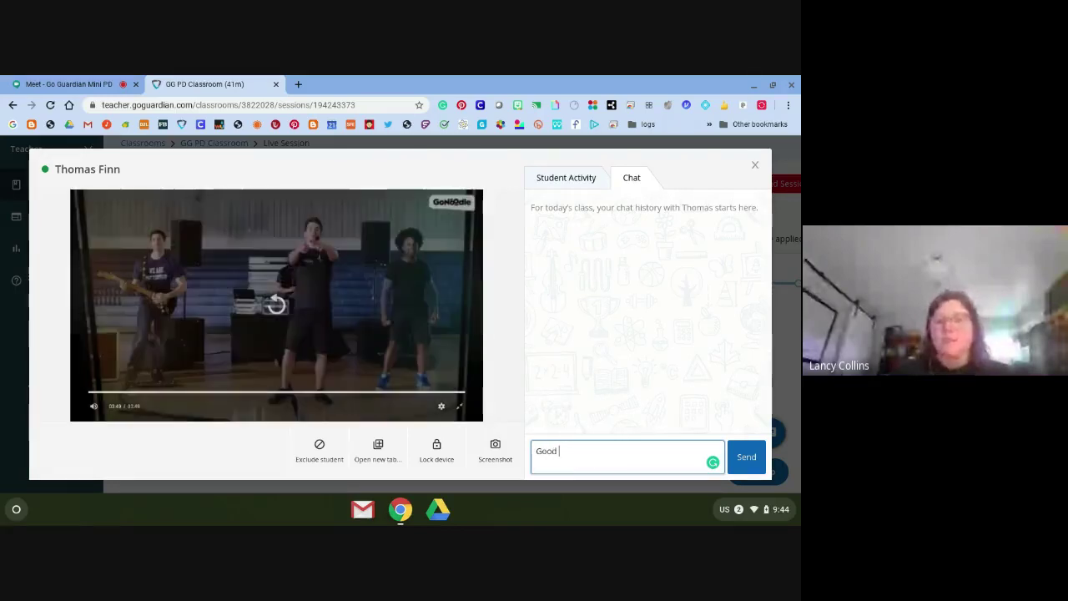
text(Morning Tom)
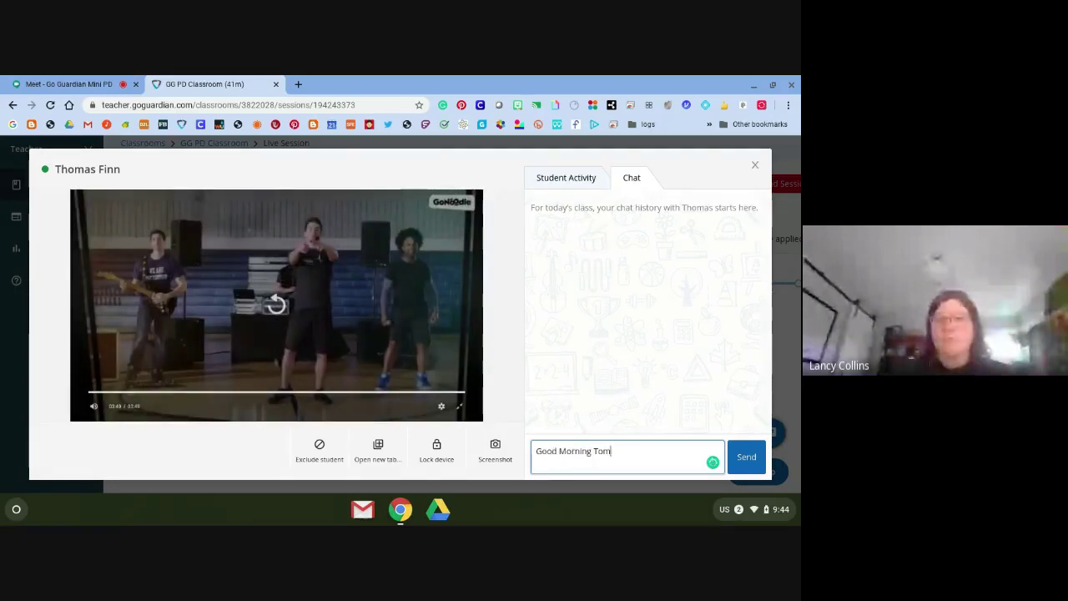
text(my!)
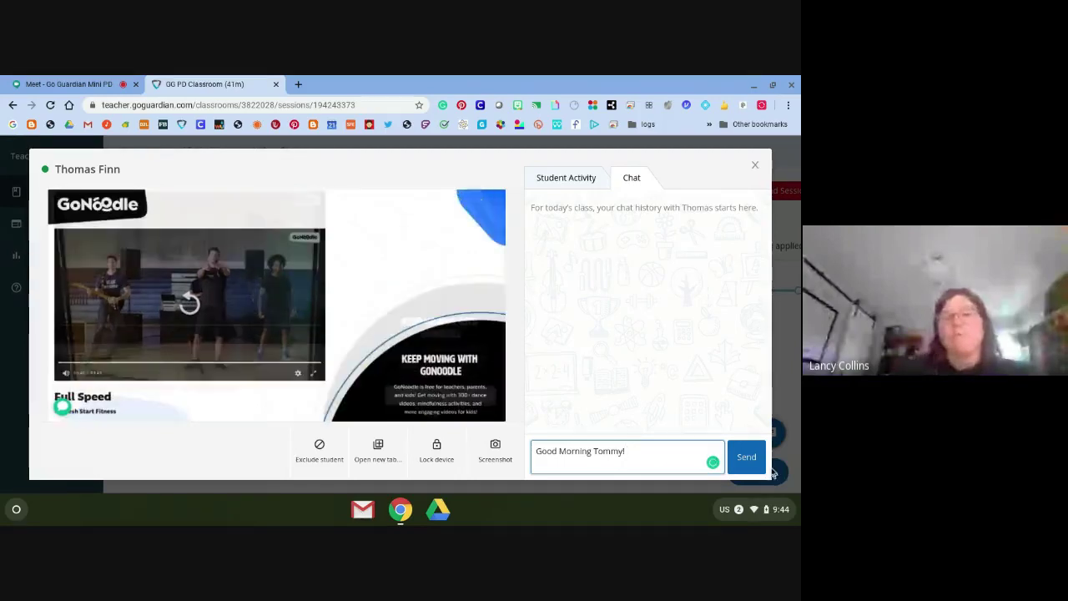
click(741, 459)
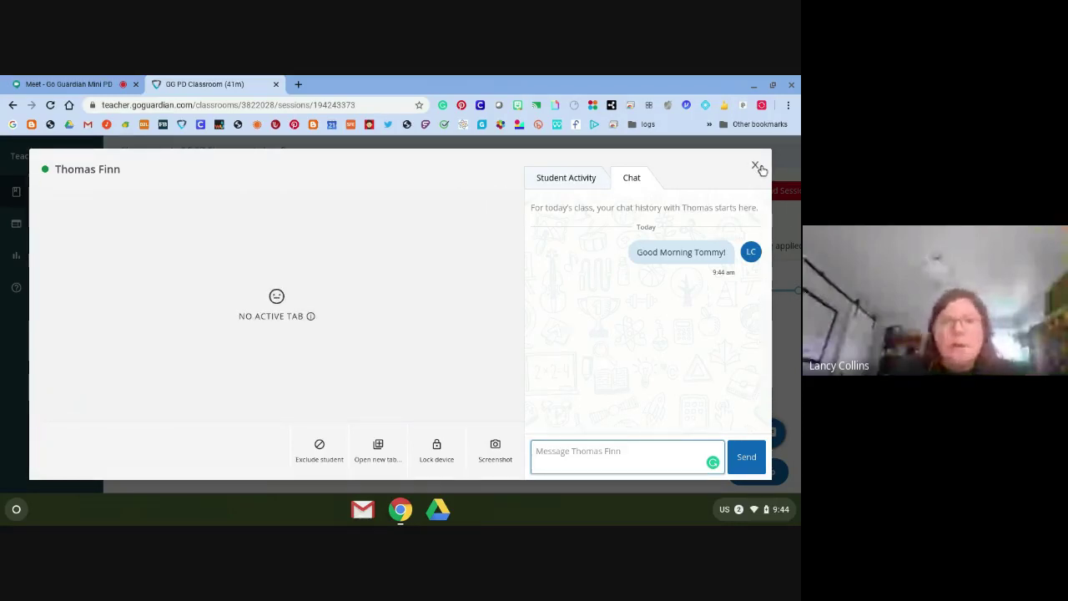
click(756, 167)
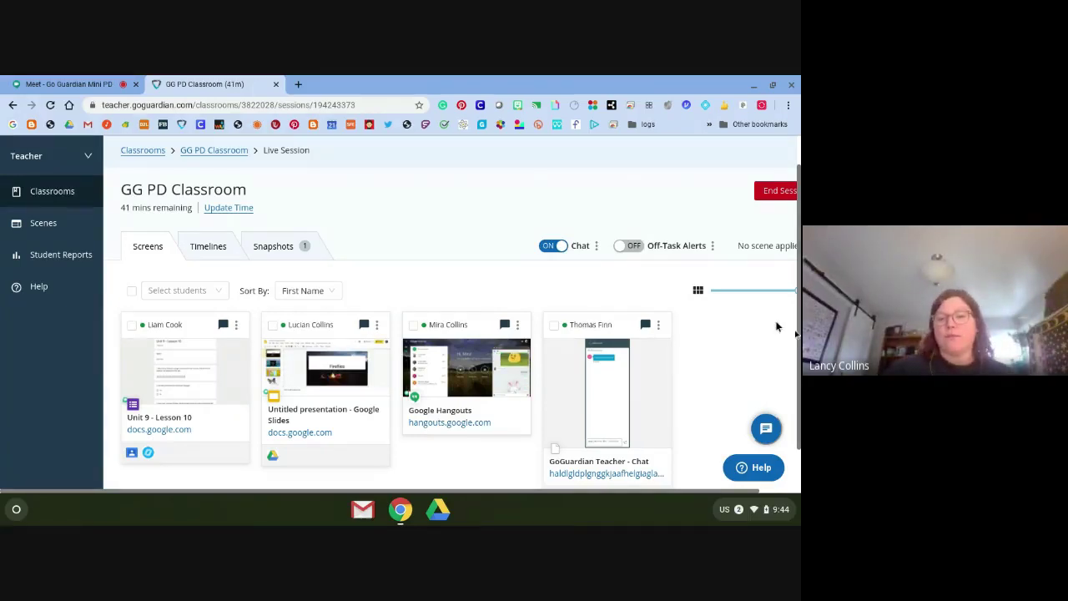
click(585, 403)
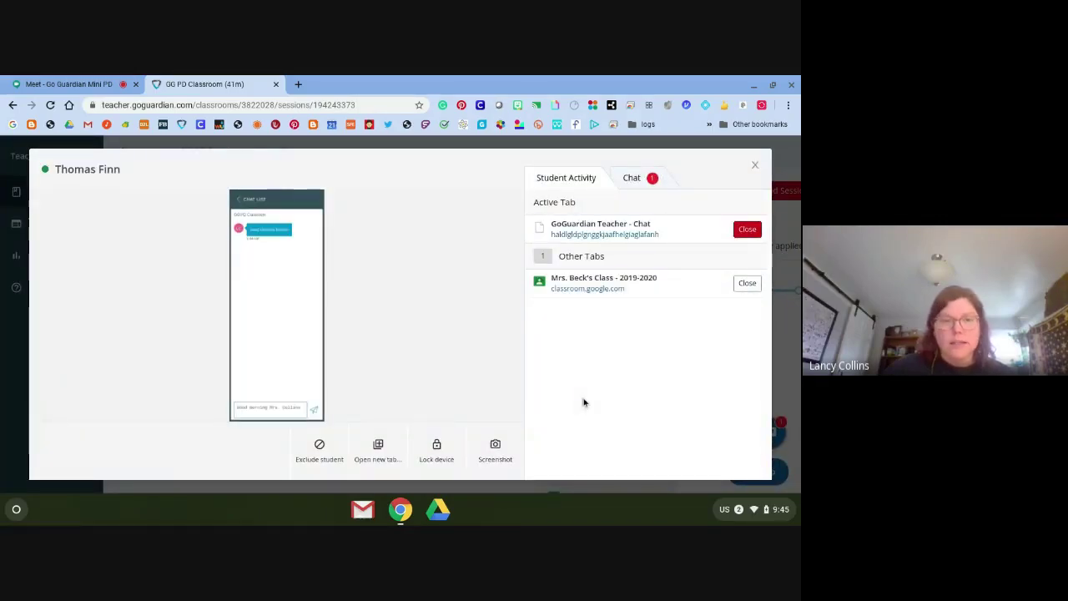
click(632, 183)
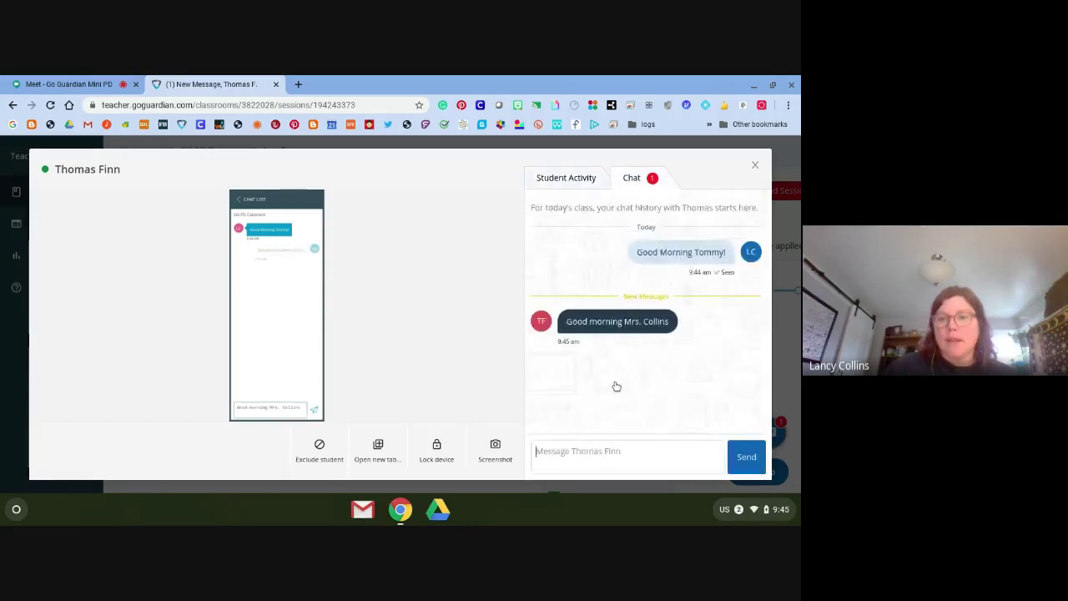
click(630, 463)
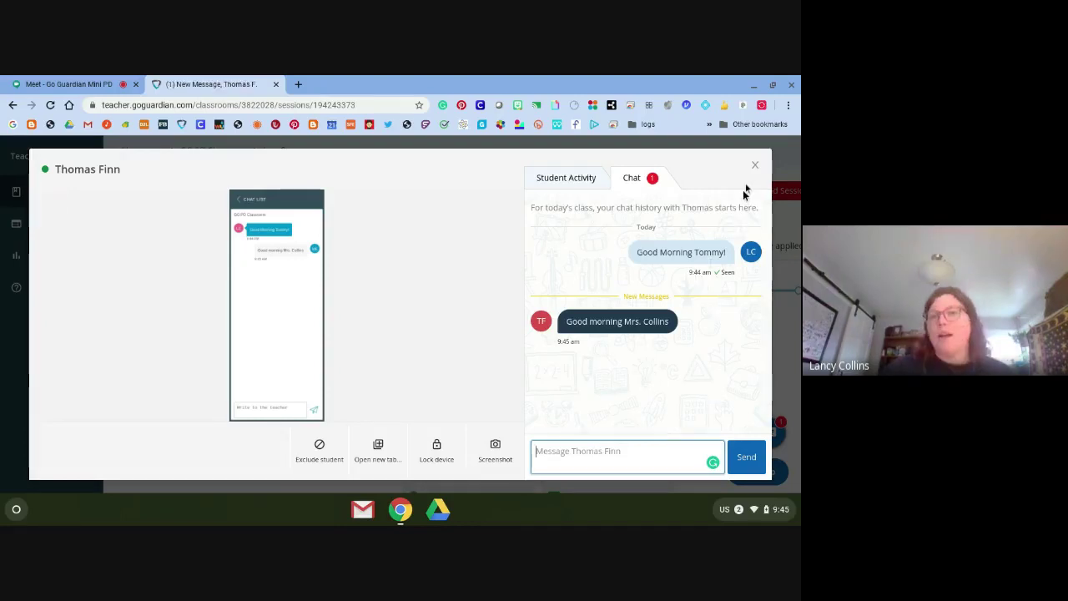
click(588, 177)
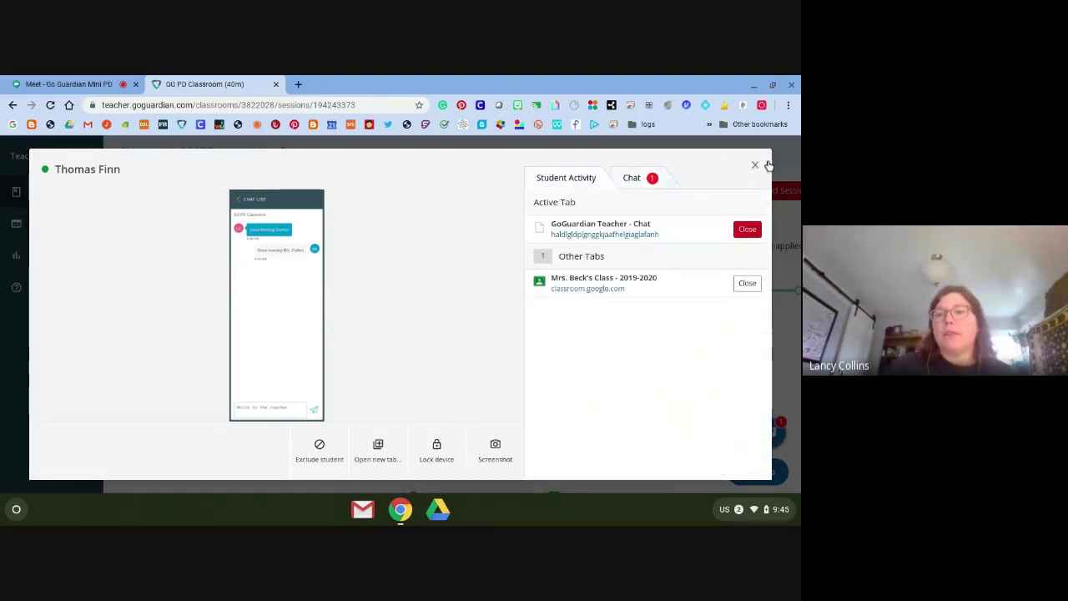
click(756, 166)
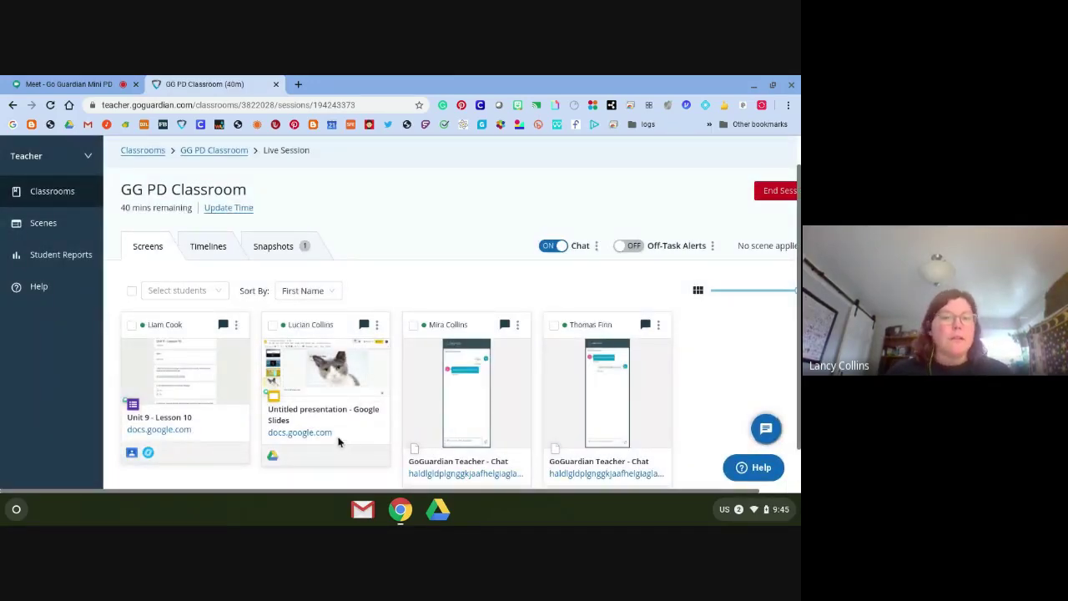
Lock the second student's screen with the message 'Check on Google Classroom for your coin sort'
click(316, 375)
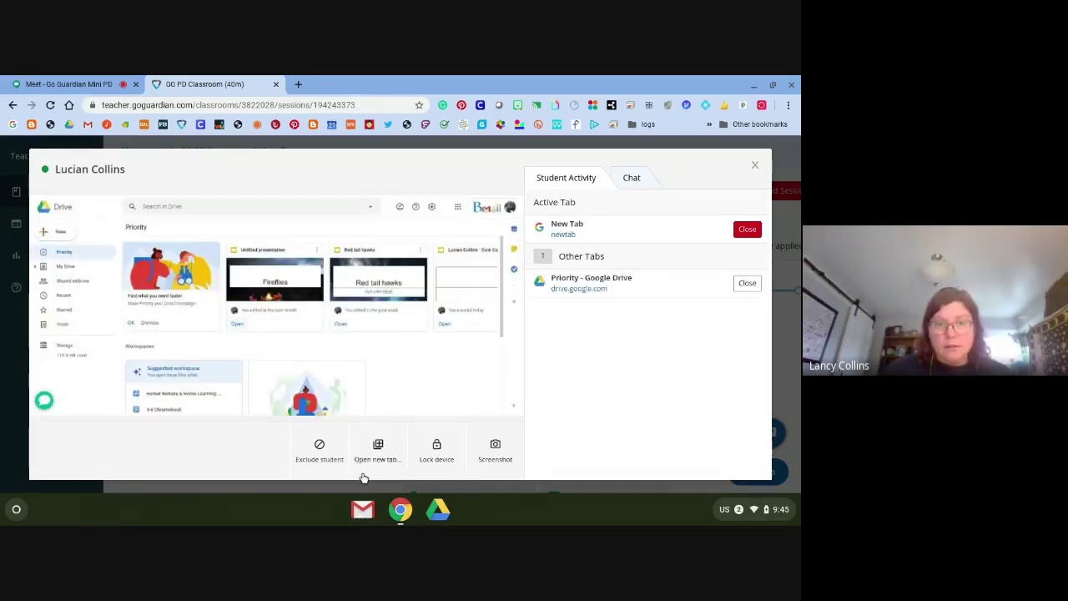
click(440, 455)
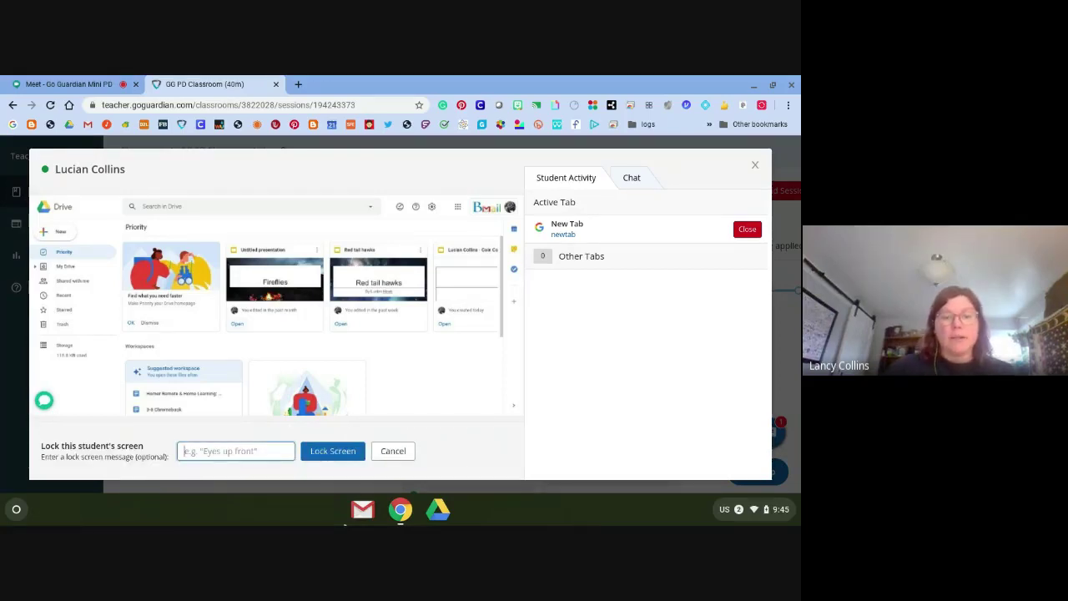
text(Ch)
text(eck on Google Classr)
text(oom for your c)
text(oin sort)
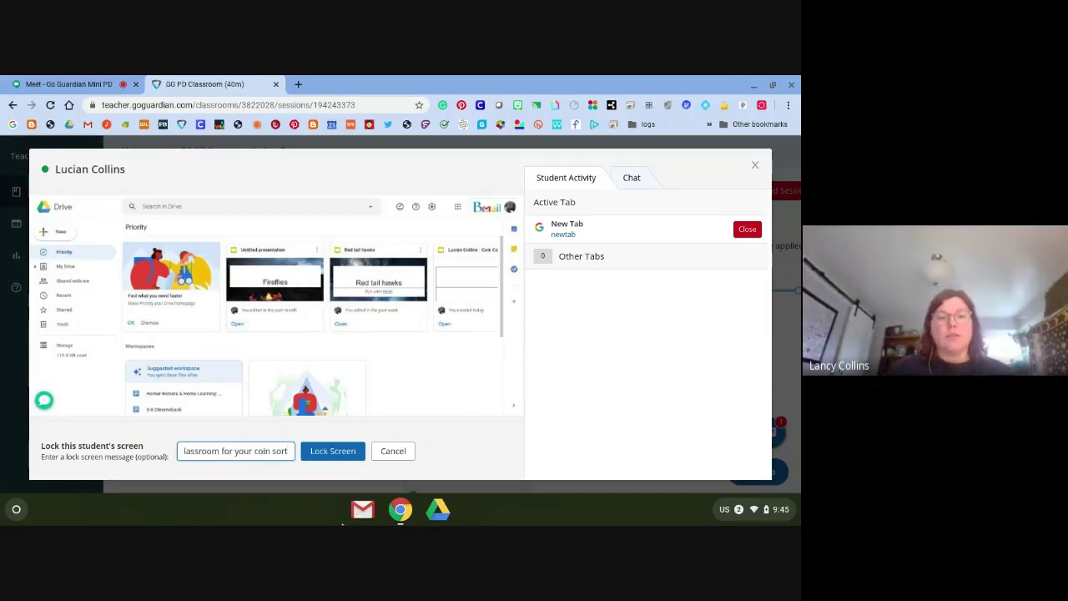
click(338, 452)
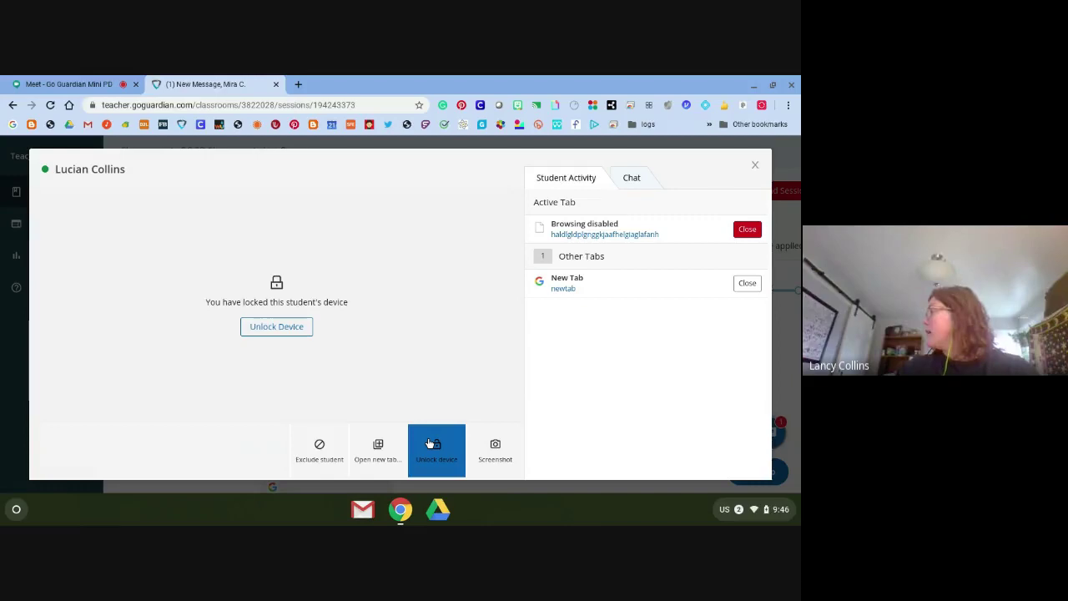
Unlock the student's device, close its Browsing disabled tab, and exit the detail view
click(433, 447)
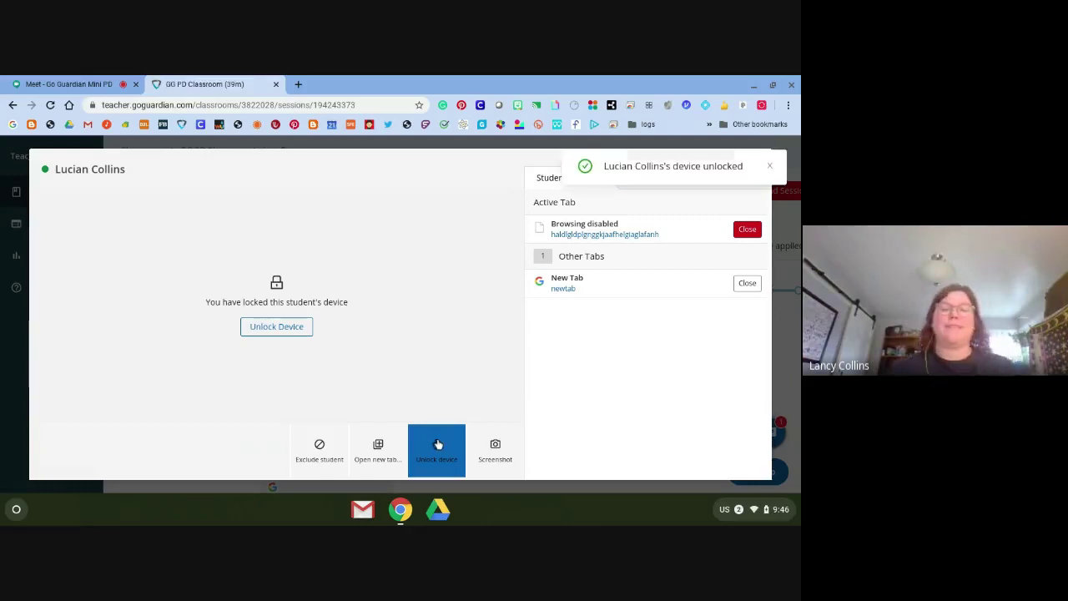
click(736, 230)
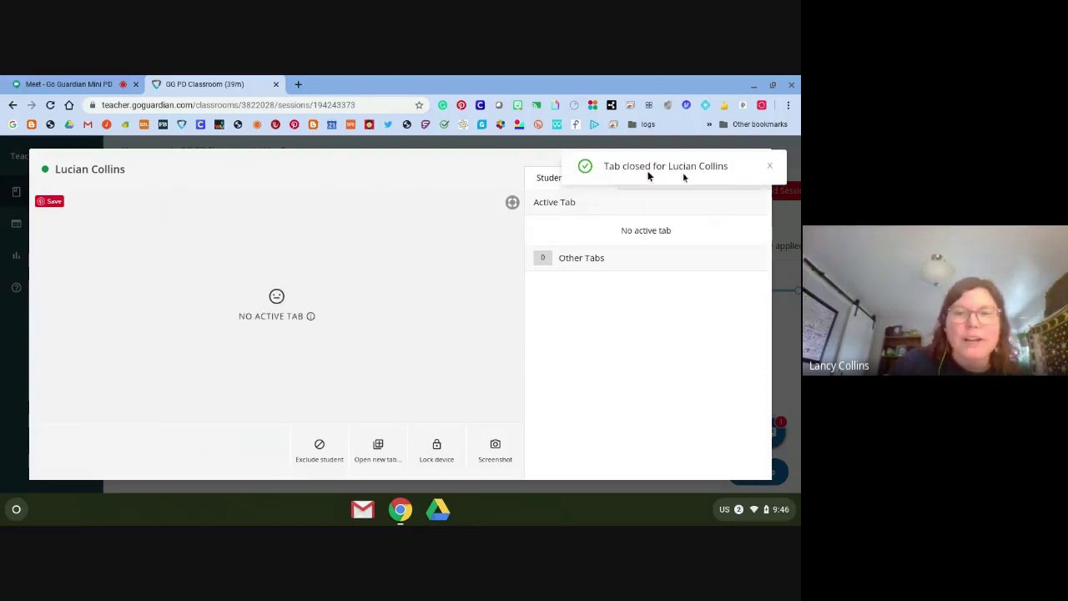
click(765, 160)
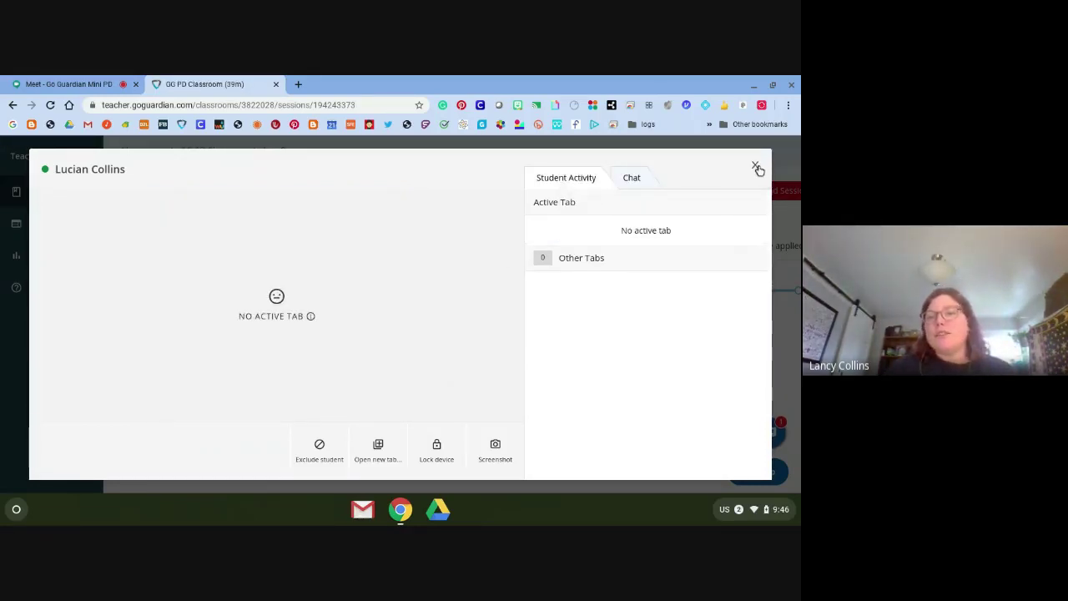
click(756, 167)
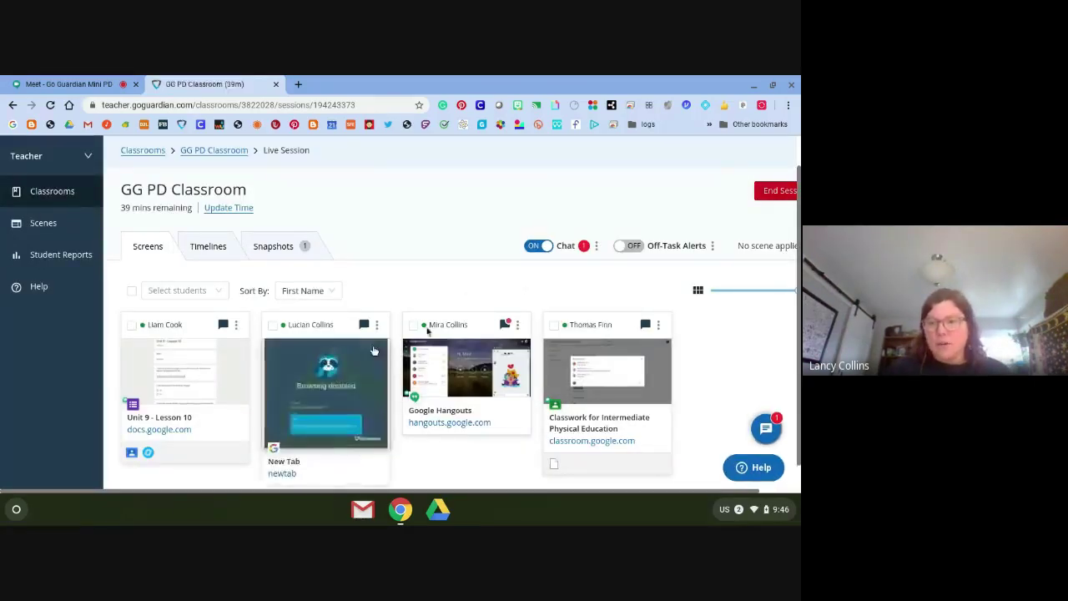
Read the third student's new message in the chat conversations list
click(765, 428)
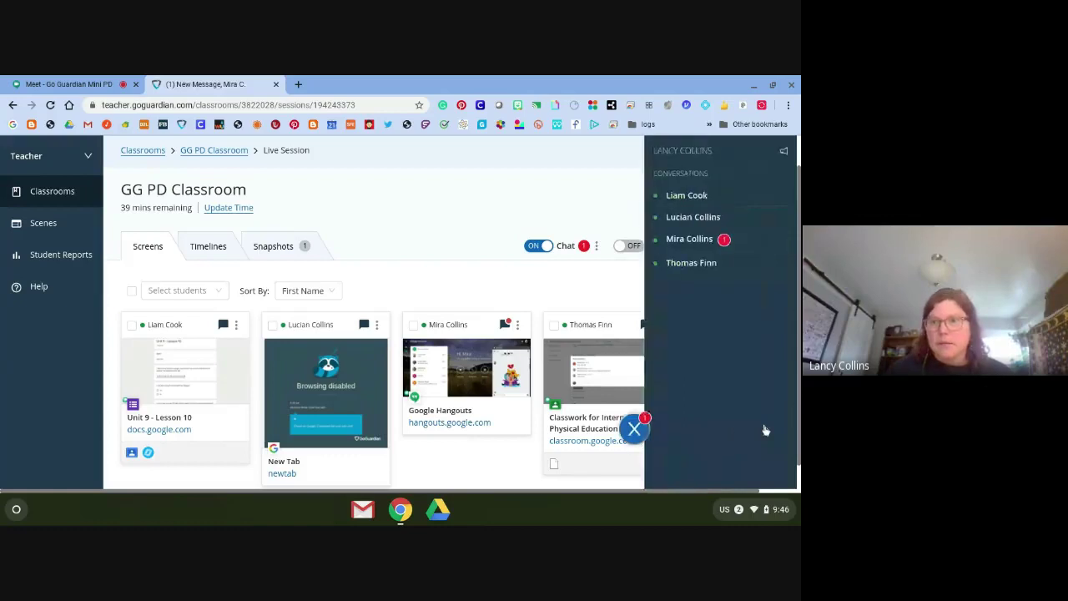
click(689, 239)
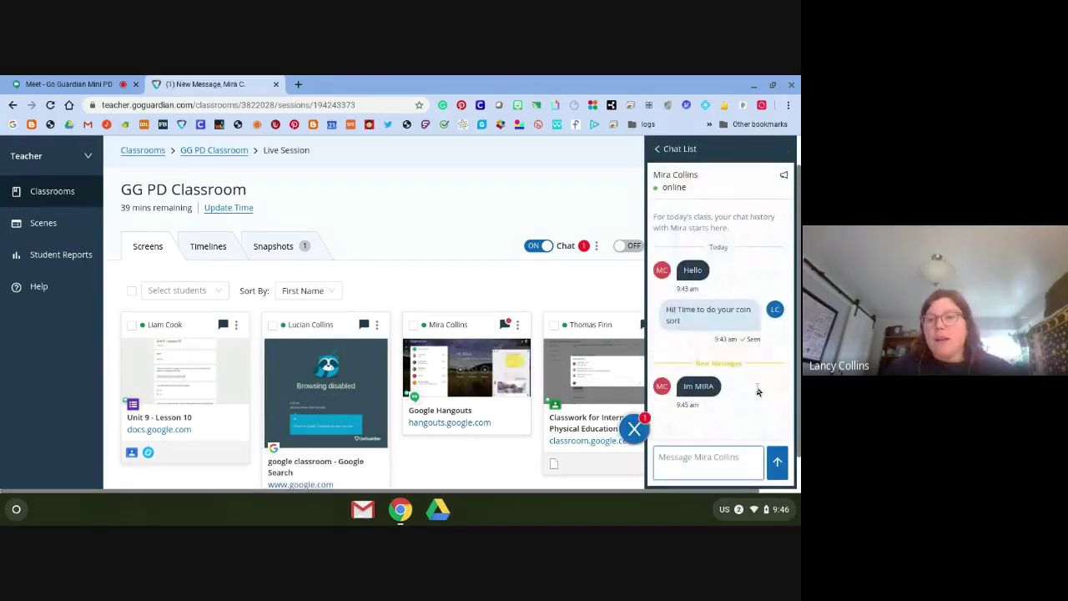
click(658, 149)
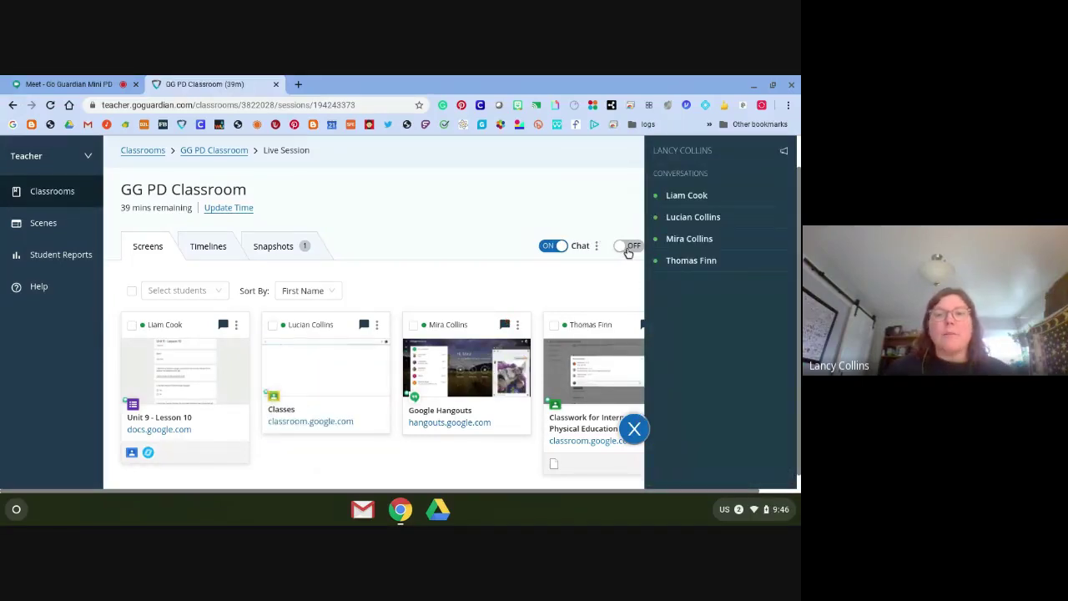
Switch class chat off, then turn it back on
click(627, 248)
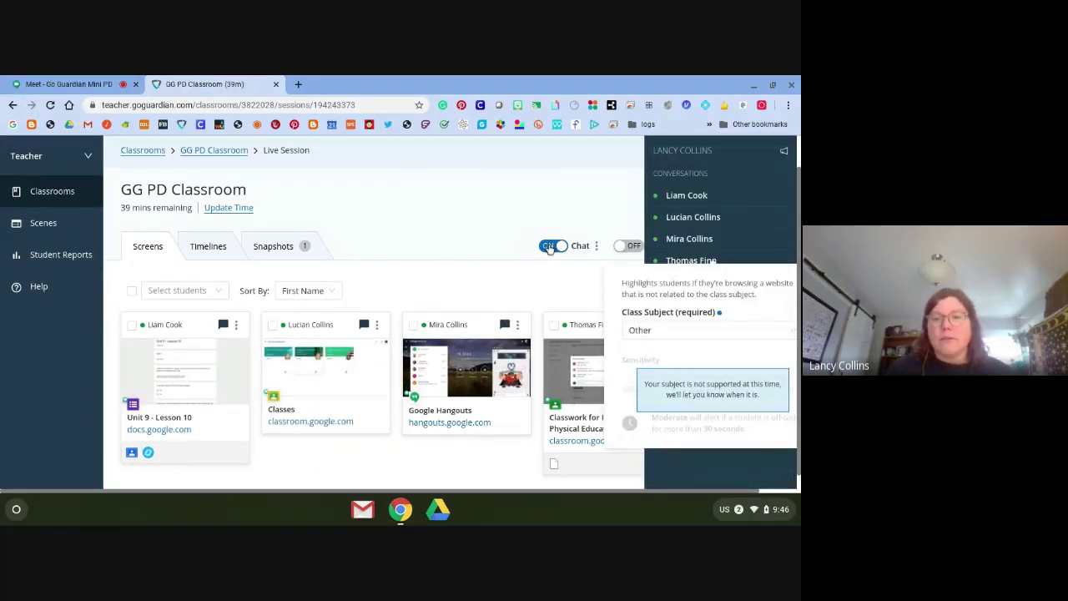
click(559, 189)
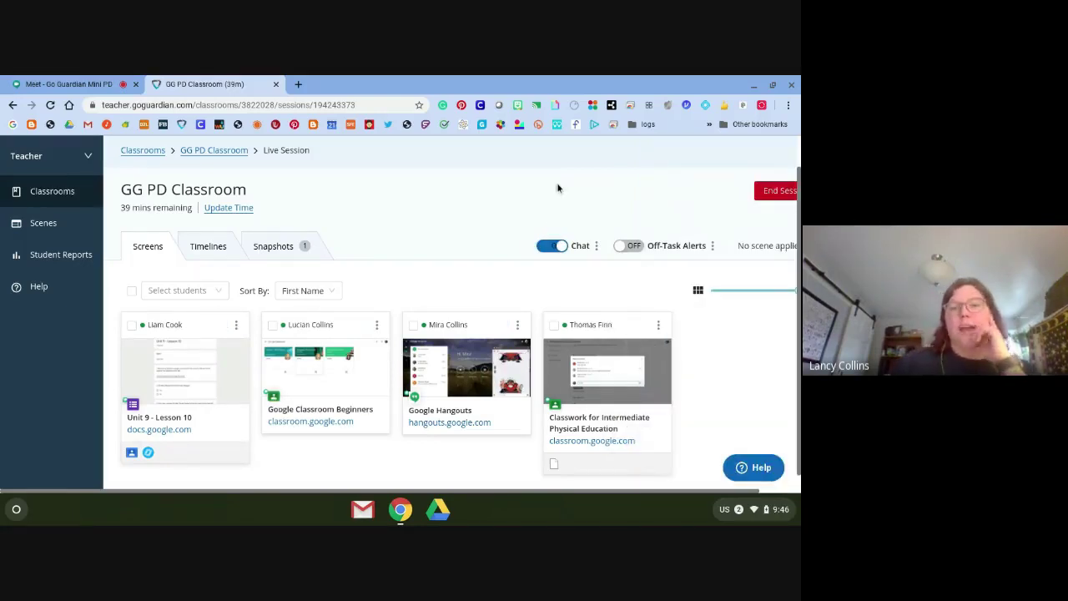
click(573, 246)
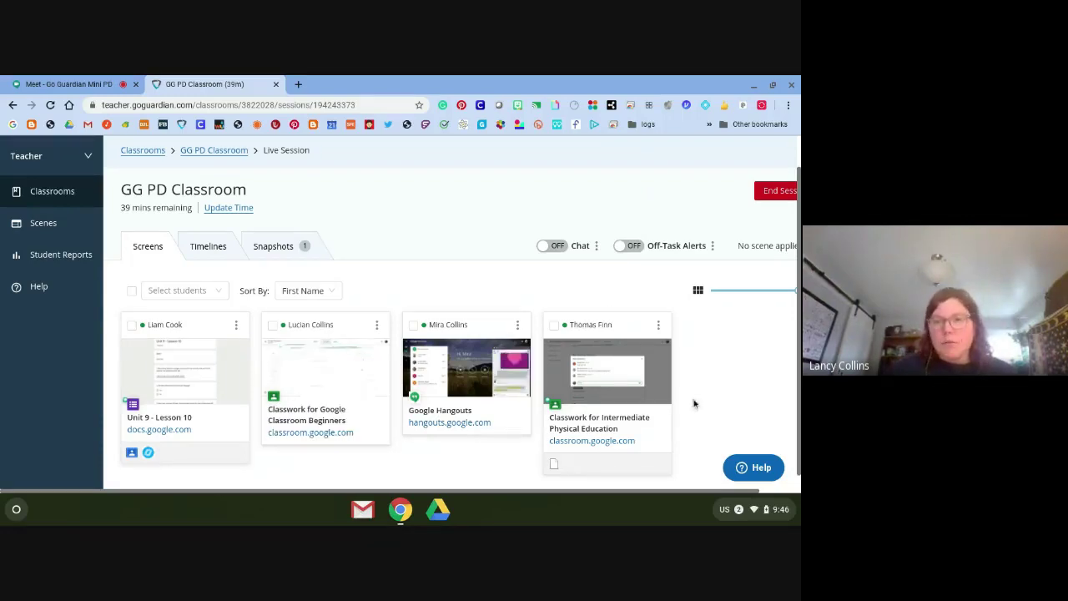
click(551, 245)
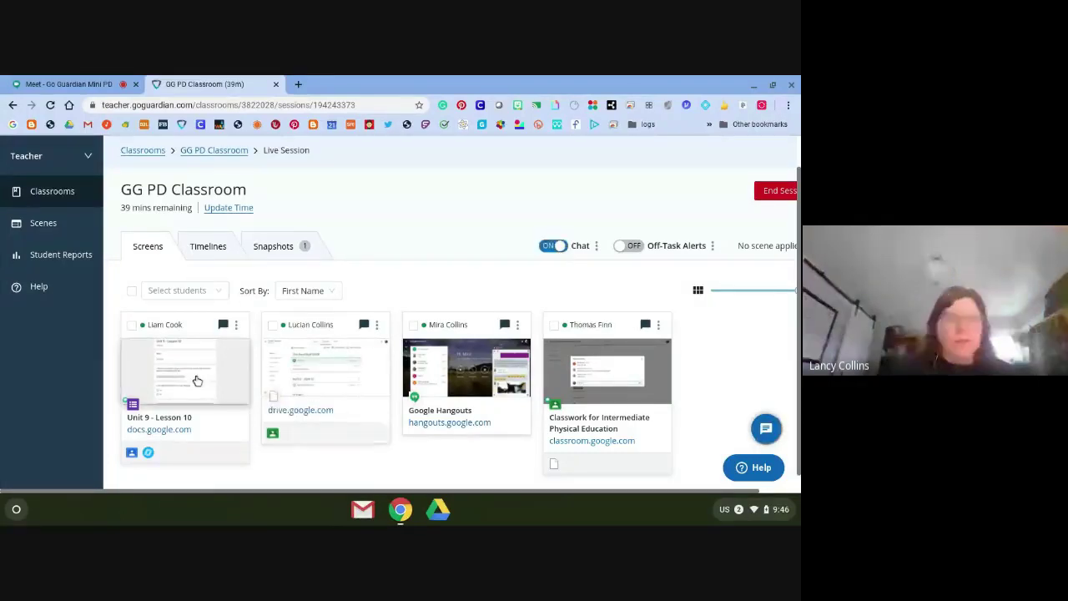
Send the first student a chat greeting, 'Good morning' plus their name, then close their detail view
click(197, 379)
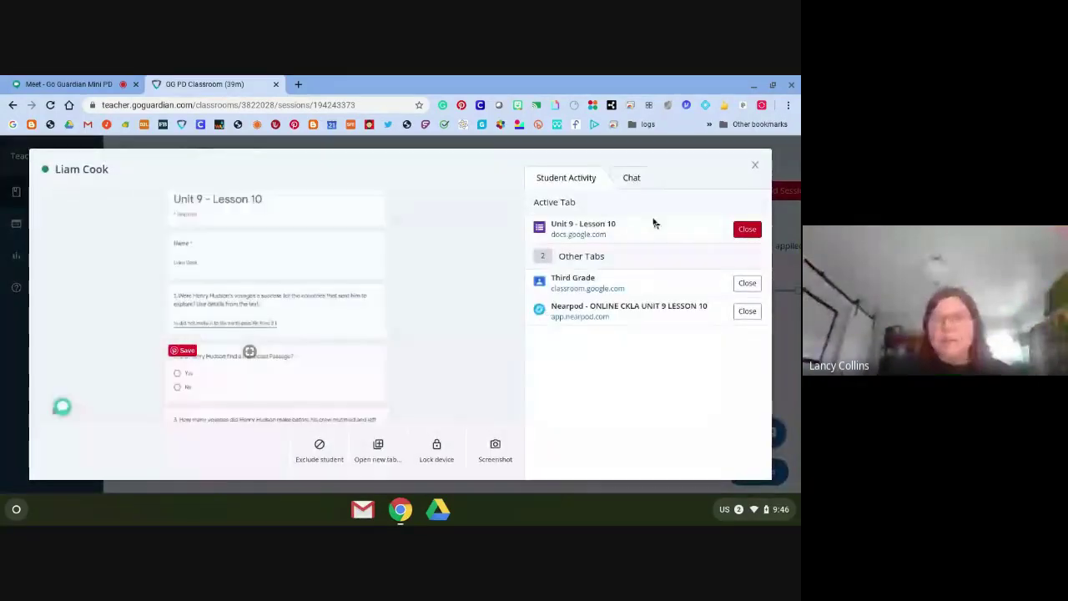
click(629, 182)
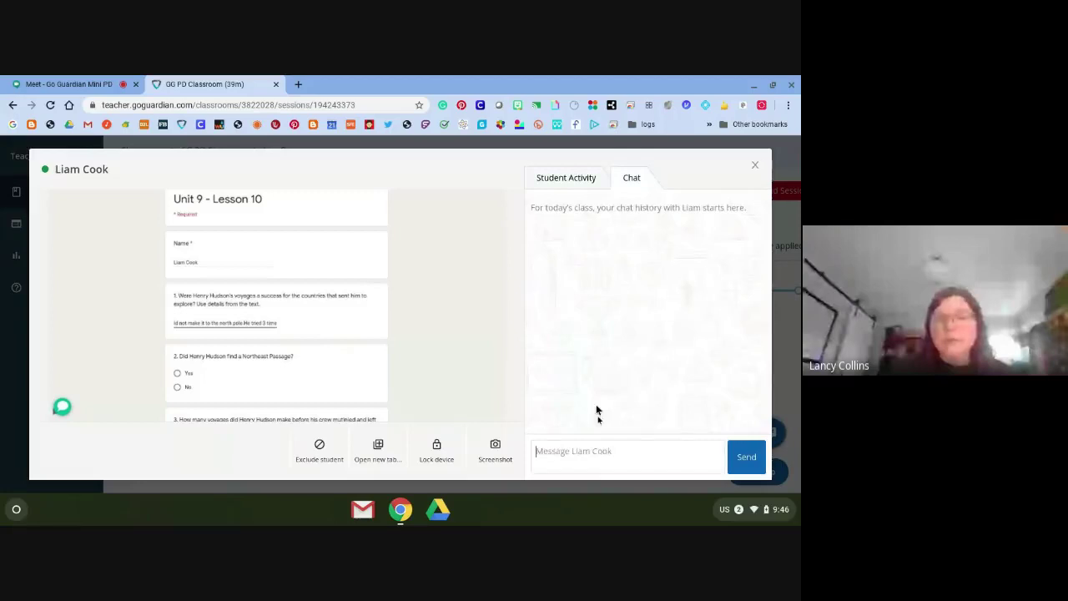
click(601, 451)
text(Good)
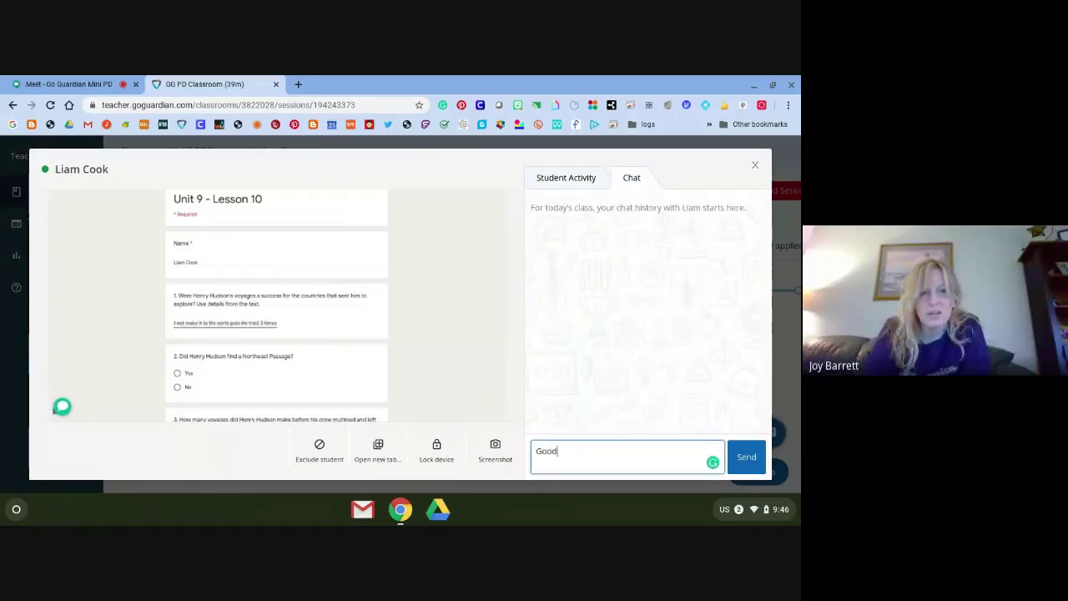
text( morning )
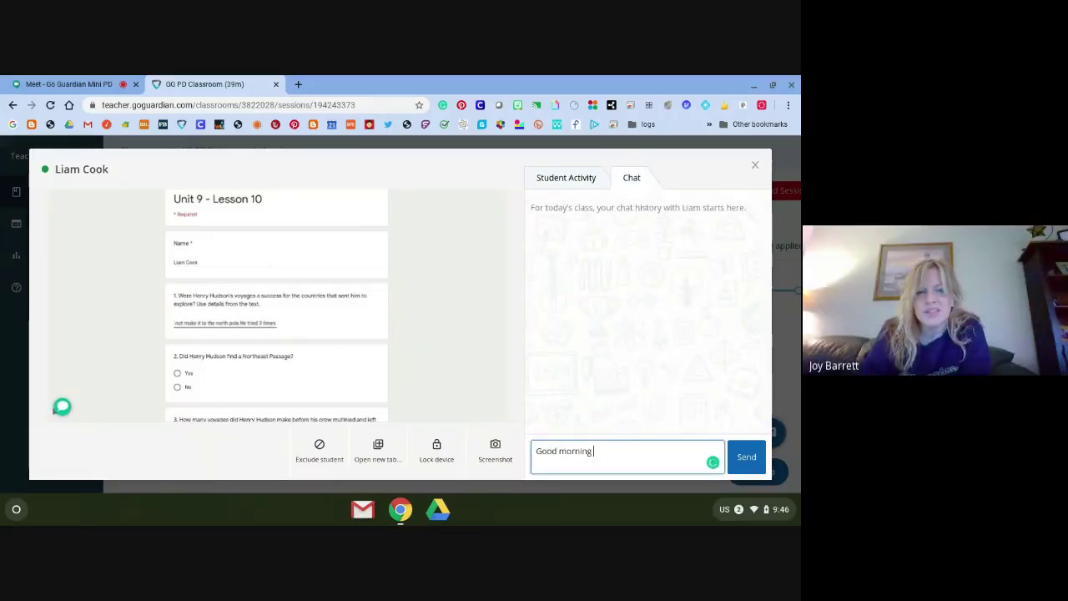
text(Liam)
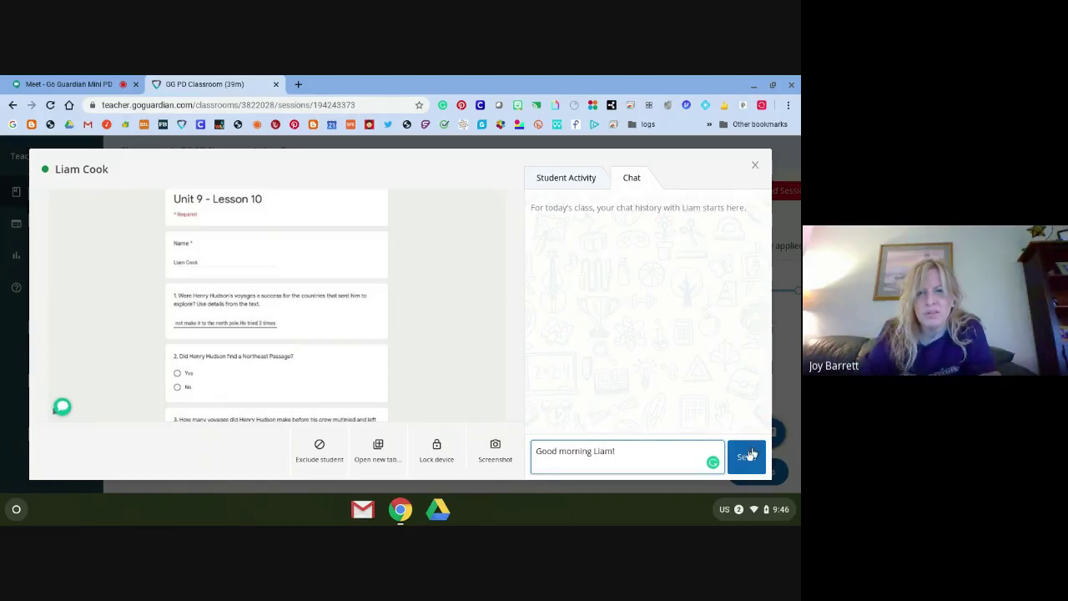
text(!)
key(Return)
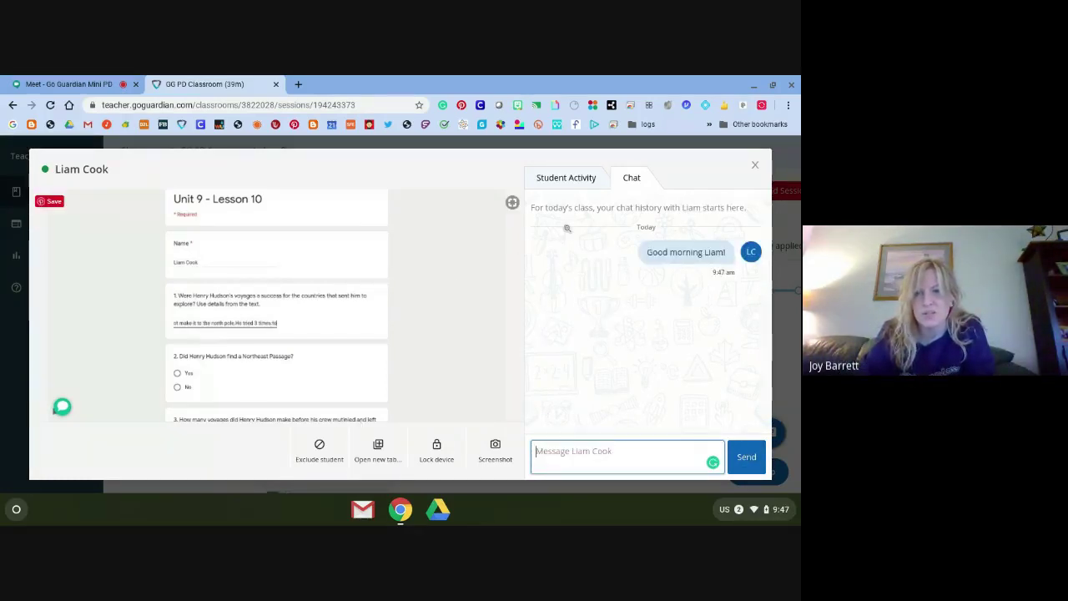
click(756, 166)
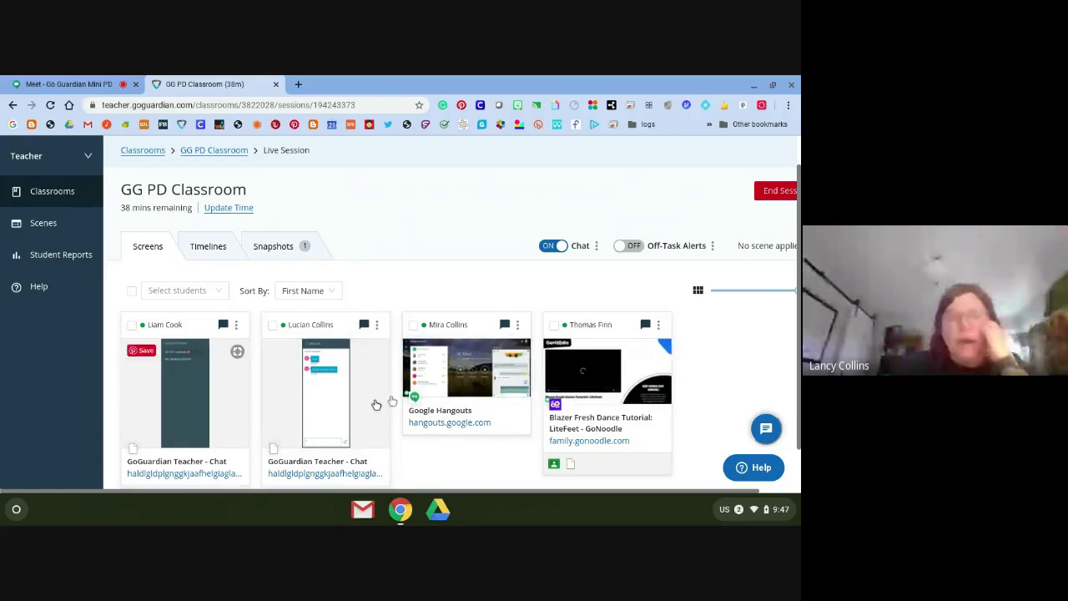
Lock the Hangouts student's screen with 'Go to classroom please', then unlock it from the tile
click(466, 386)
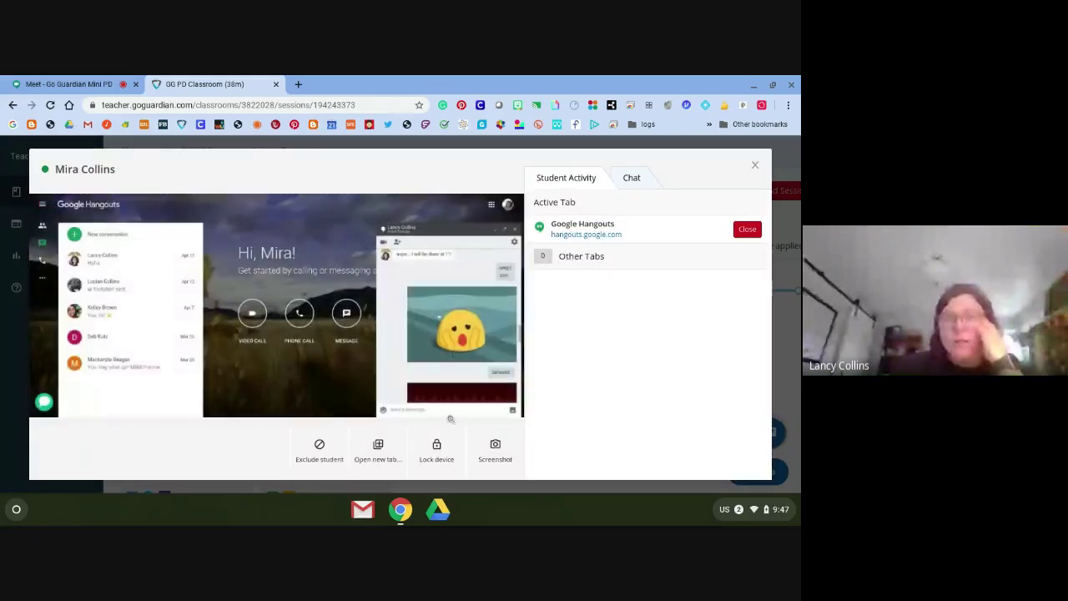
click(436, 451)
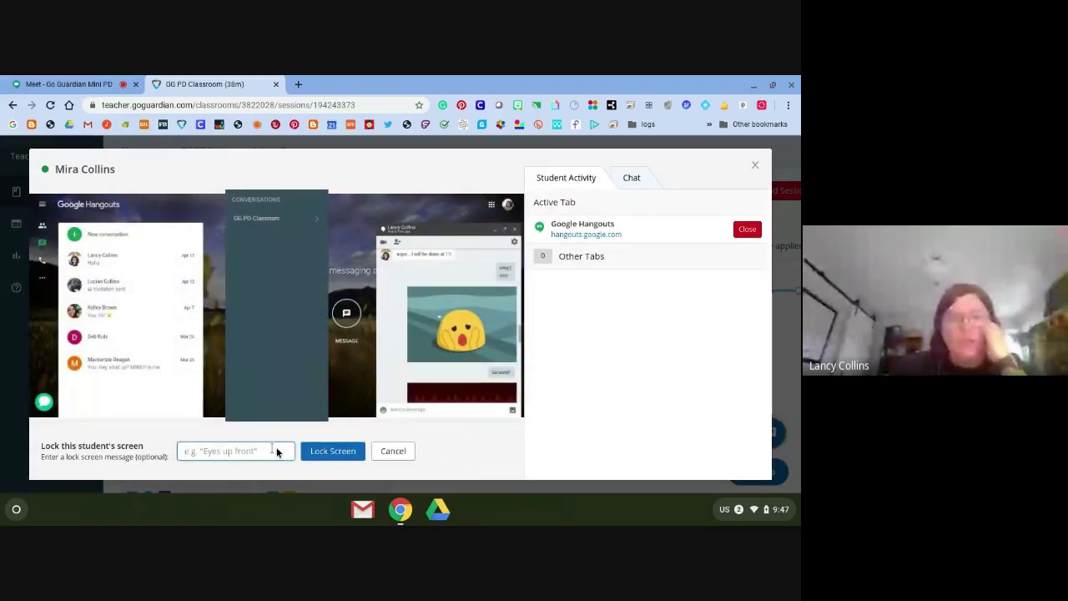
click(244, 451)
text(Go to classroom please)
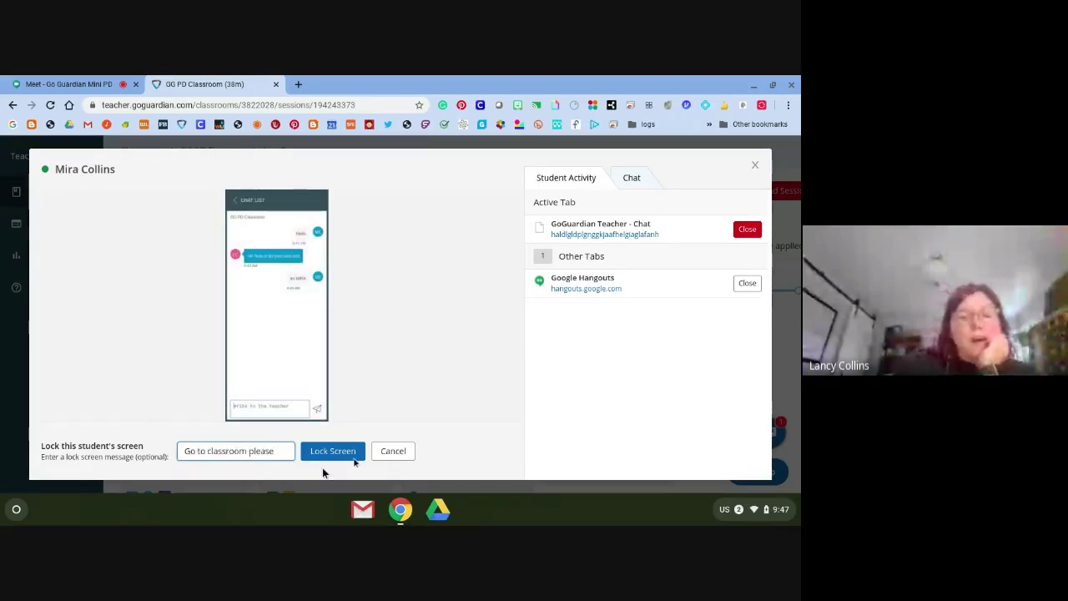
click(334, 450)
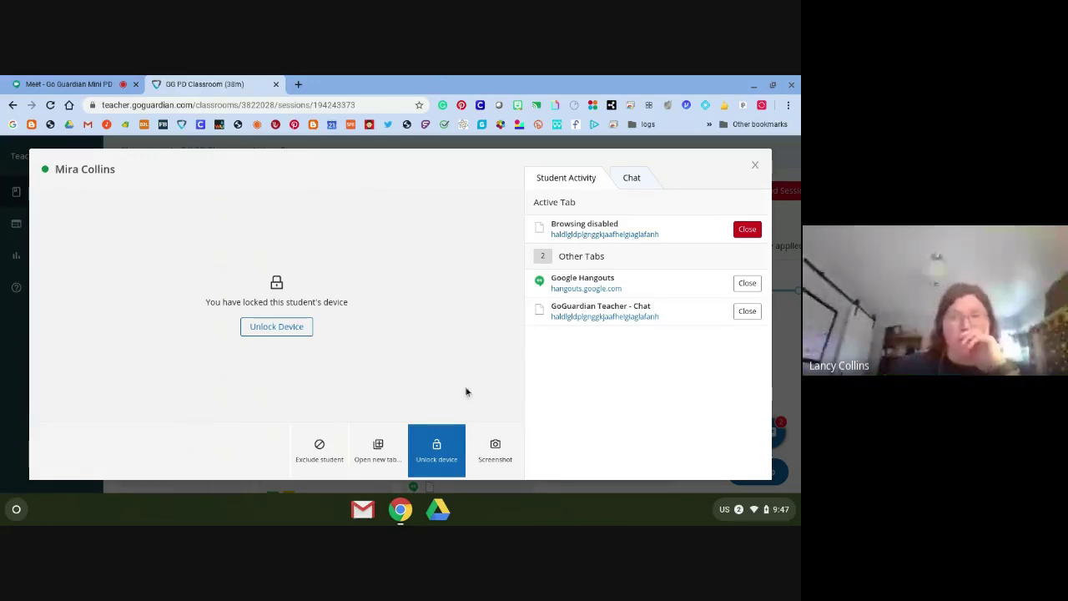
click(755, 167)
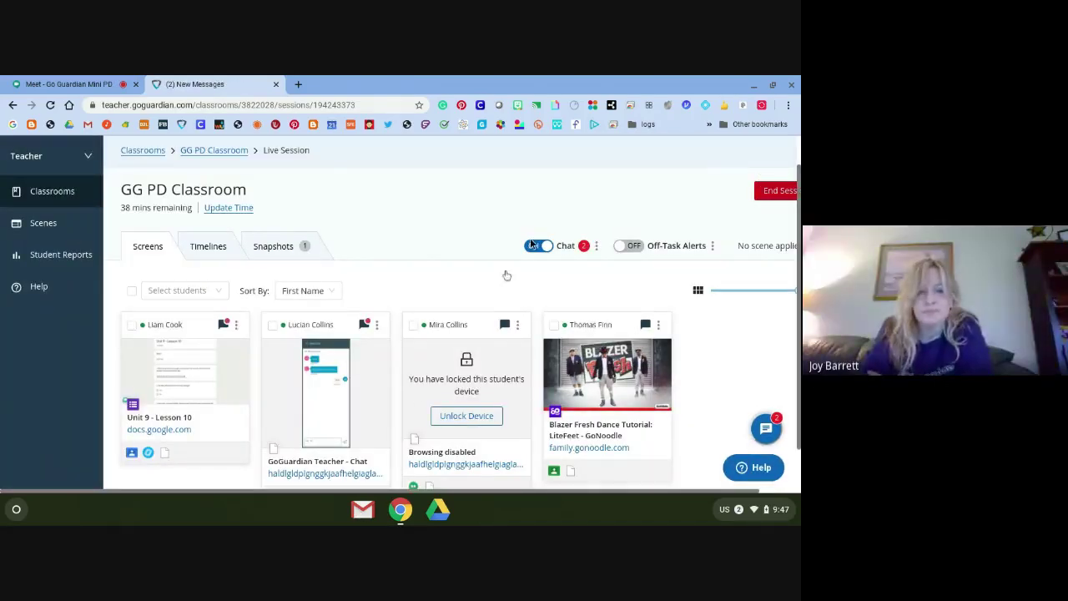
click(485, 417)
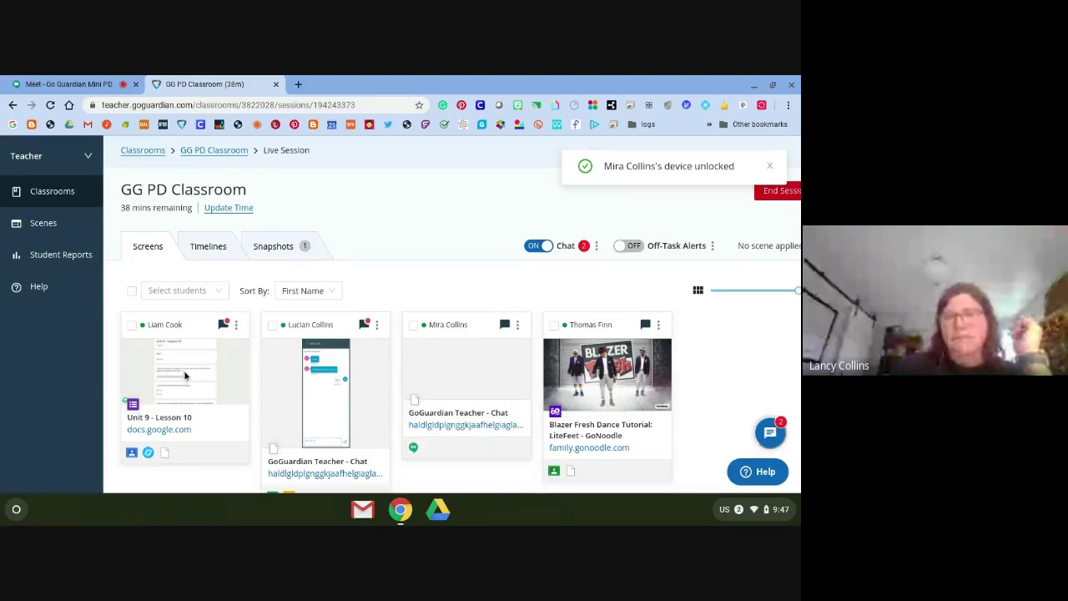
click(184, 375)
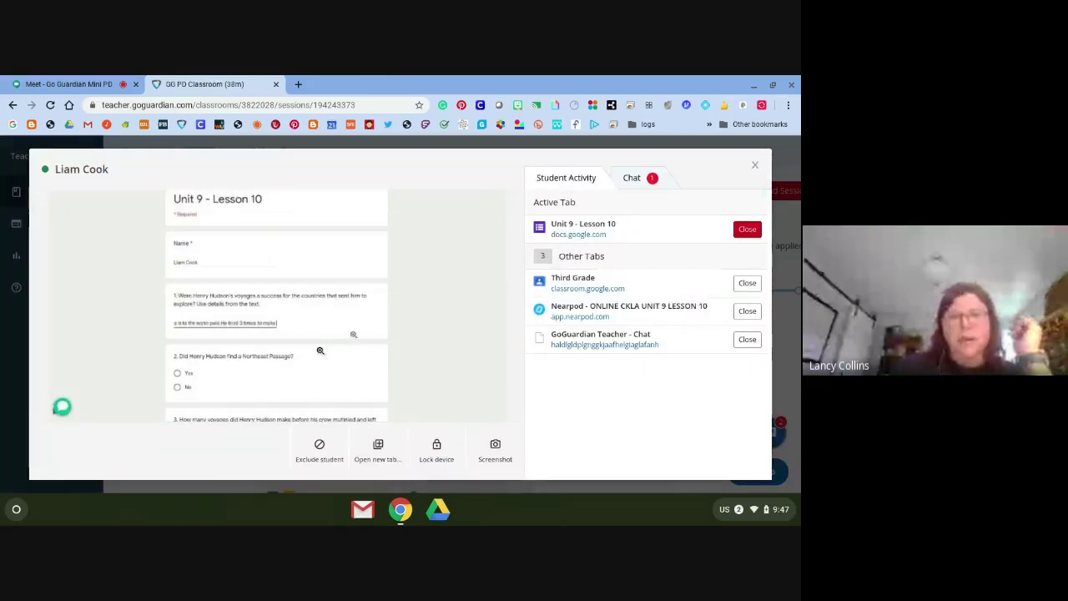
Read the first student's good-morning reply in Chat, then switch class chat to OFF
click(653, 179)
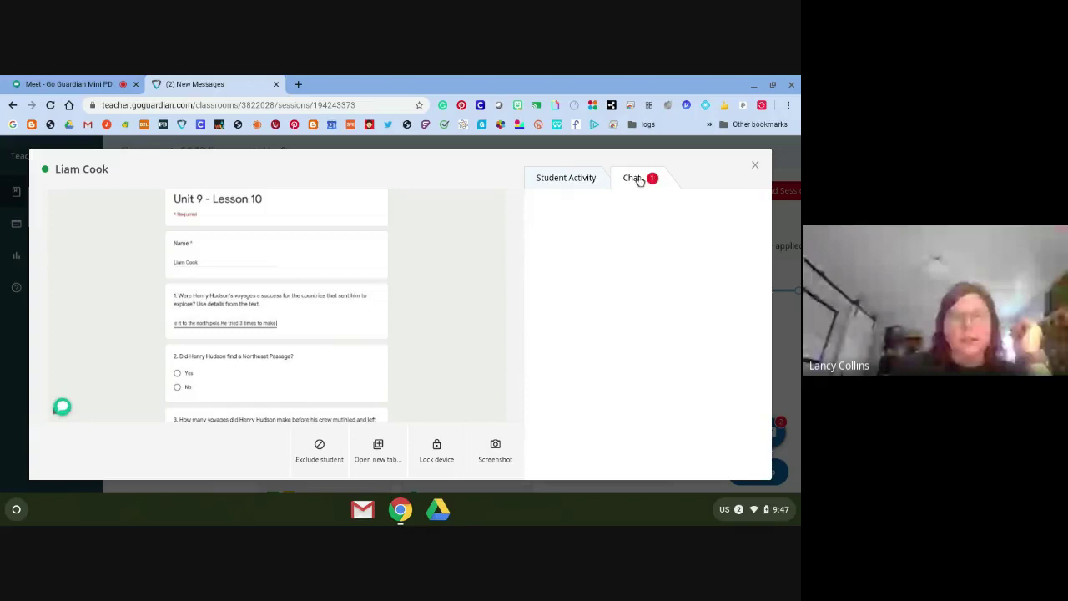
click(758, 160)
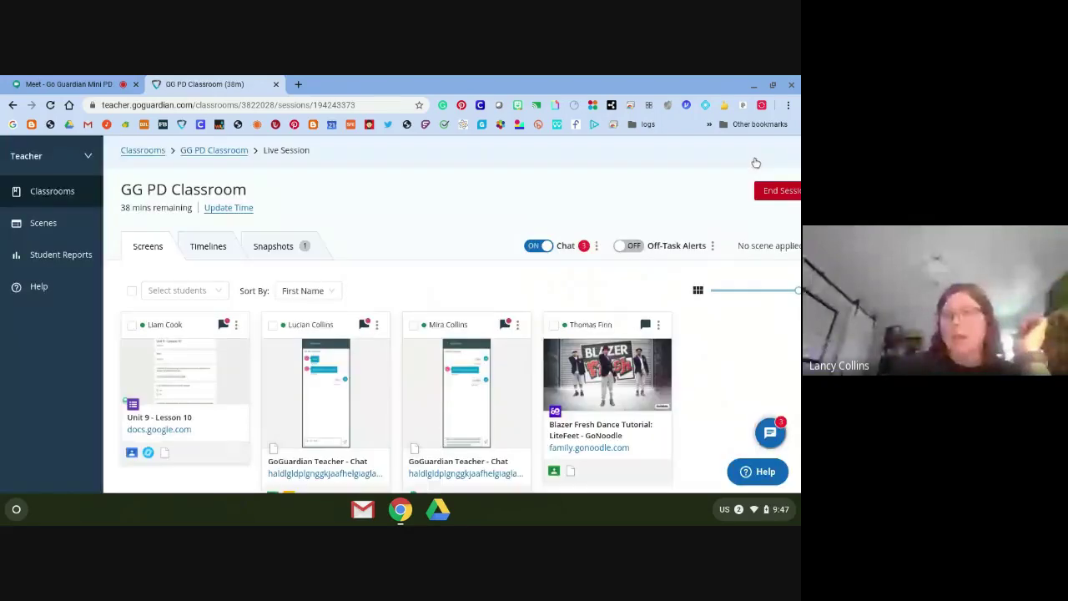
click(539, 247)
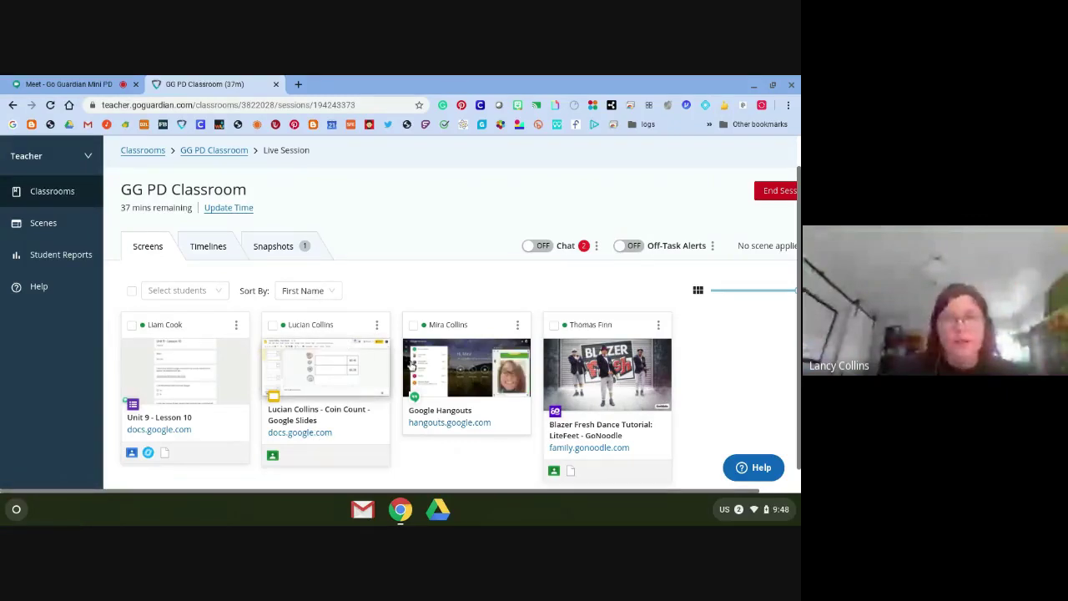
Exclude the Google Hangouts student from the session and confirm 'Yes, exclude student'
click(467, 361)
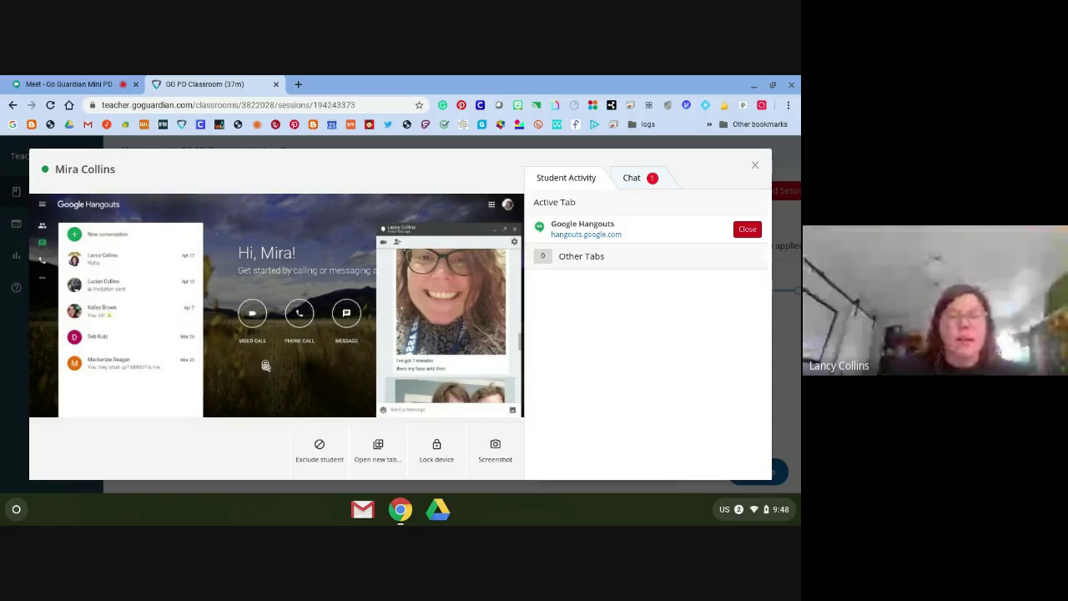
click(318, 448)
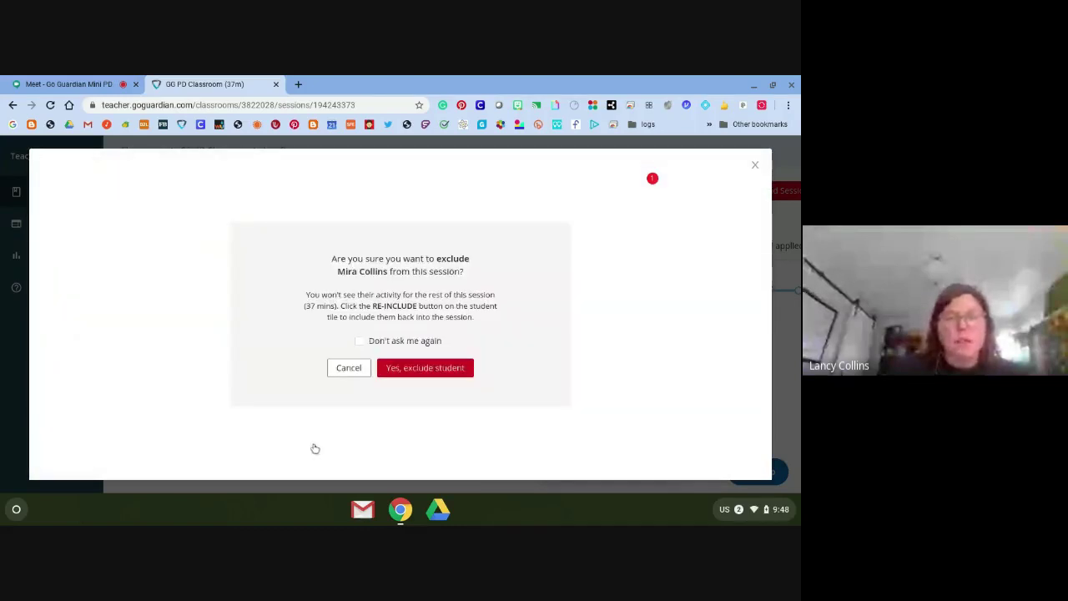
click(408, 371)
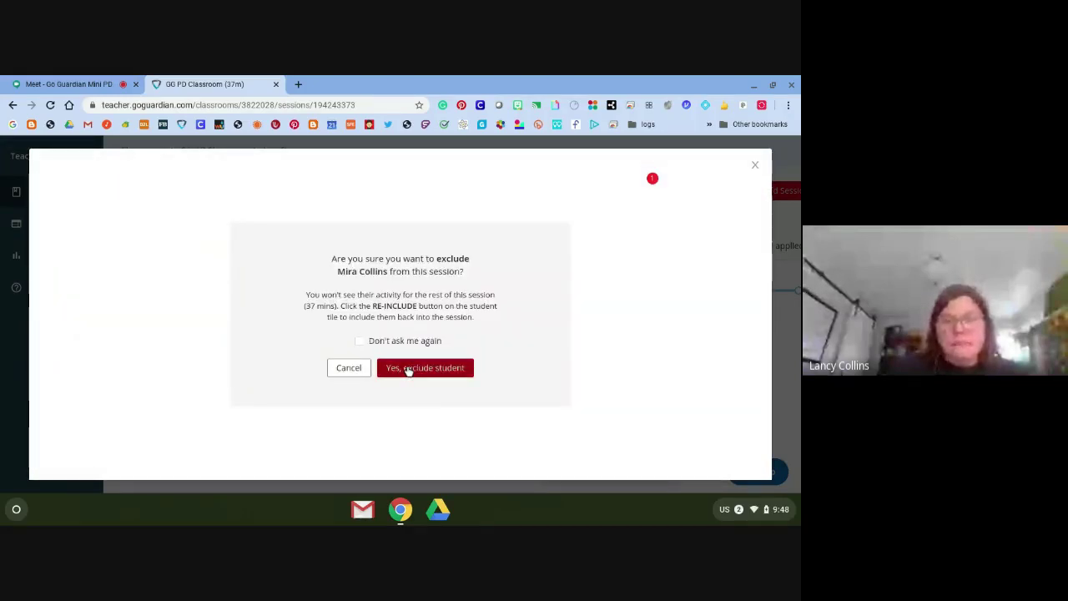
click(409, 370)
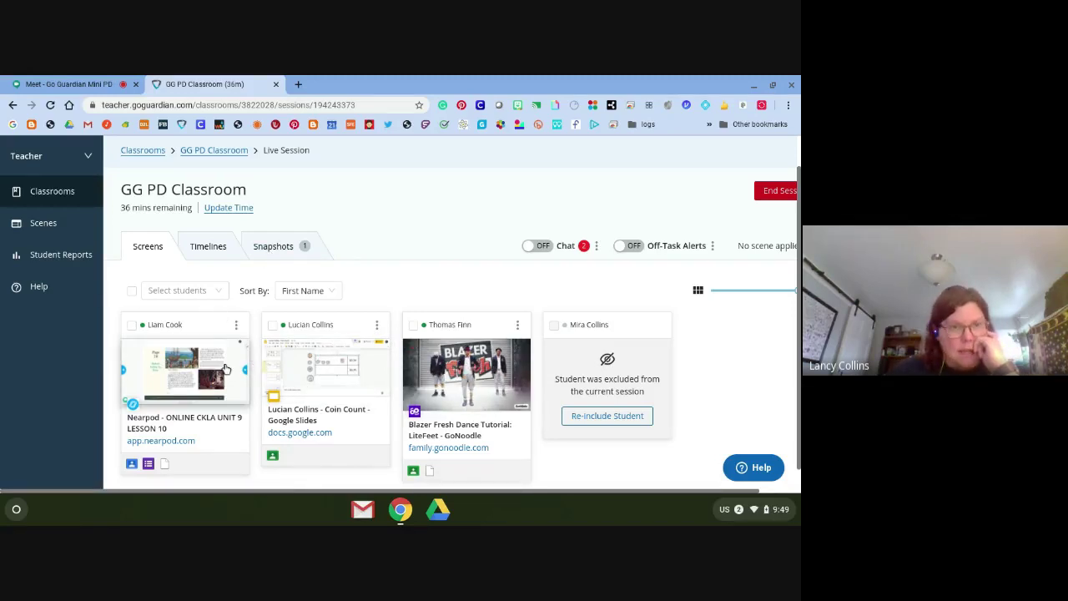
click(336, 385)
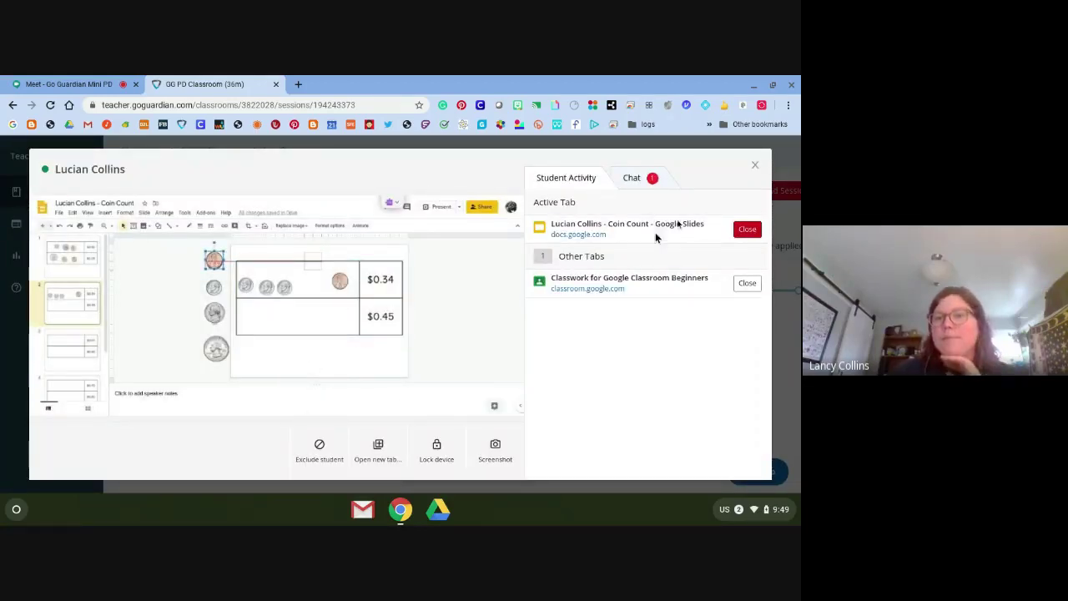
click(755, 168)
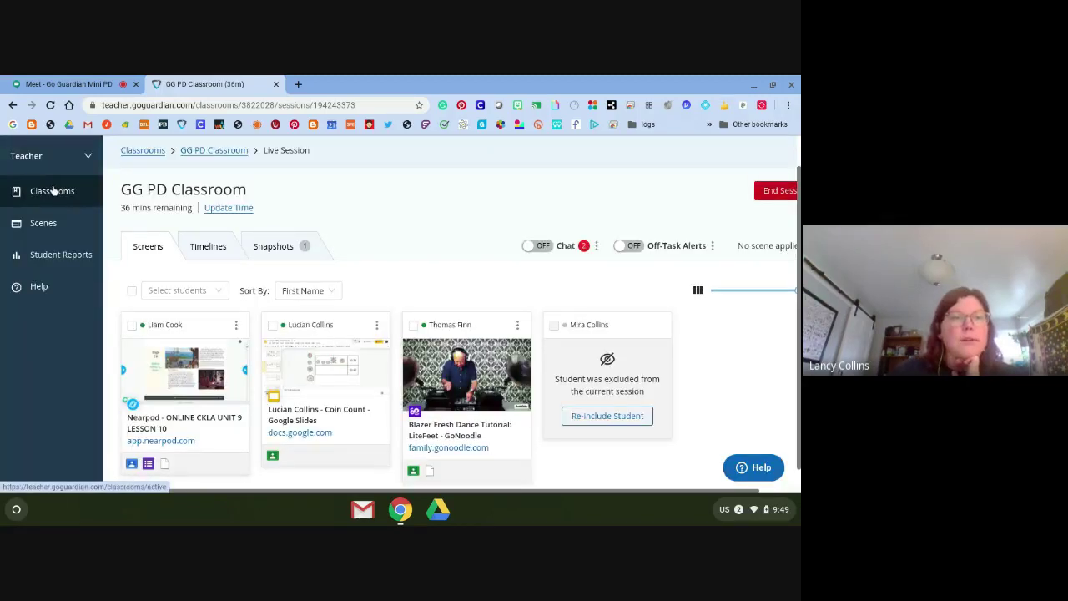
Return to the GG PD Classroom live session from Classrooms and confirm End Session
click(53, 191)
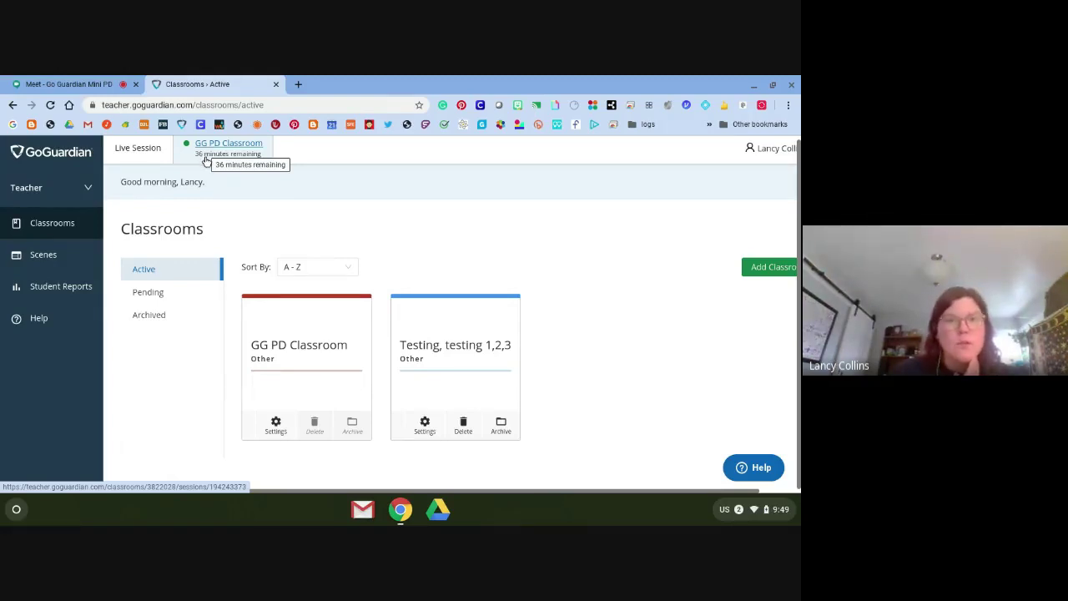
click(207, 160)
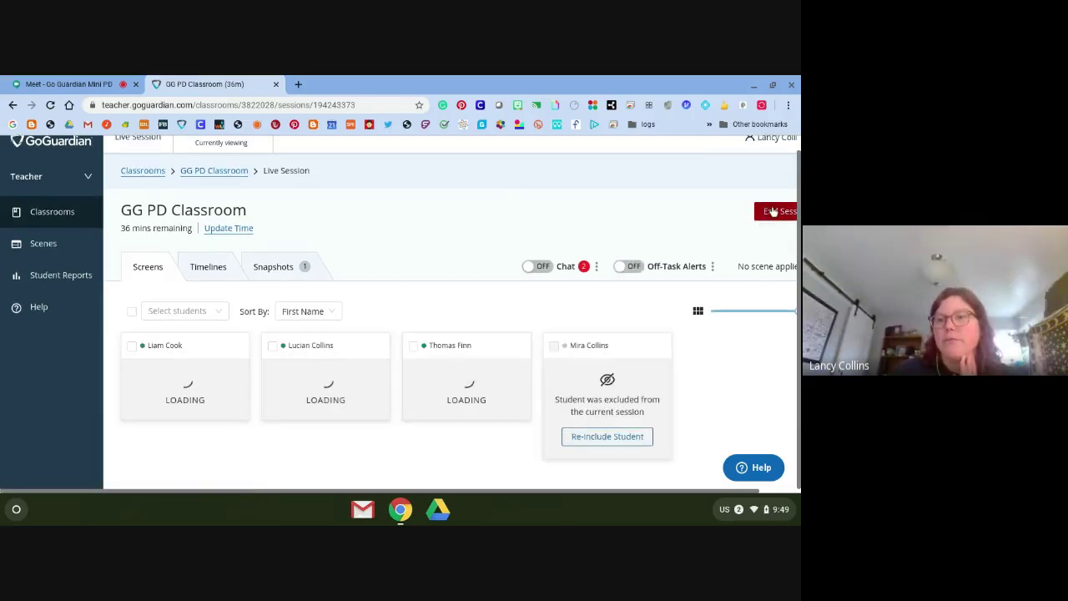
click(773, 212)
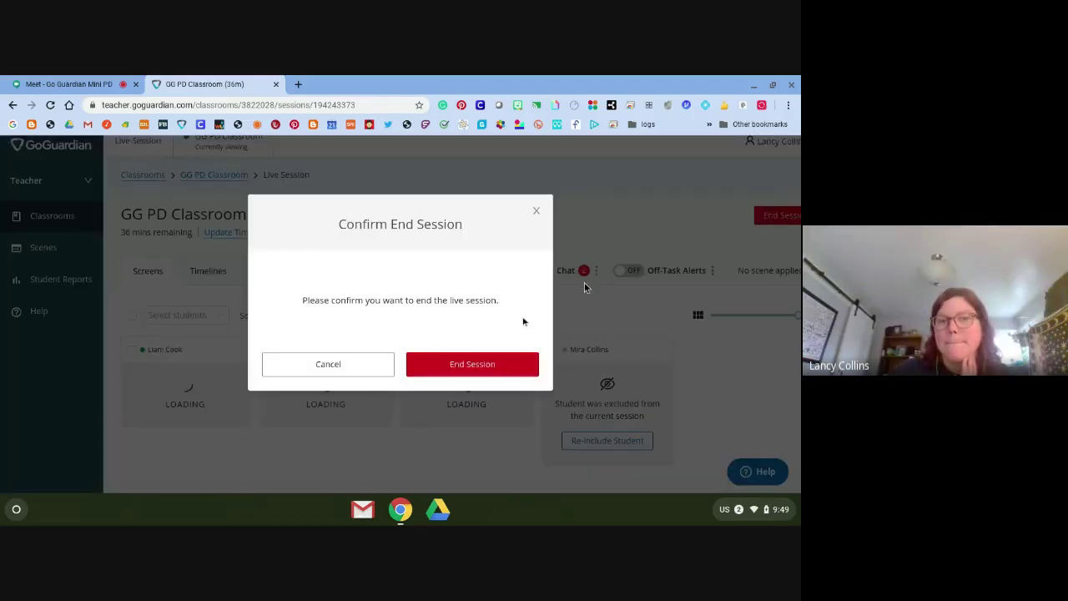
click(456, 364)
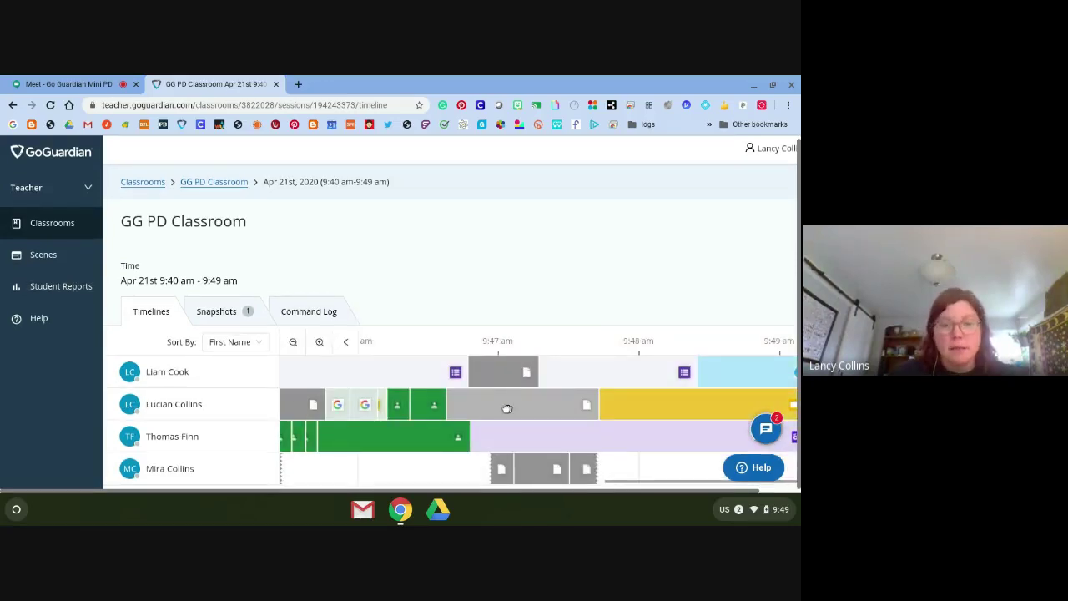
Scroll the finished session's timeline back to earlier minutes, then go to Student Reports
drag(431, 410, 412, 428)
scroll(412, 428, left, 6)
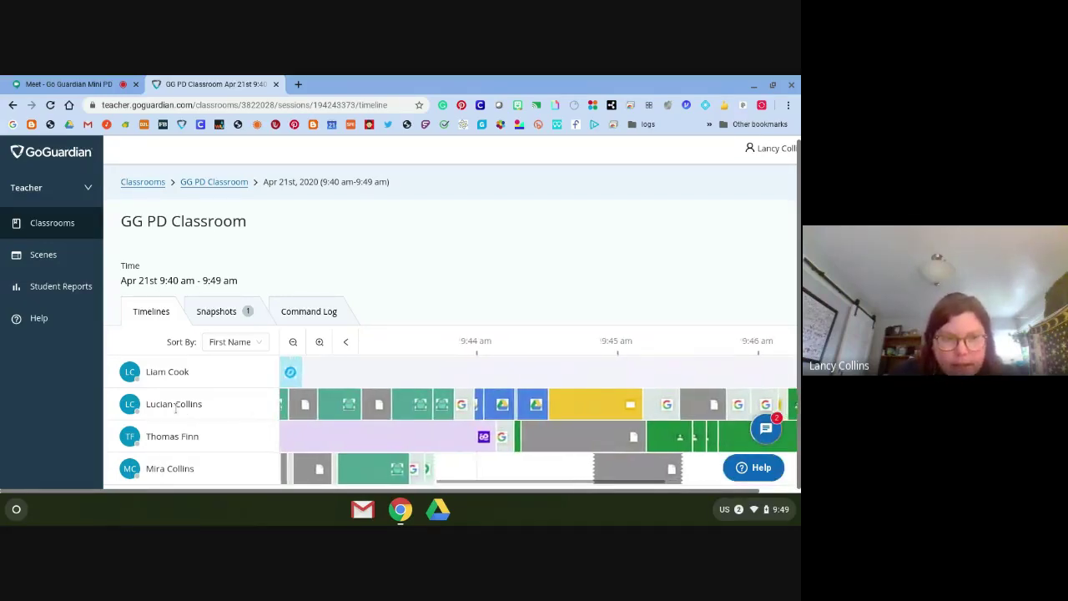
click(44, 288)
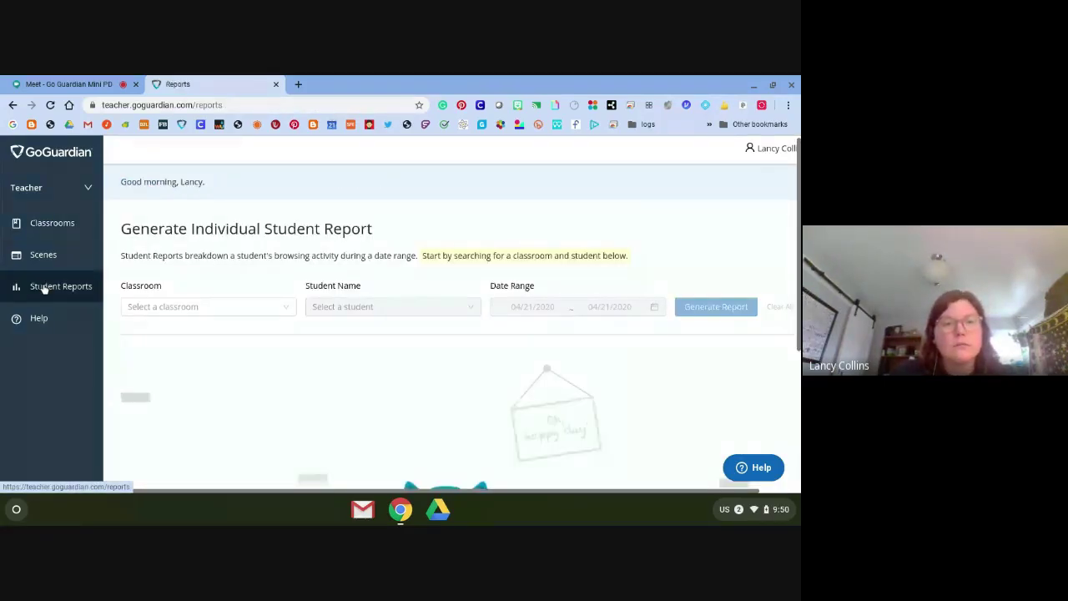
Generate a report for one GG PD Classroom student for 04/21/2020
click(159, 306)
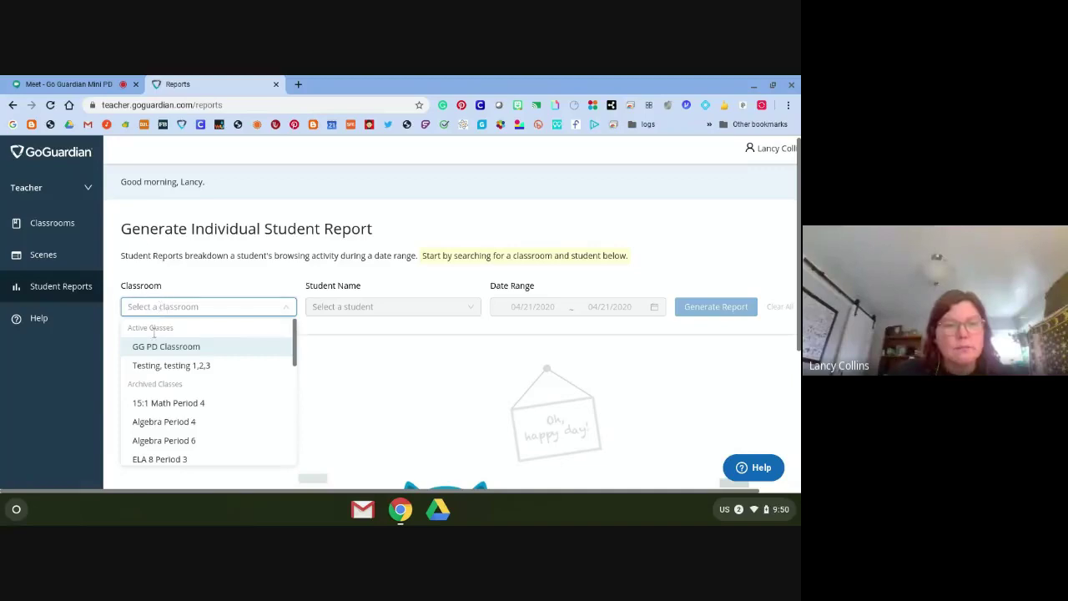
click(152, 345)
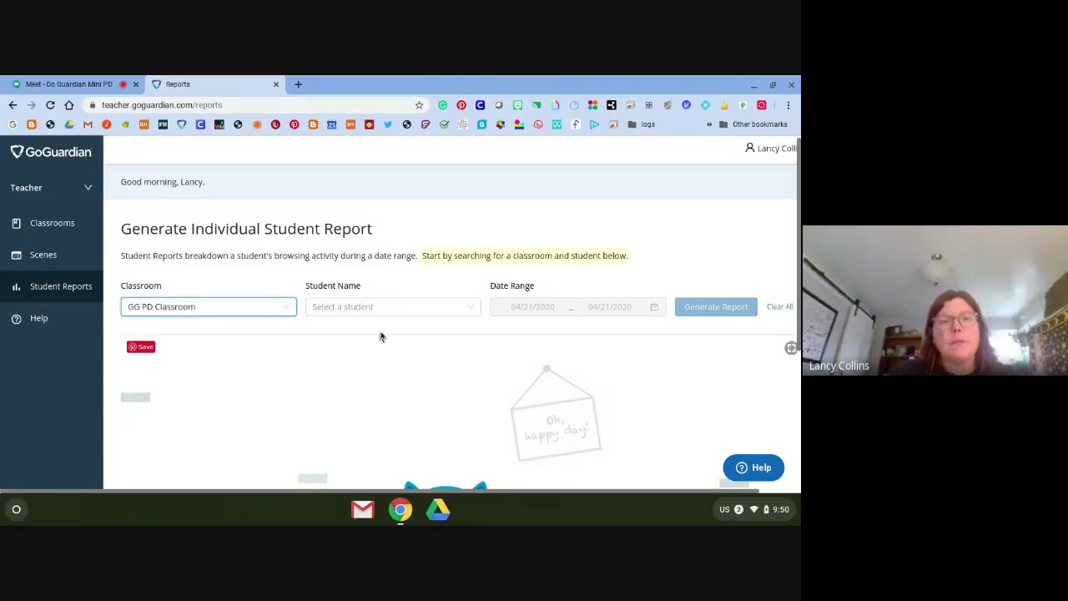
click(374, 305)
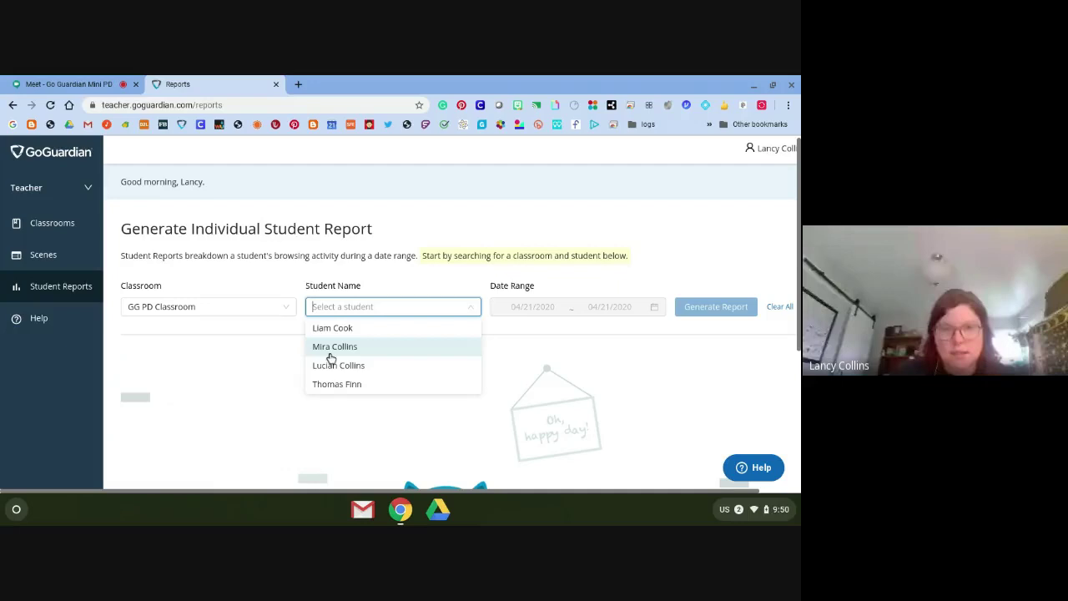
click(334, 365)
click(710, 306)
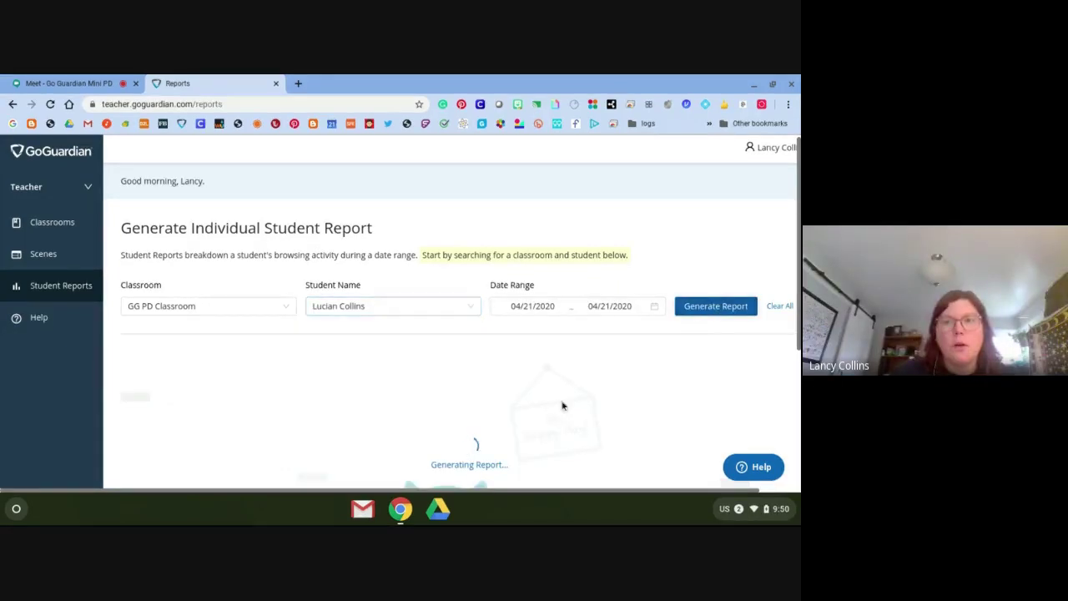
Scroll through the report's top websites, documents and searches charts
scroll(563, 403, down, 2)
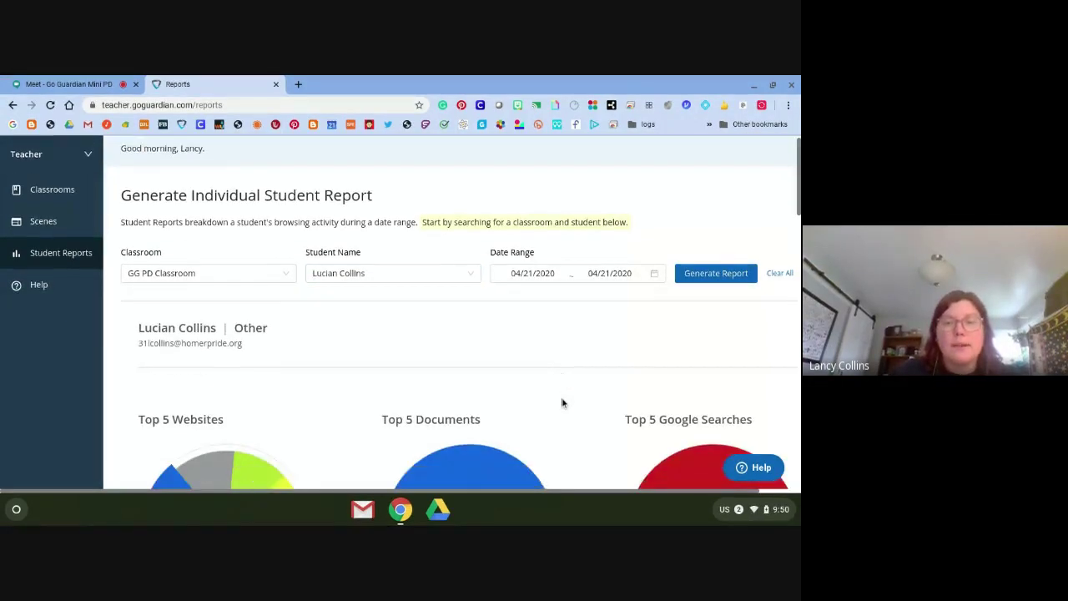
scroll(563, 403, down, 2)
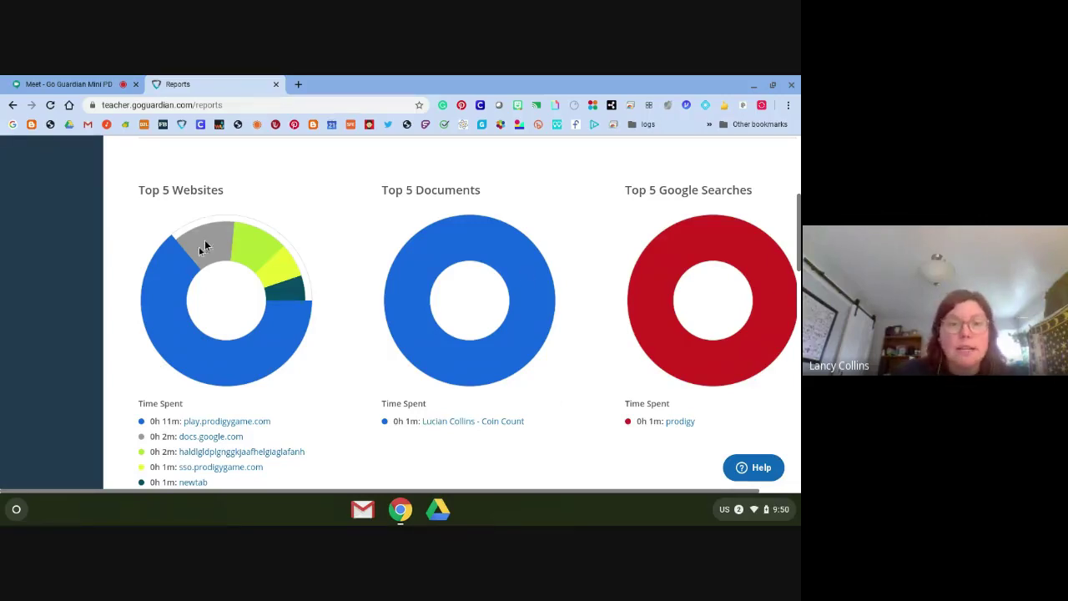
scroll(285, 423, down, 1)
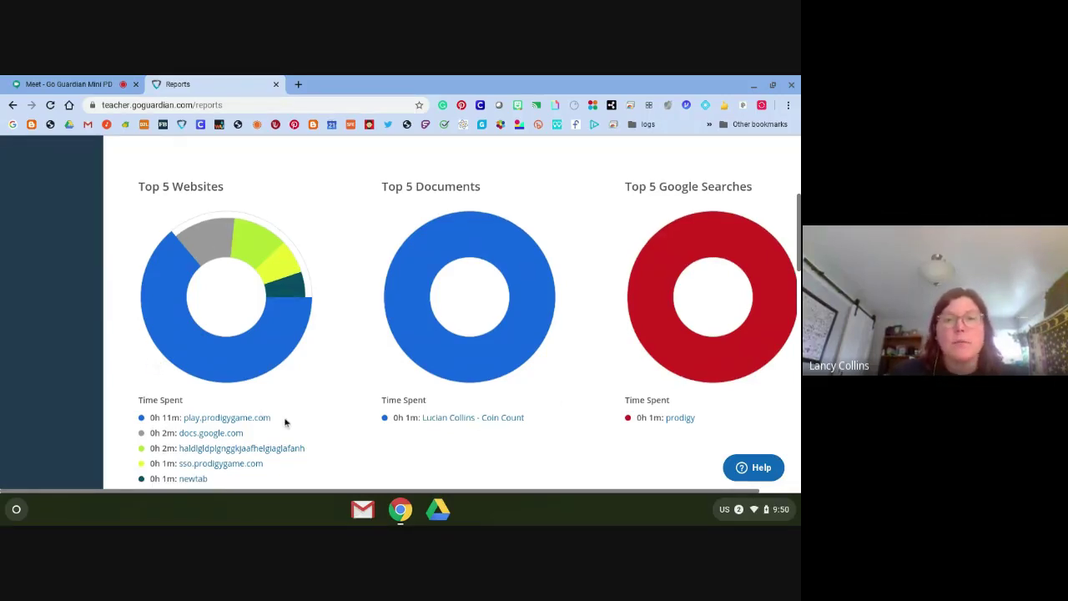
scroll(285, 422, down, 1)
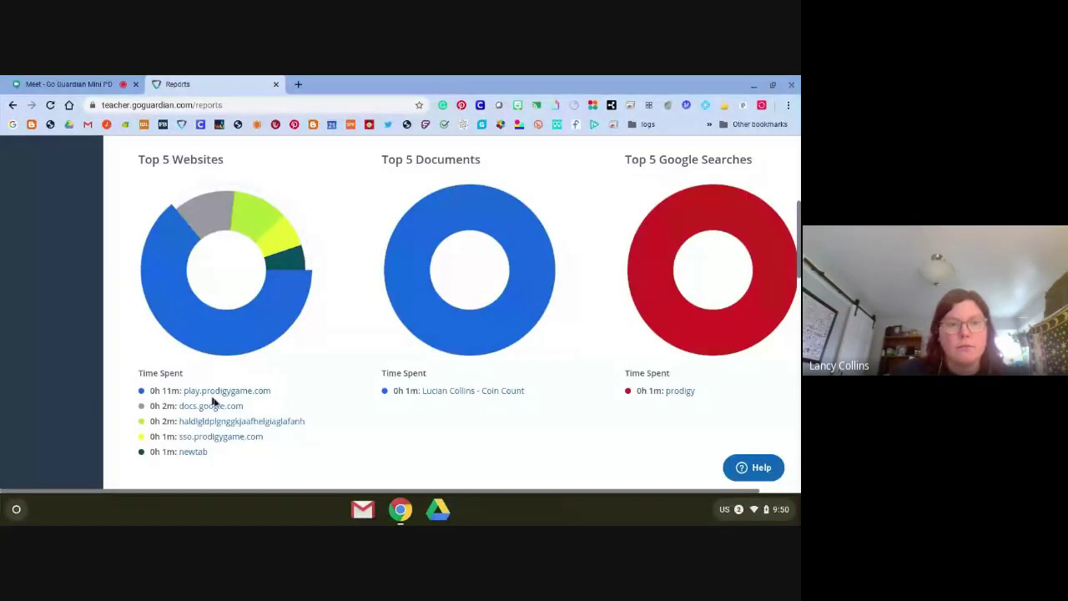
scroll(220, 410, up, 3)
scroll(223, 410, down, 2)
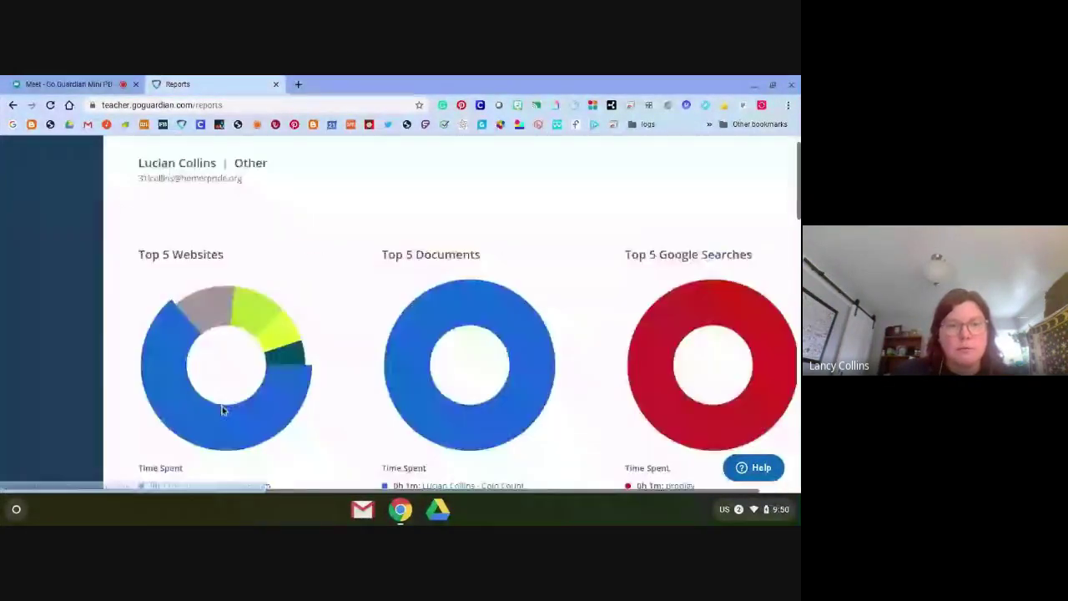
scroll(223, 410, down, 3)
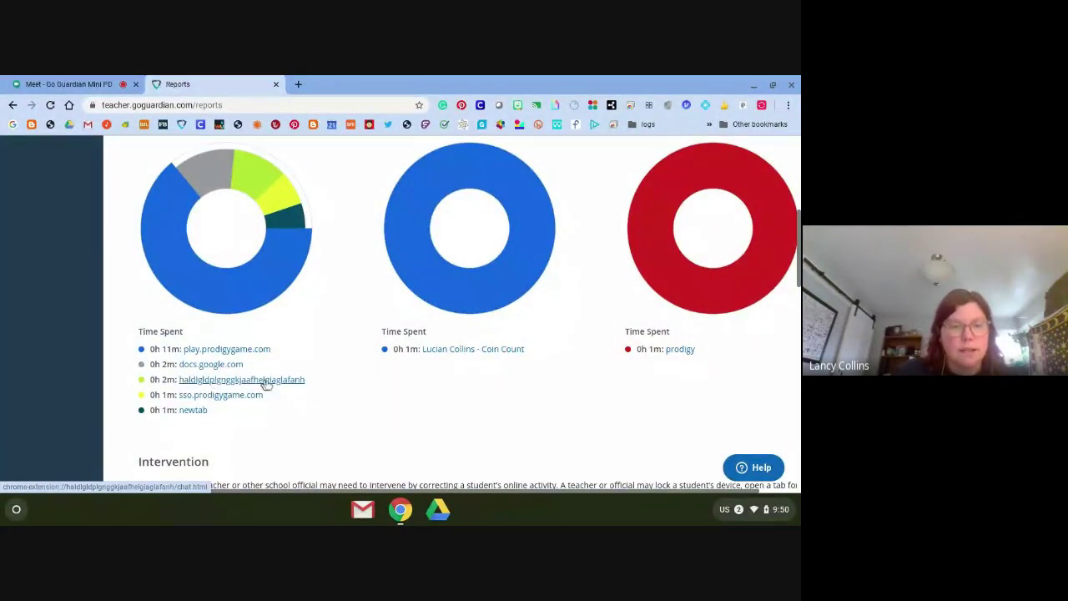
scroll(386, 460, down, 2)
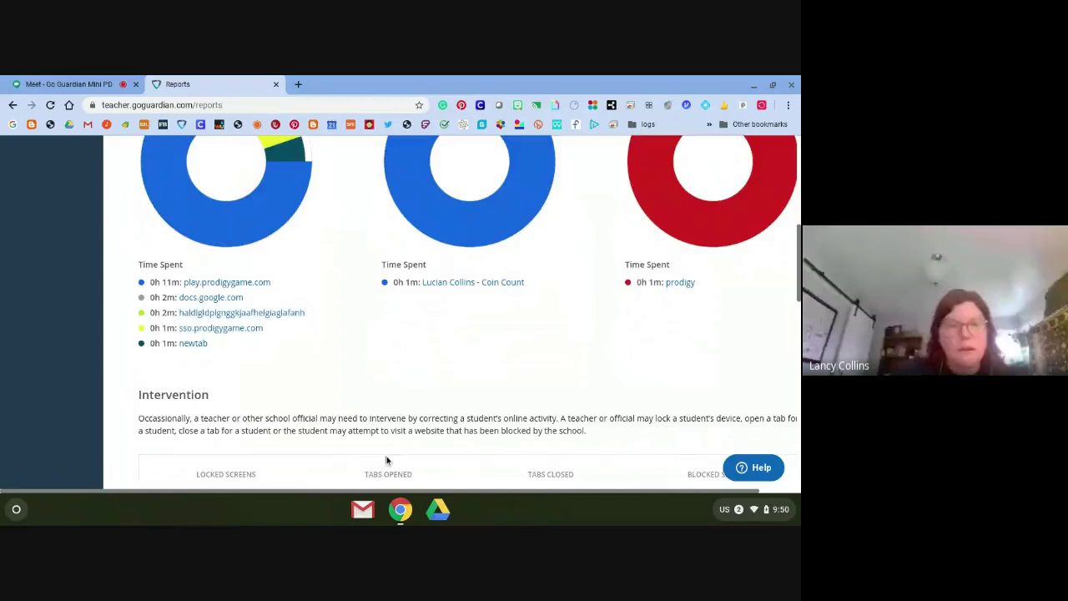
scroll(386, 460, down, 2)
scroll(226, 374, up, 3)
scroll(225, 373, up, 5)
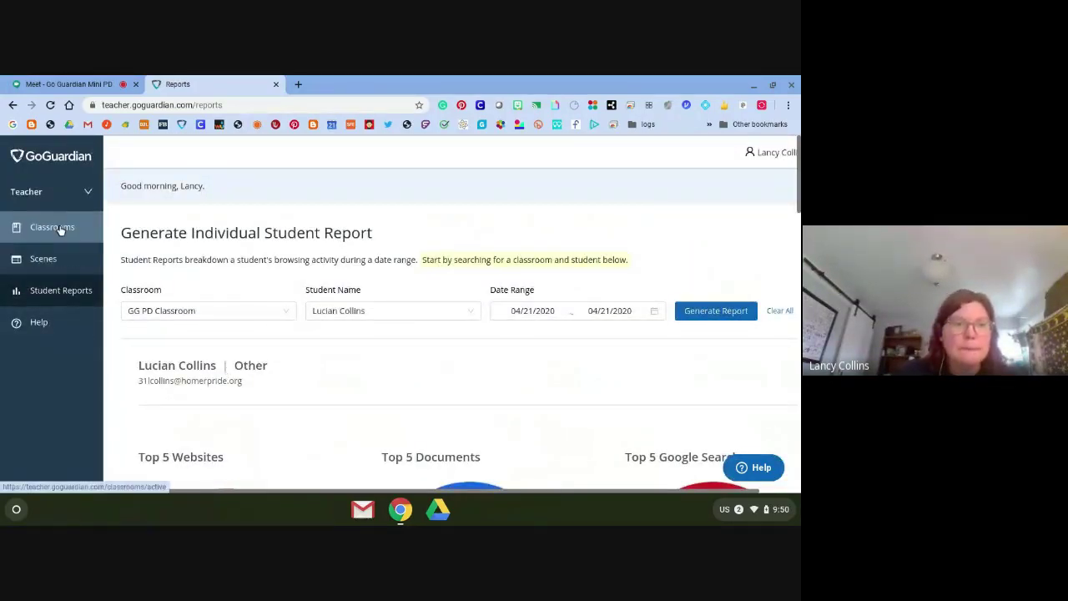
Review the Thu, Nov 7th session timeline of Testing, testing 1,2,3, then go to its student roster
click(61, 230)
click(437, 353)
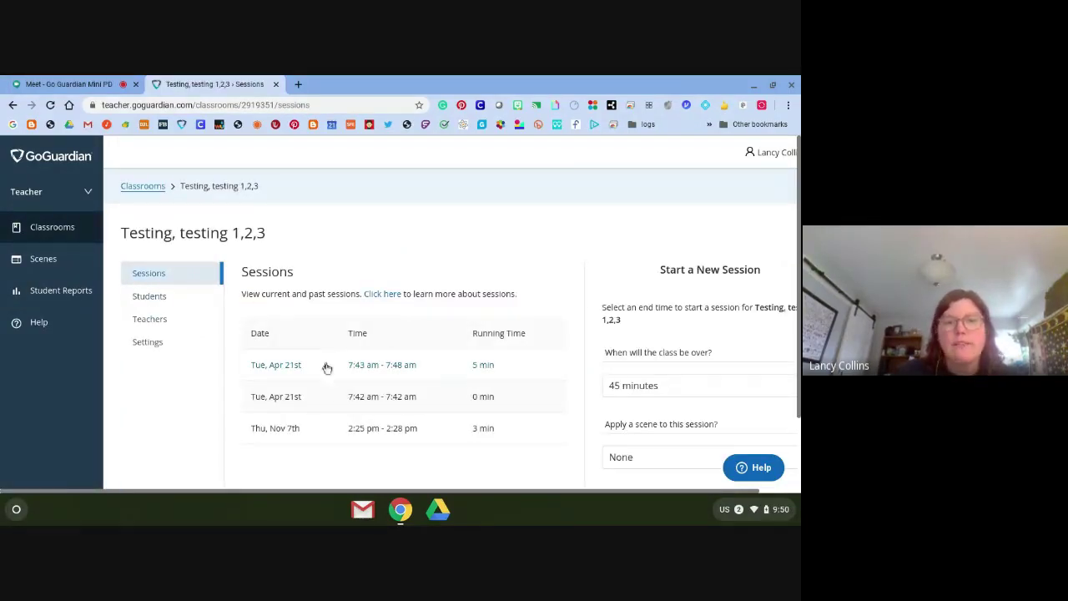
click(300, 435)
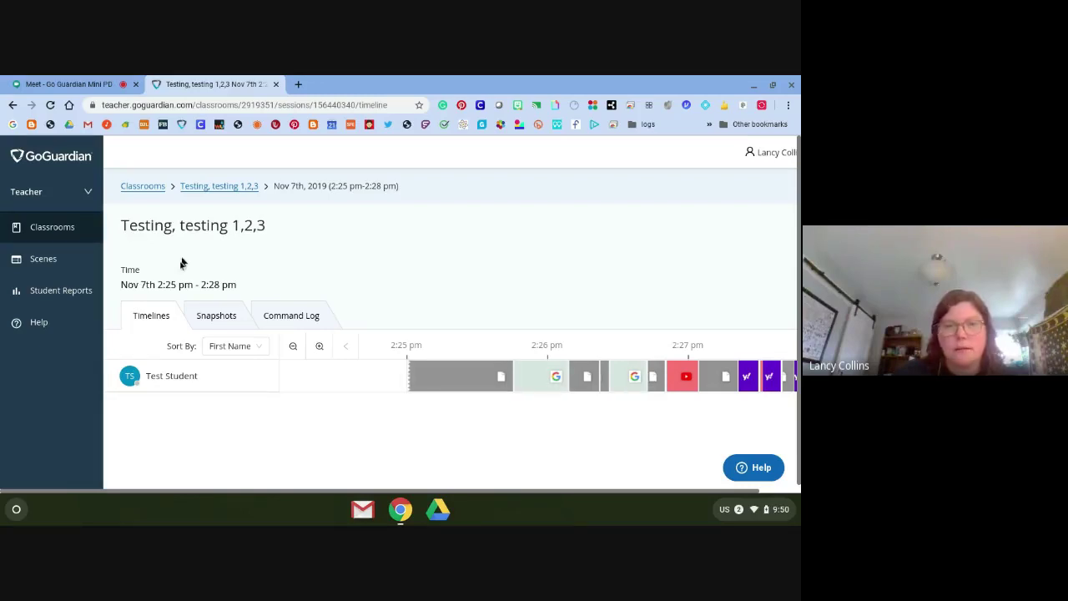
click(227, 191)
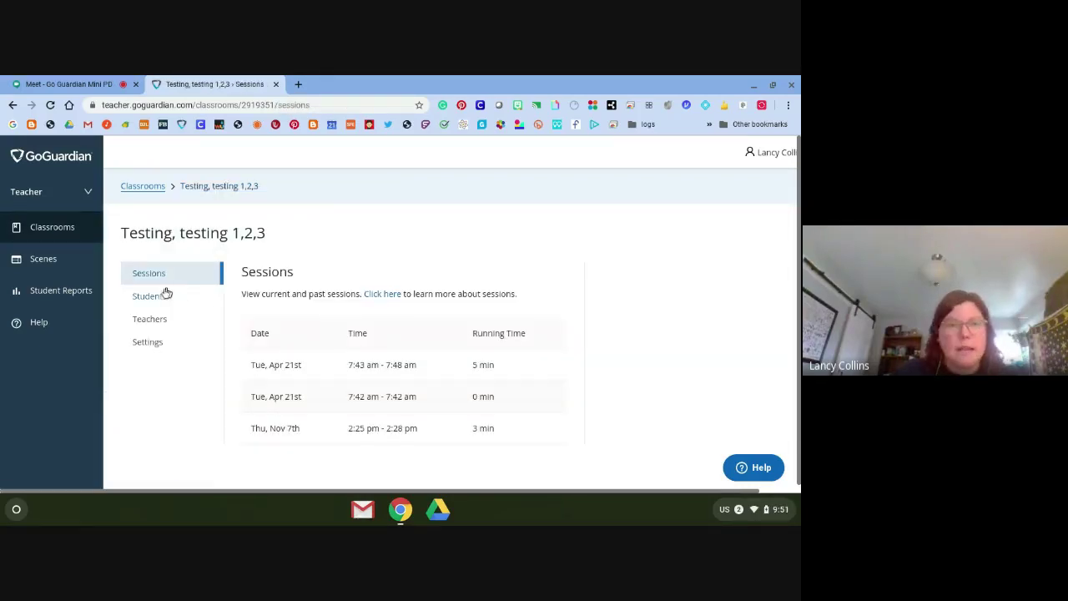
click(162, 296)
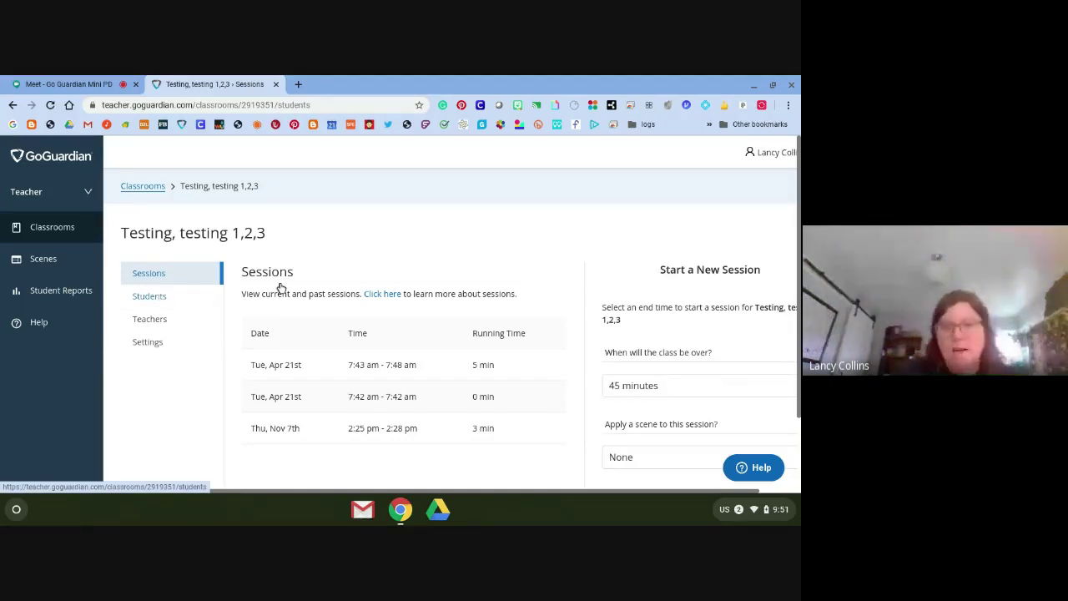
Add a student by their school e-mail address, bringing Active Students to 2
click(501, 326)
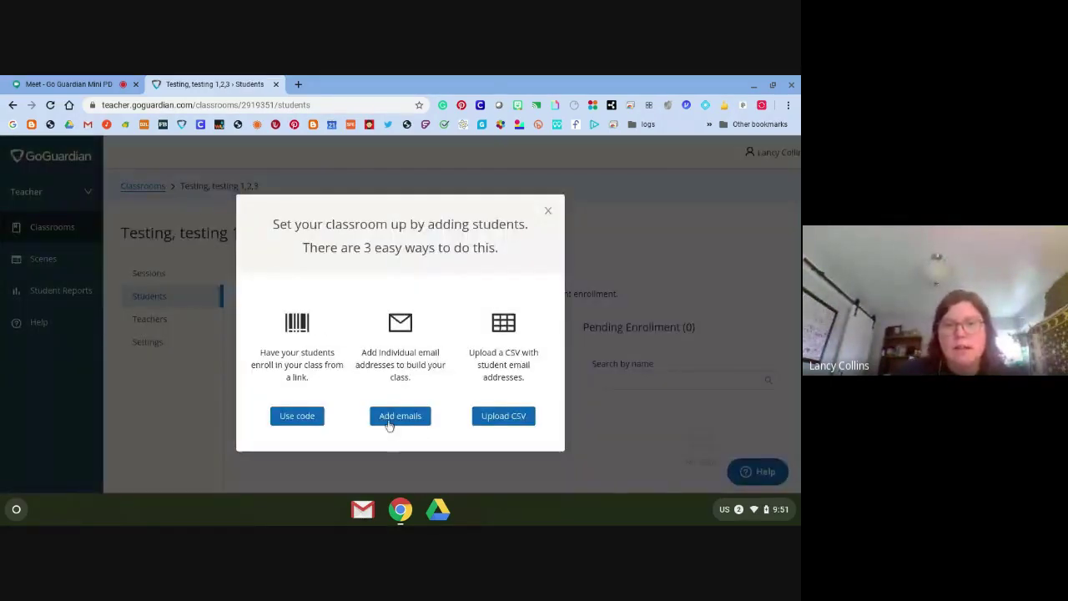
click(391, 417)
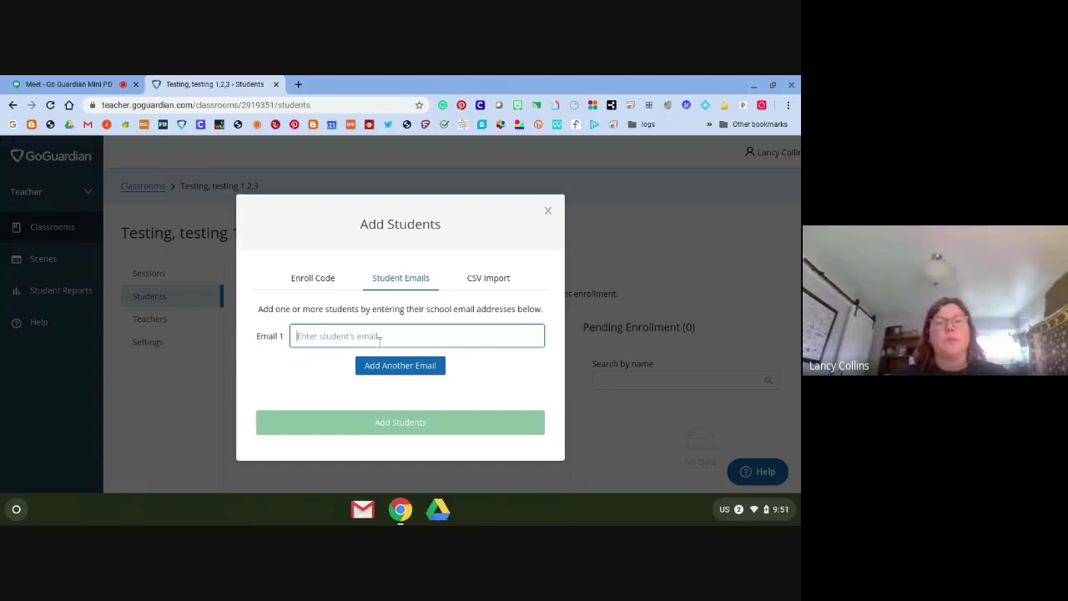
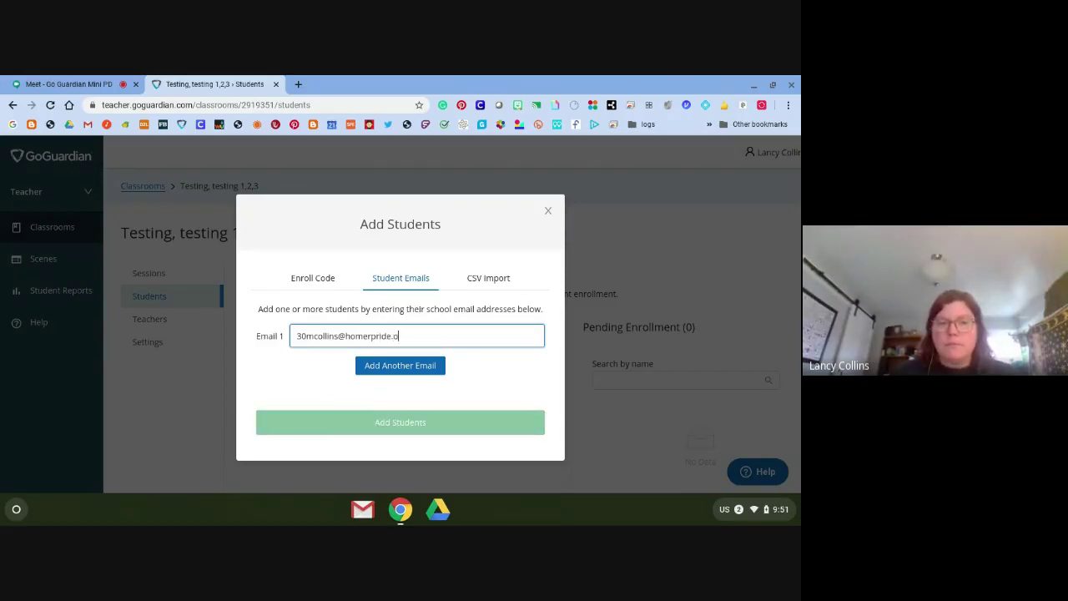
click(399, 429)
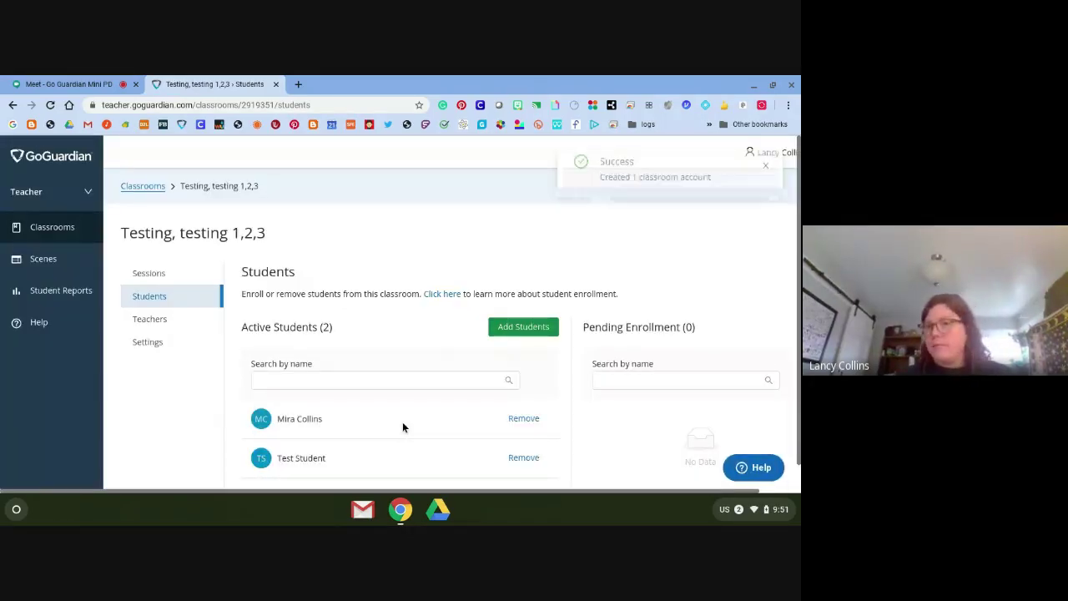
click(138, 274)
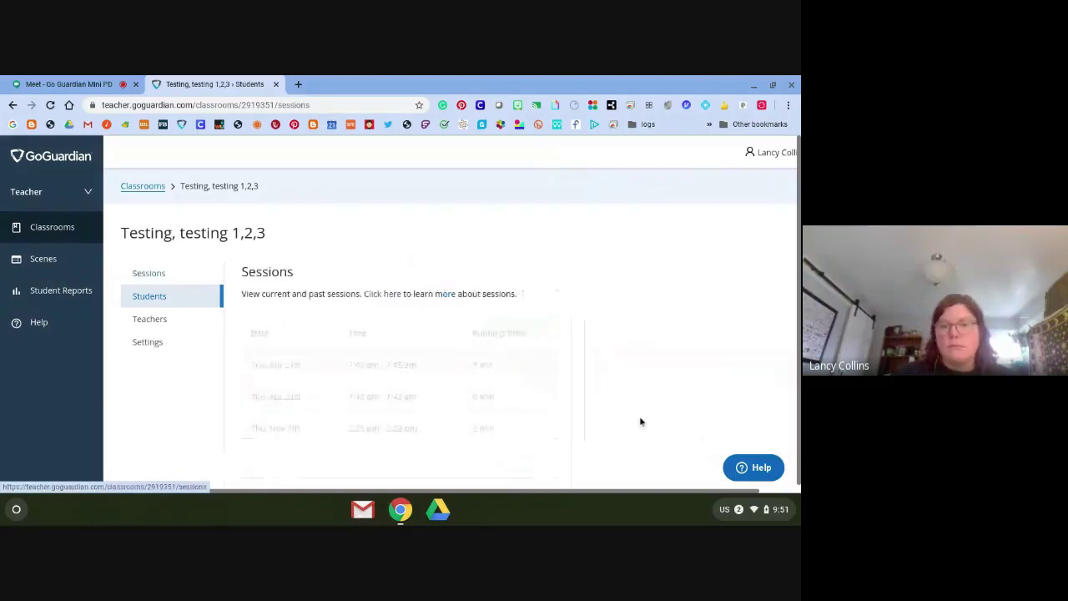
click(150, 297)
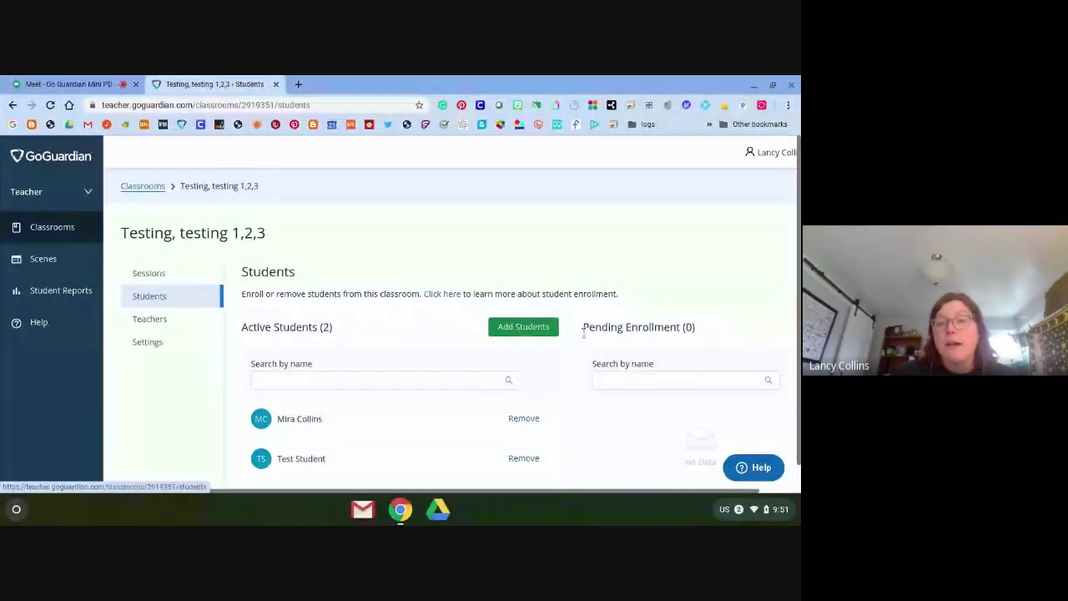
drag(584, 332, 688, 369)
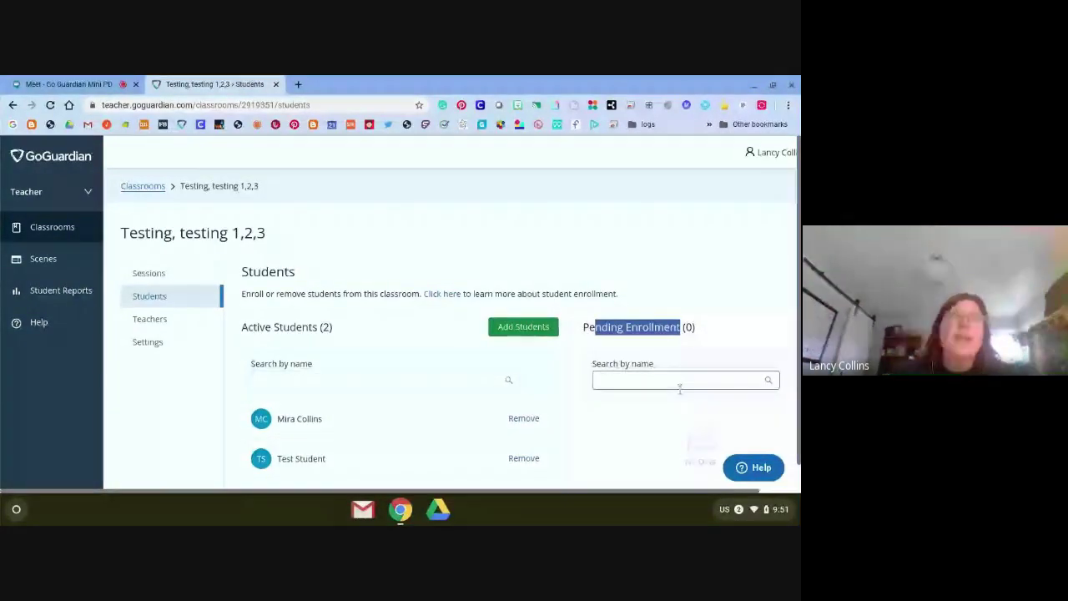
scroll(689, 400, down, 1)
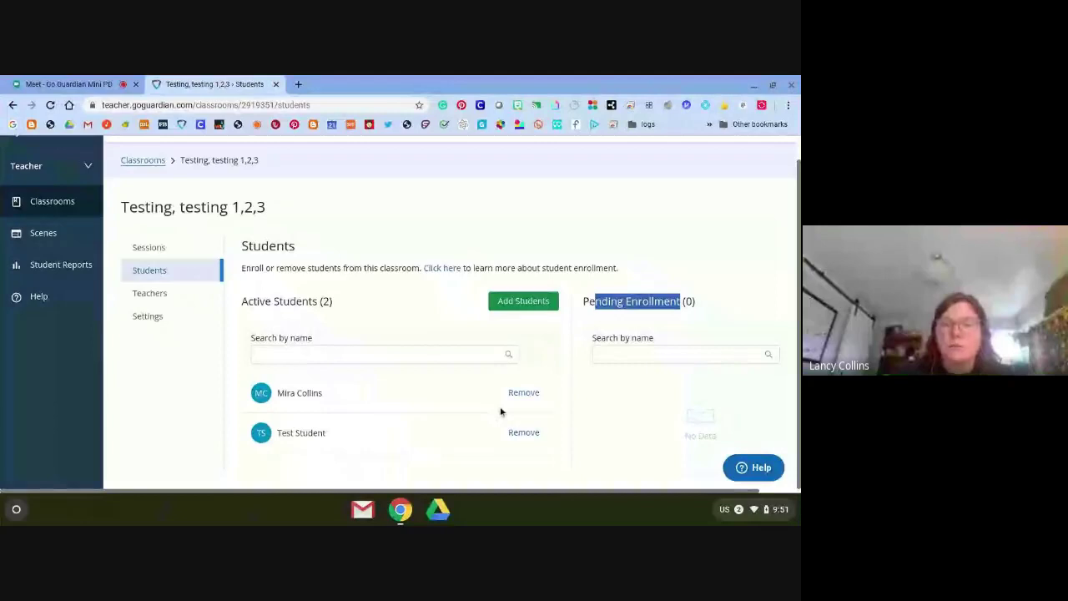
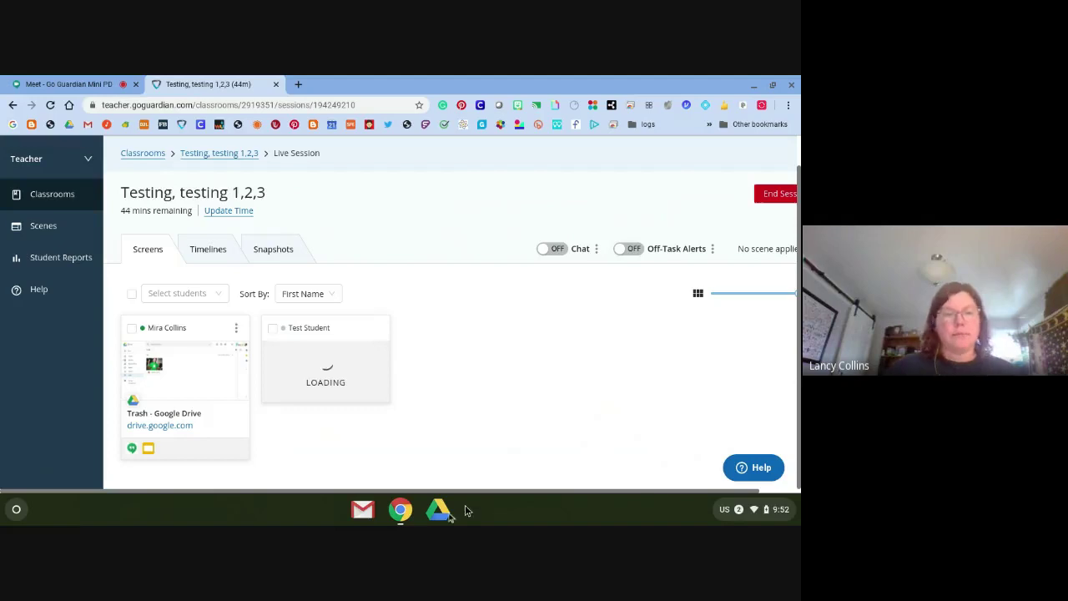
Open maps.google.com in a new tab on the student's device and close their Hangouts tab
click(172, 381)
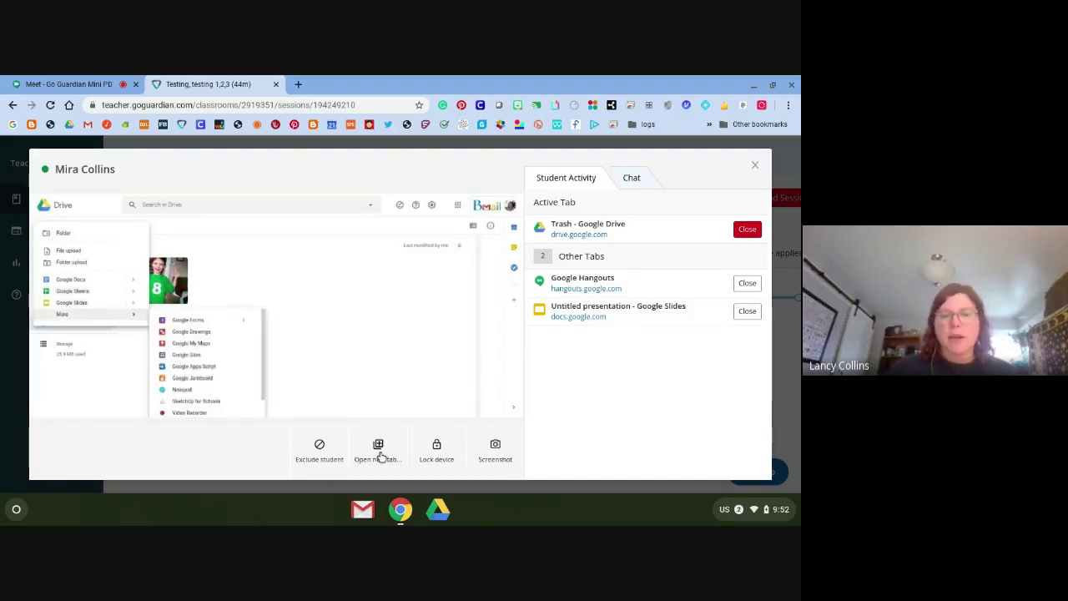
click(379, 455)
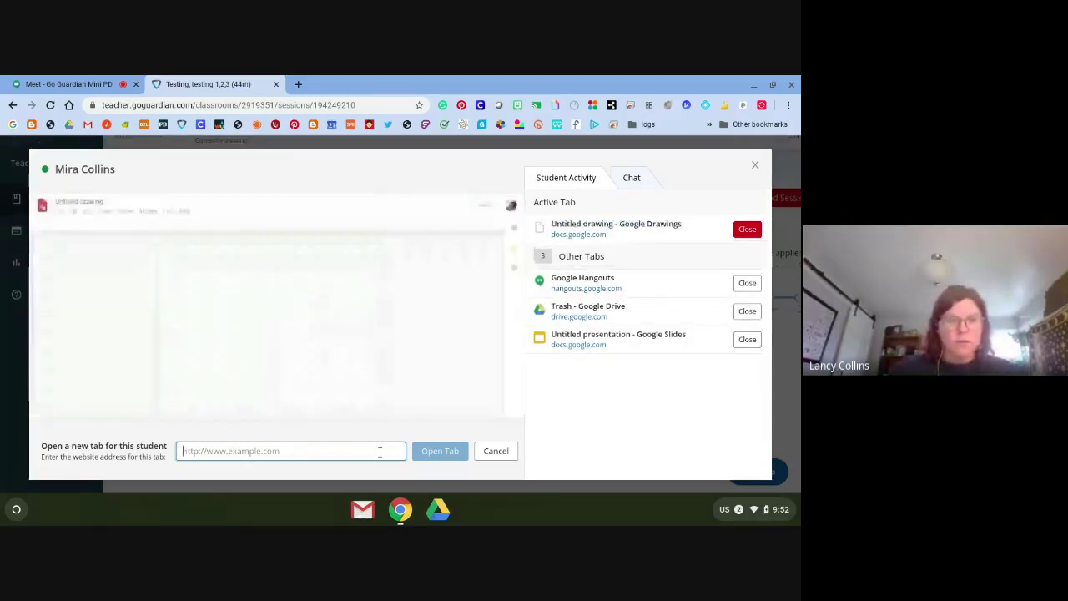
text(maps.google.com)
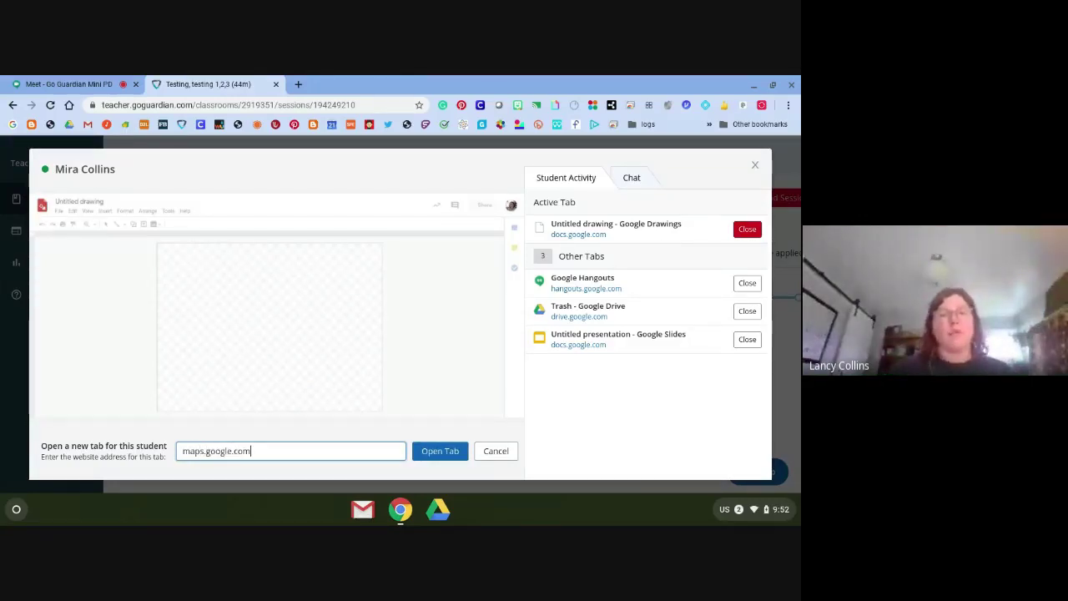
click(436, 453)
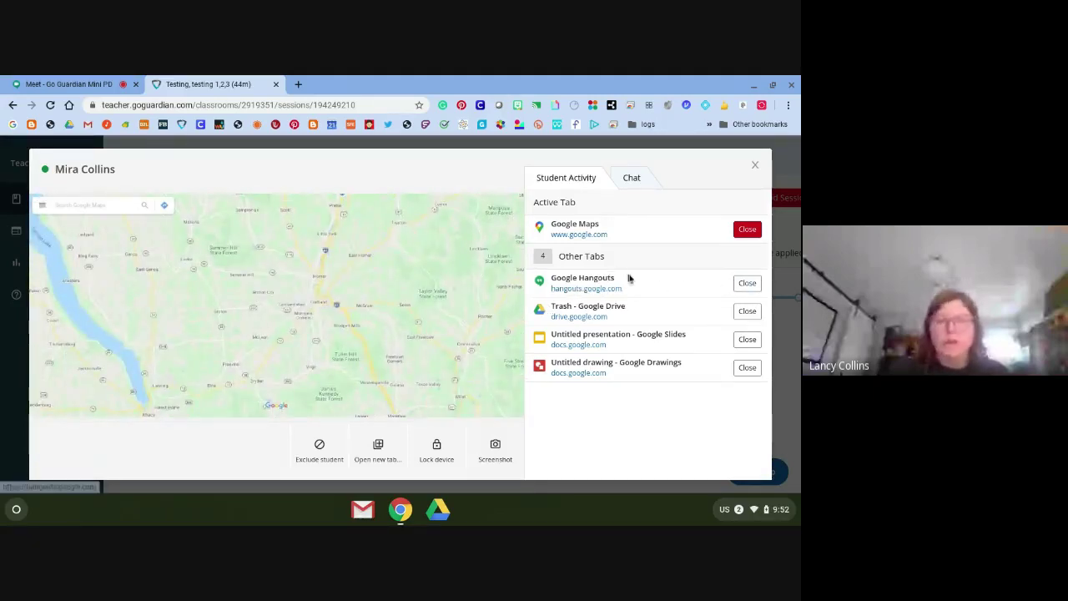
click(748, 282)
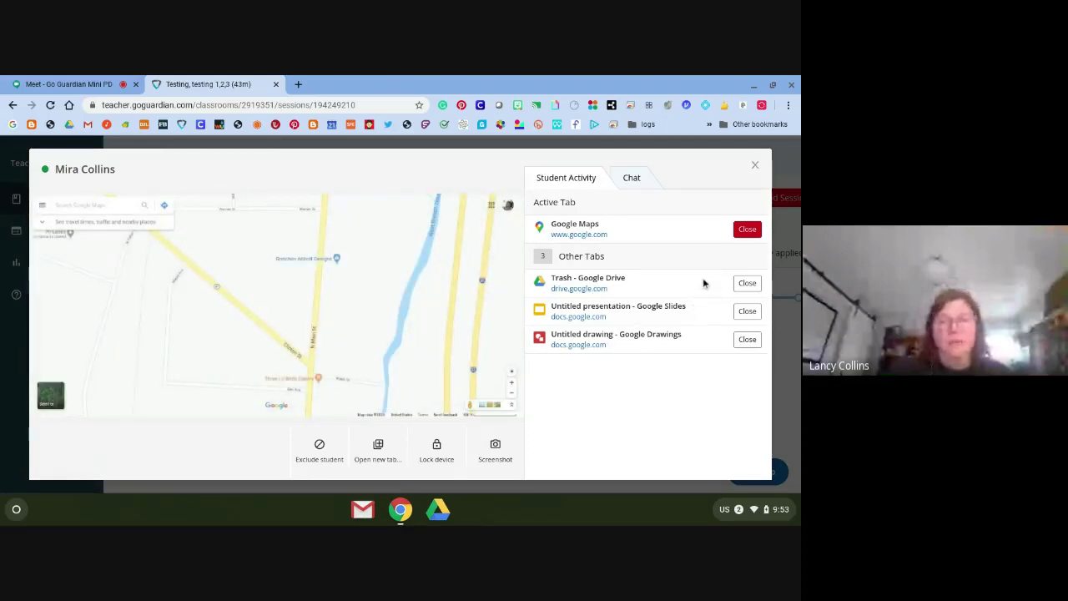
click(756, 166)
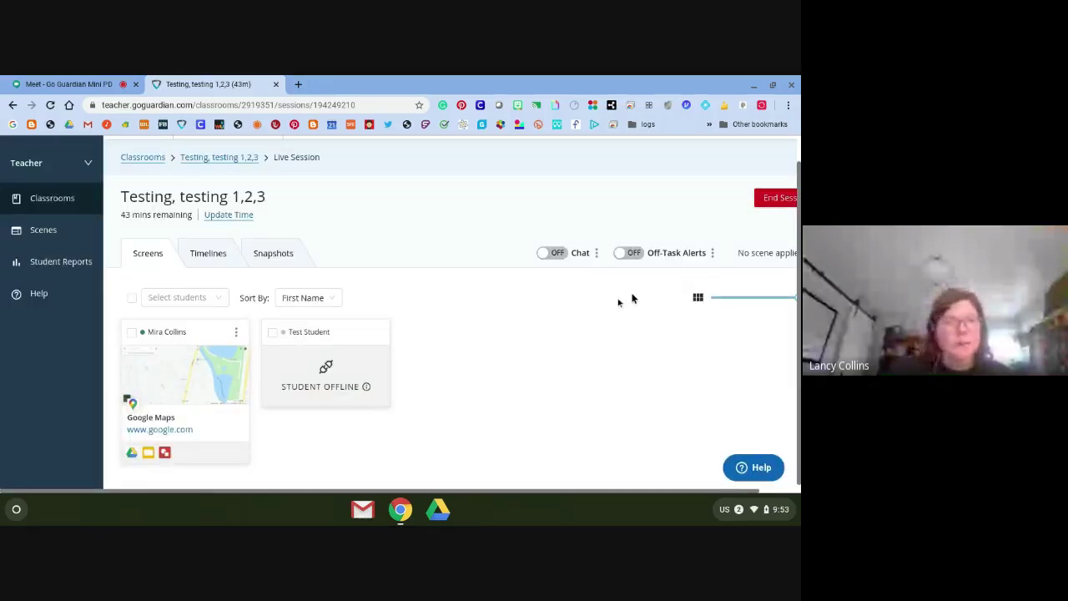
Start a new scene from the Scenes page and dismiss the Quick Lists tip
click(52, 238)
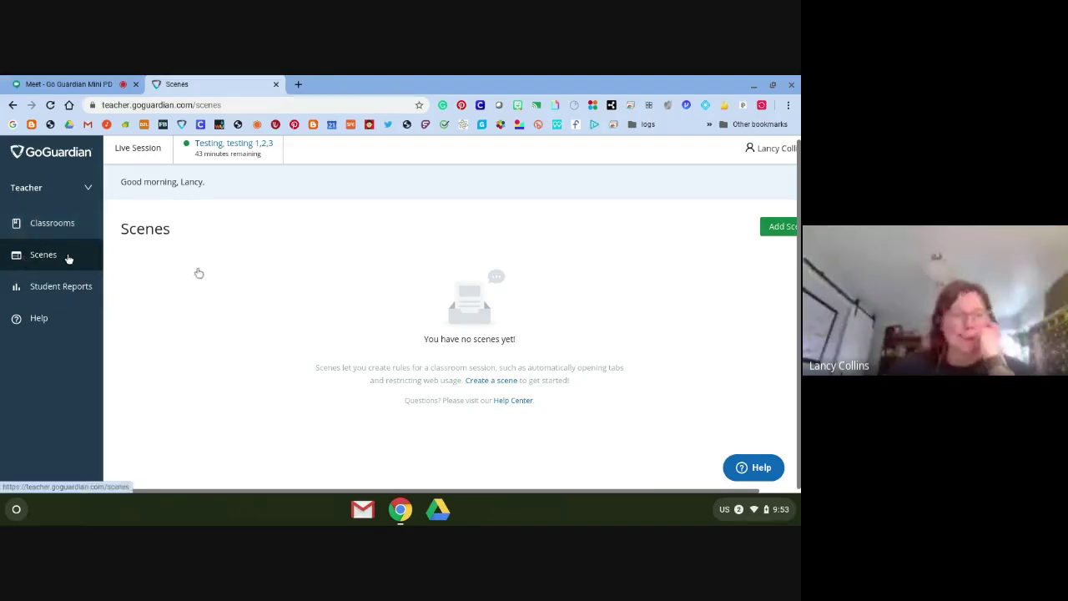
click(767, 236)
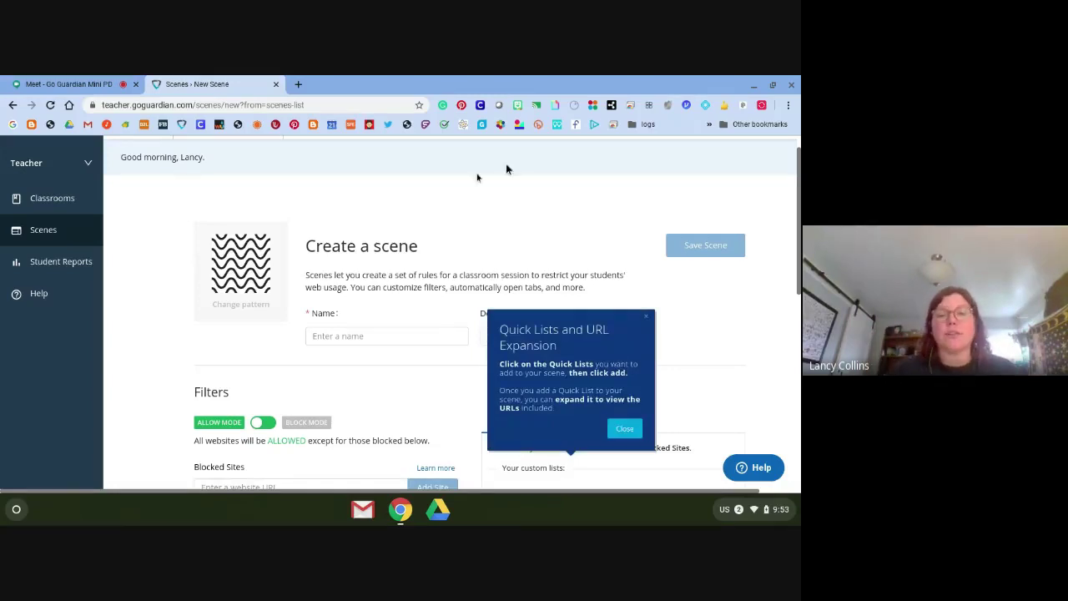
scroll(706, 304, down, 1)
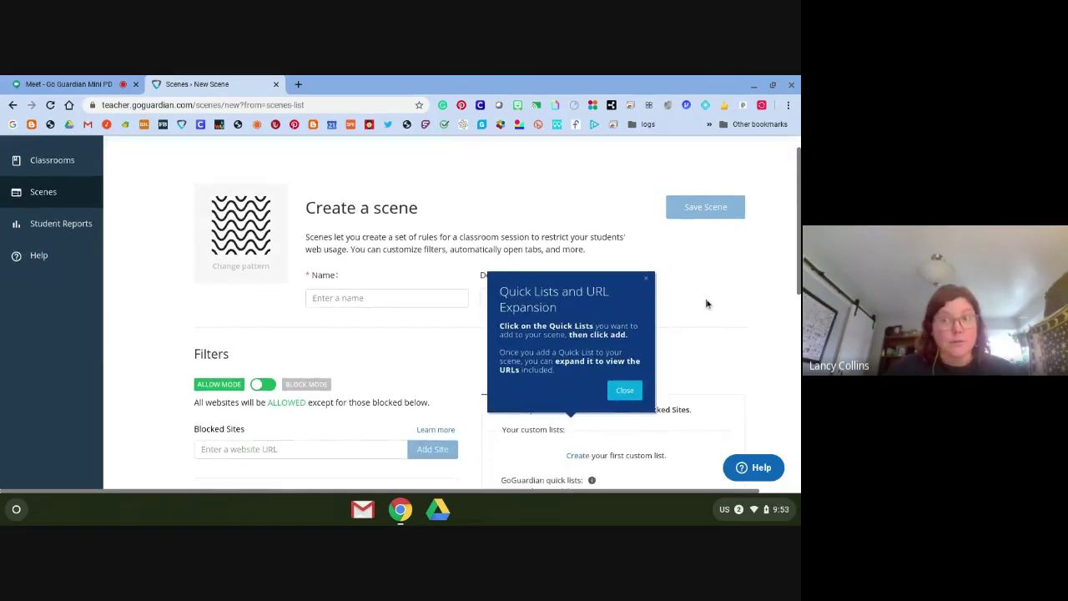
scroll(706, 304, down, 1)
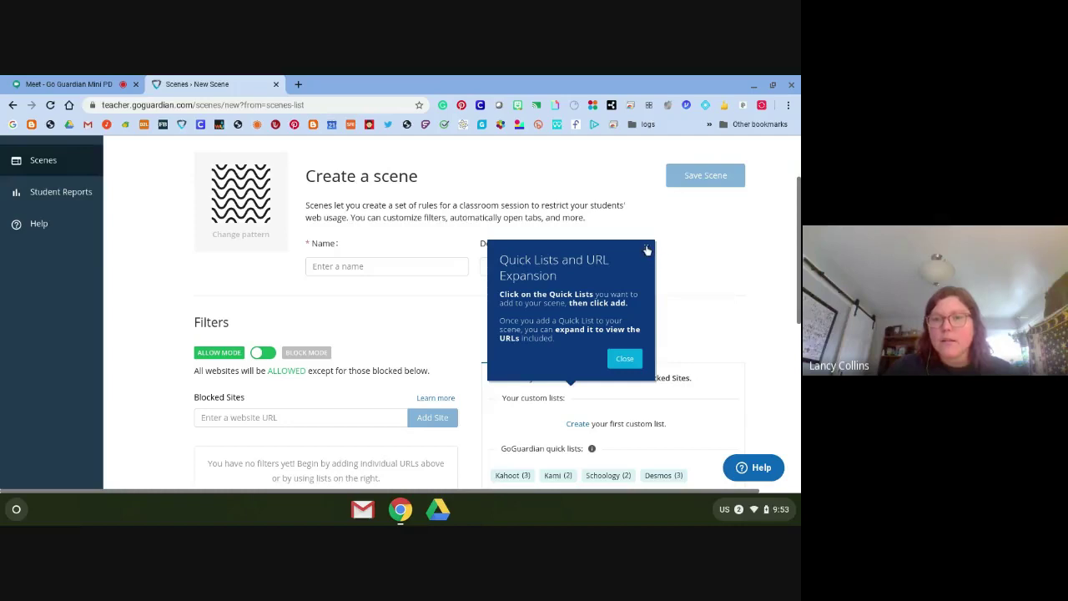
click(345, 297)
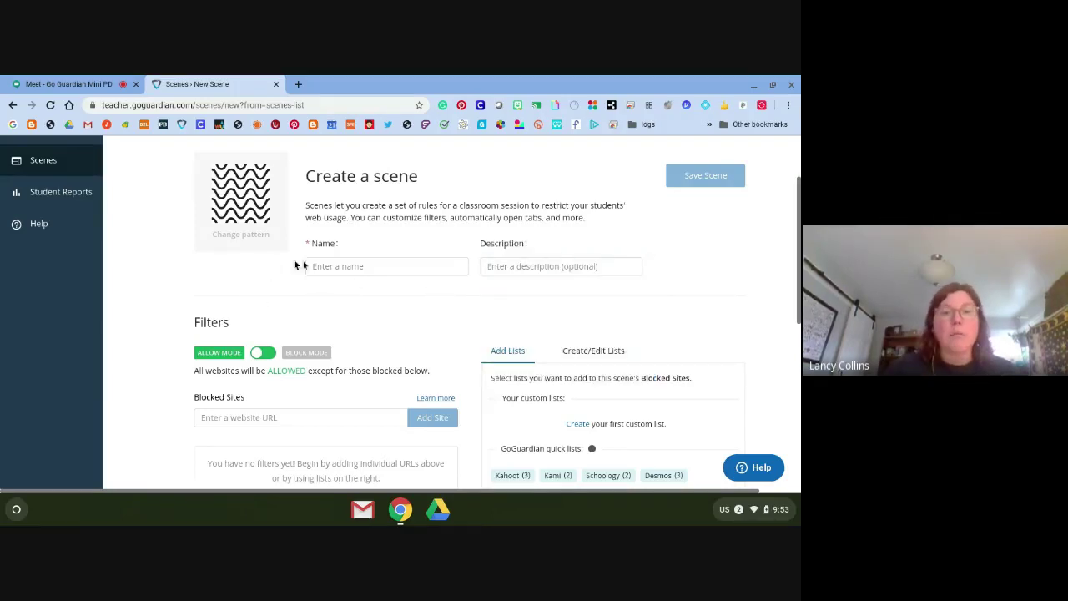
Name the scene 'Example Scene' with description 'Google Slides online'
click(365, 265)
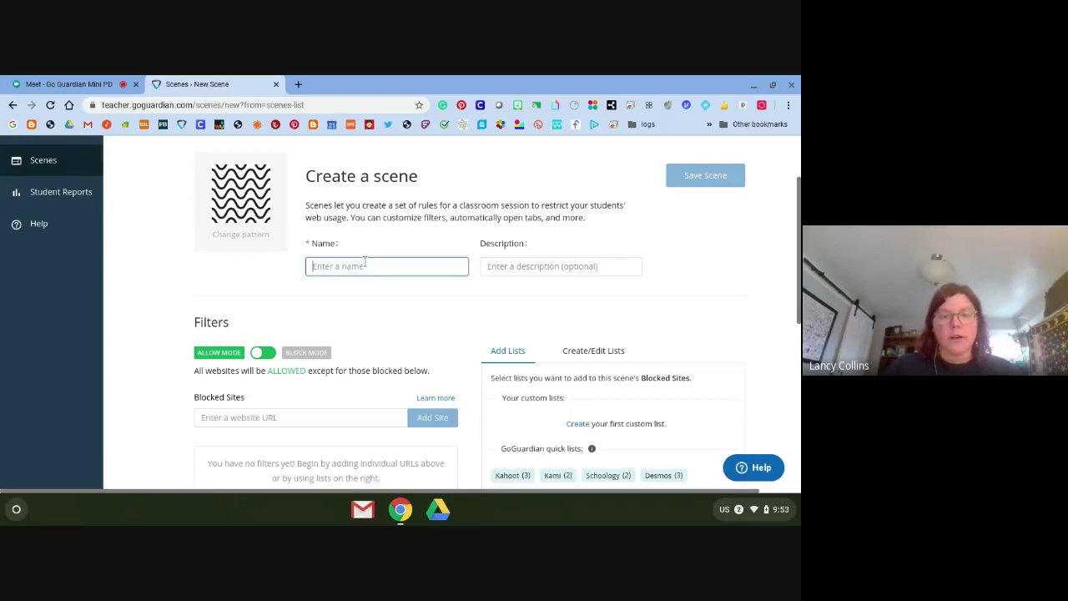
text(Example Scene)
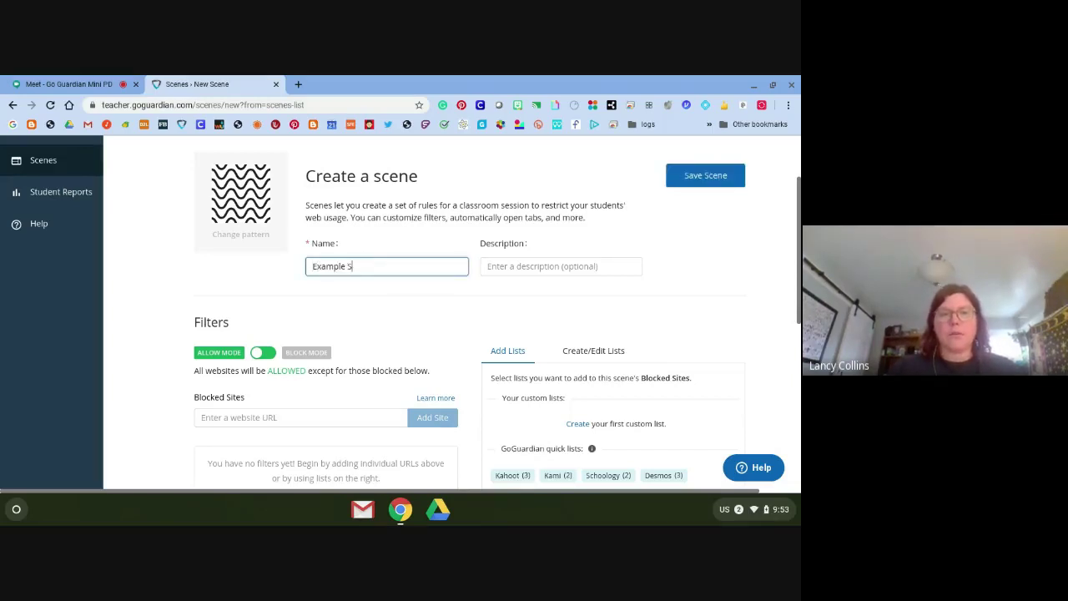
click(574, 267)
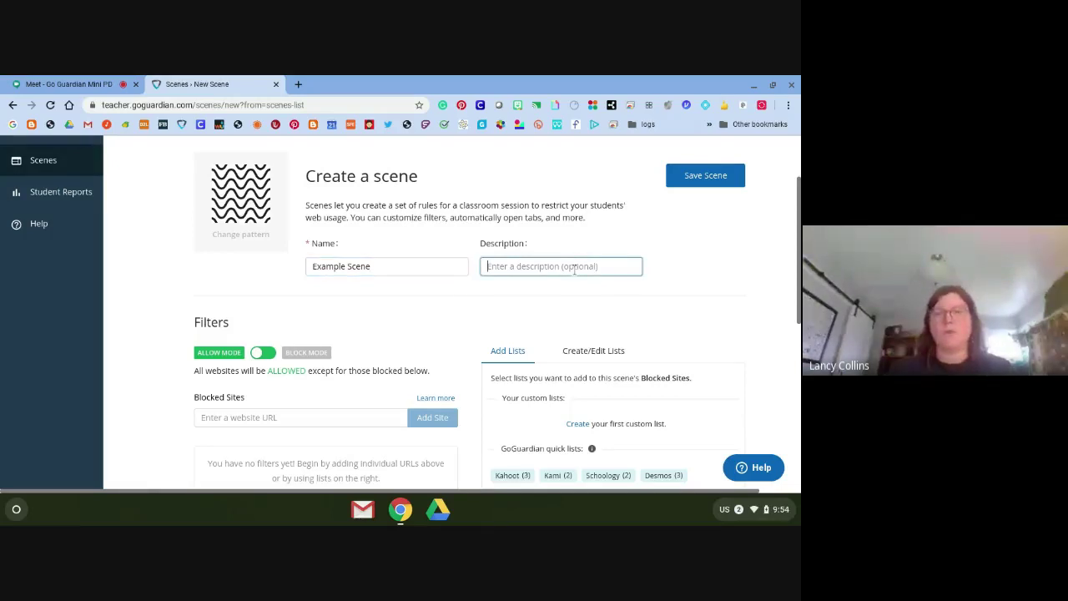
text(Google Slides online)
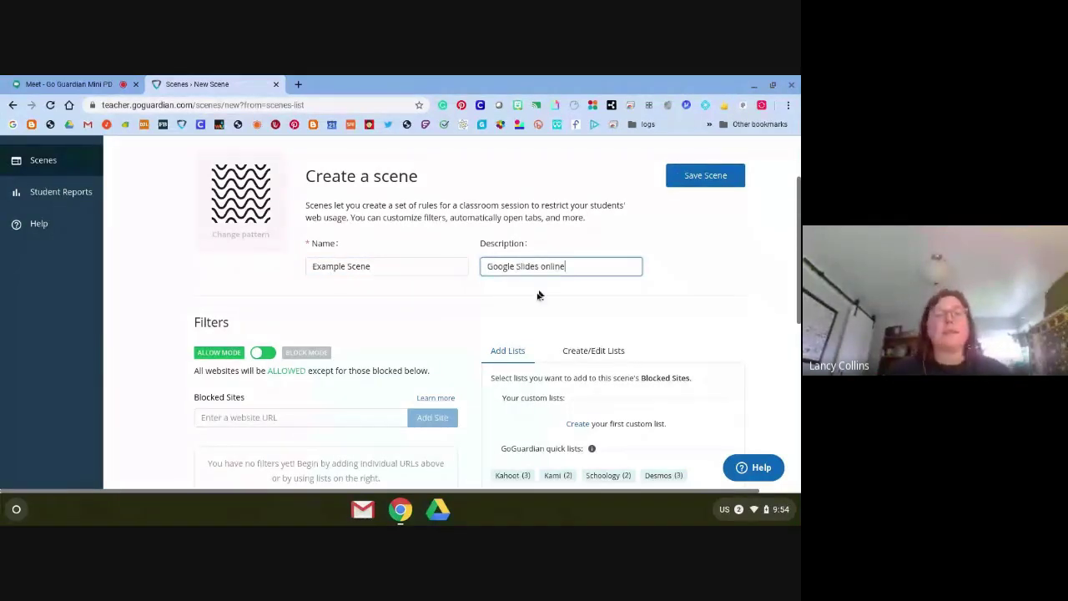
click(188, 329)
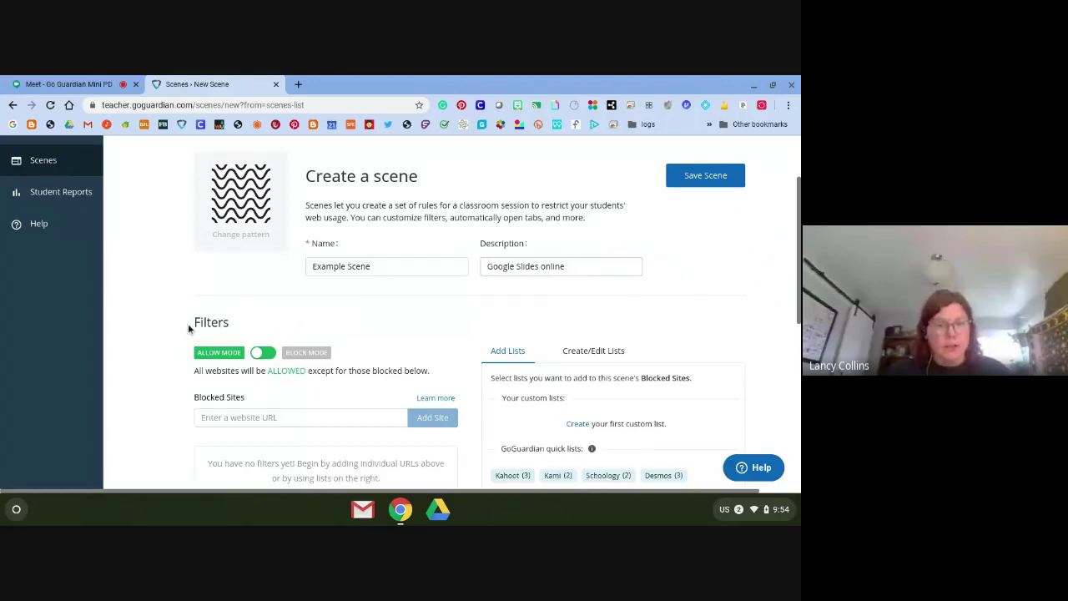
Block all sites except slides.google.com and save the scene
click(263, 354)
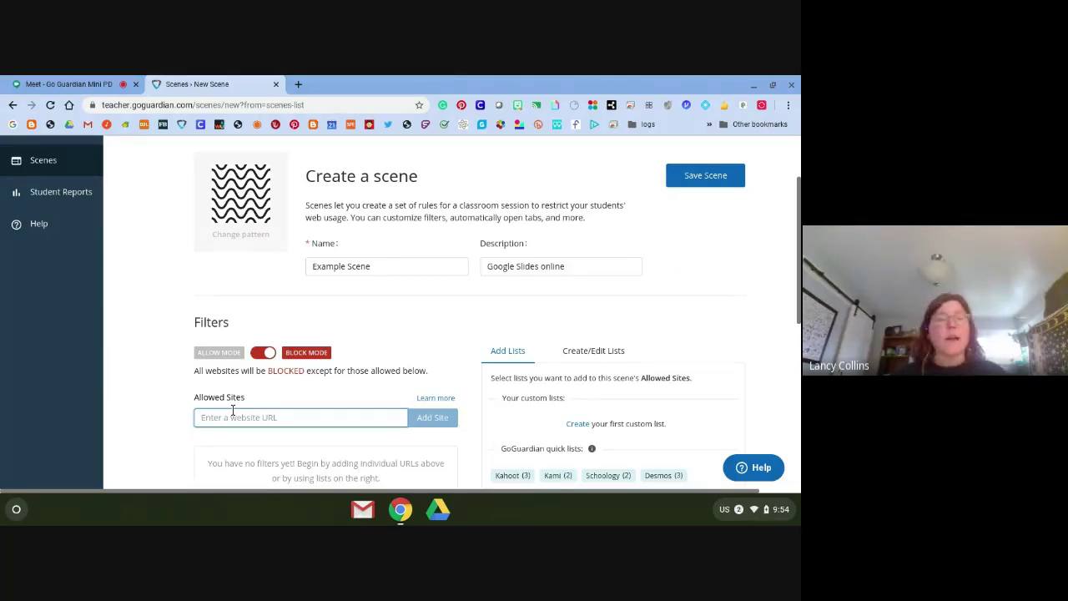
text(slides)
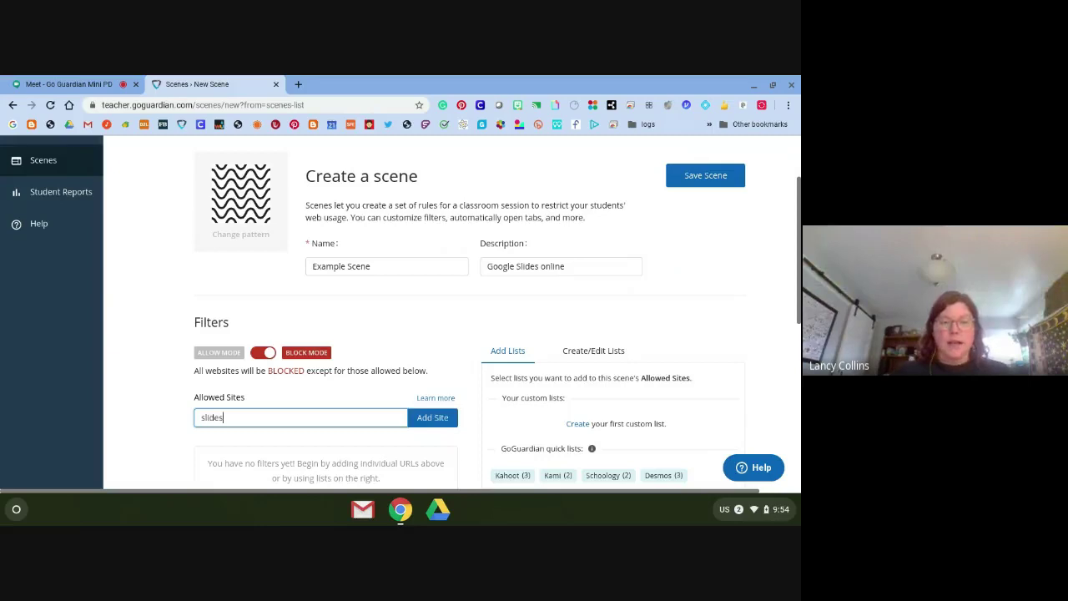
text(.google.com)
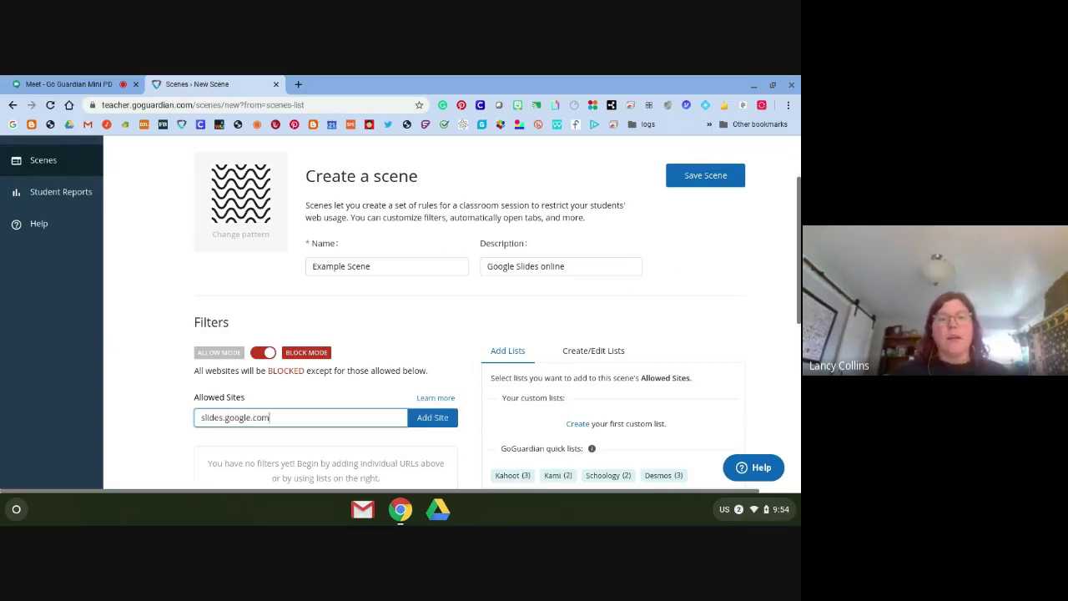
click(413, 418)
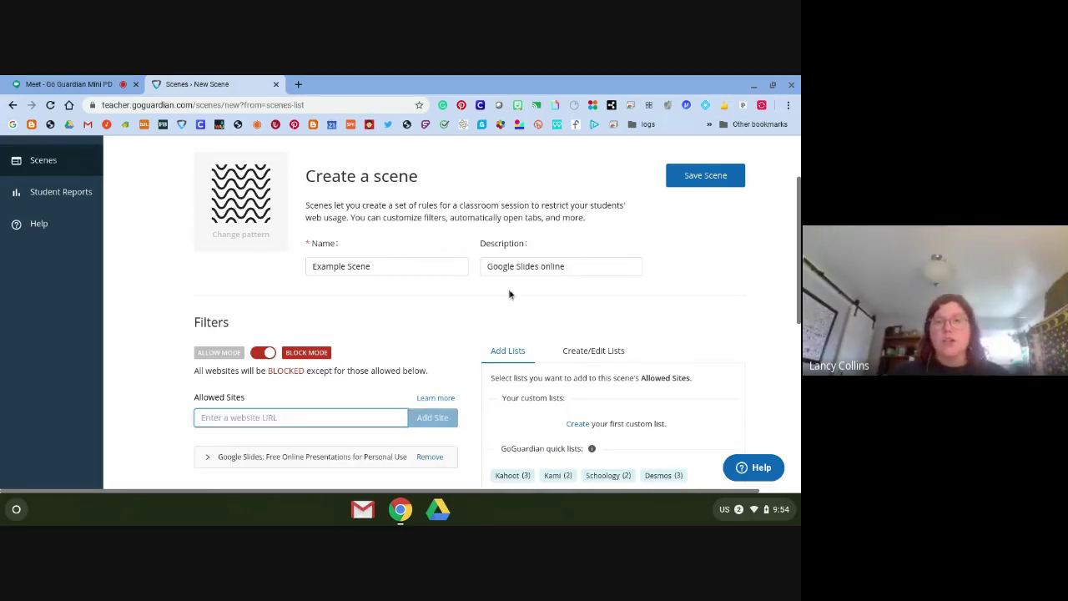
scroll(480, 282, down, 1)
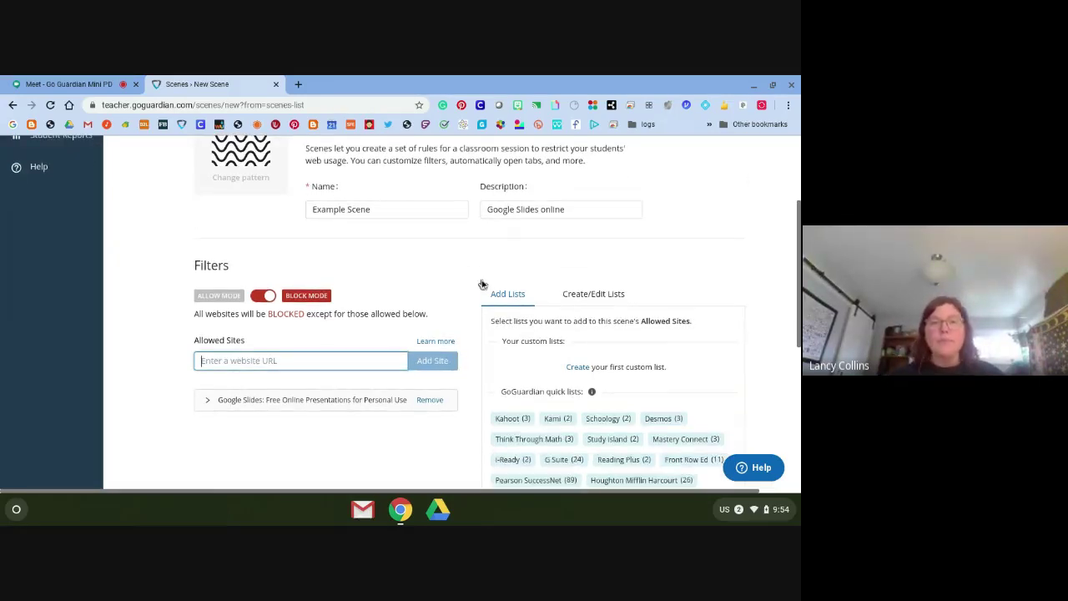
scroll(480, 282, up, 2)
click(713, 226)
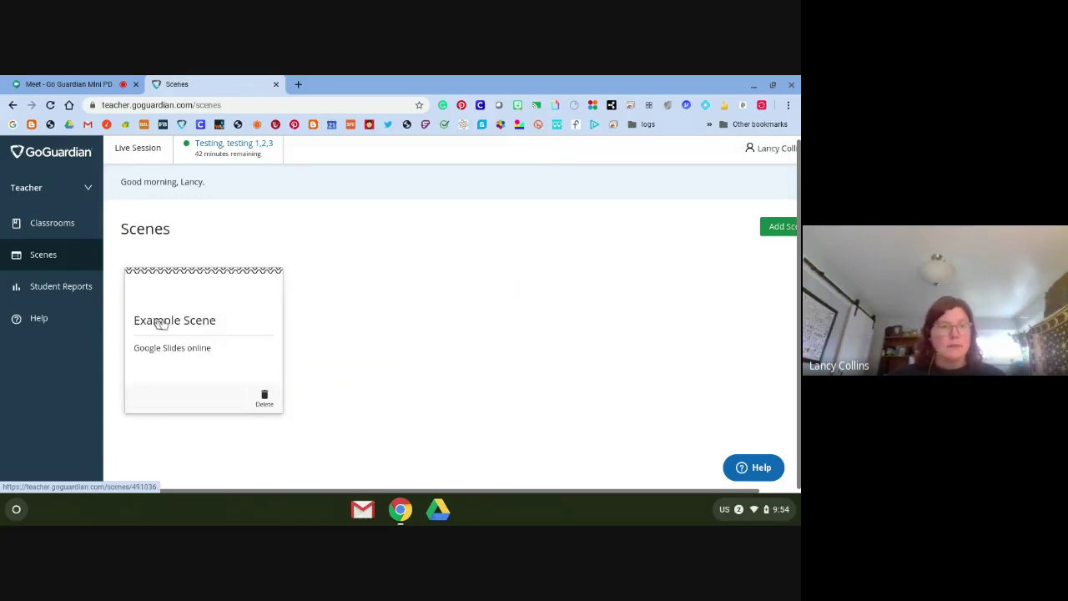
Create and save a scene named 'Prodigy blocked' that blocks prodigy.com
click(781, 233)
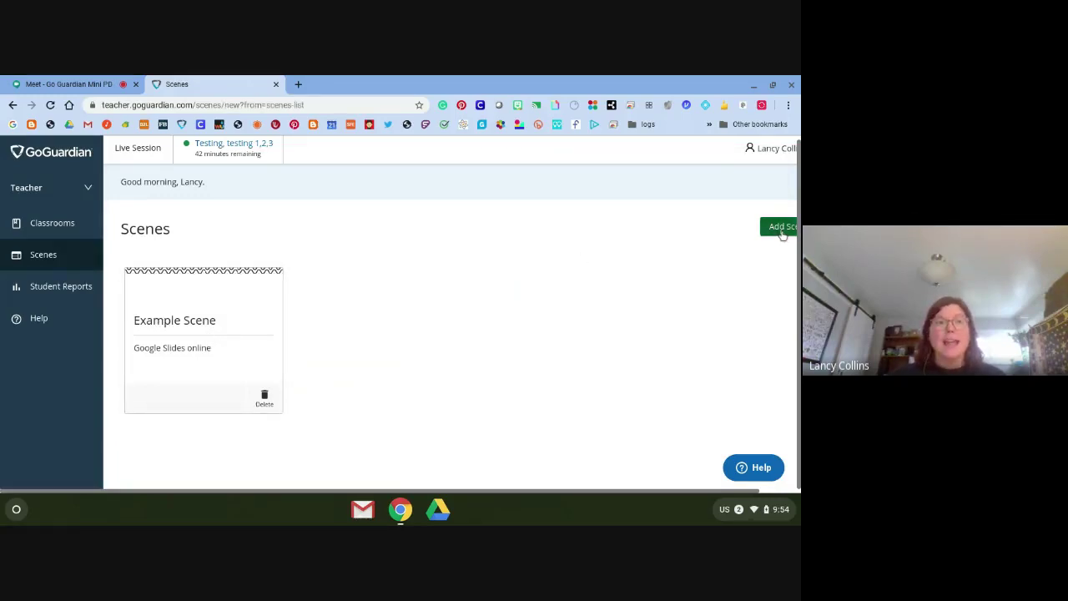
scroll(418, 364, down, 3)
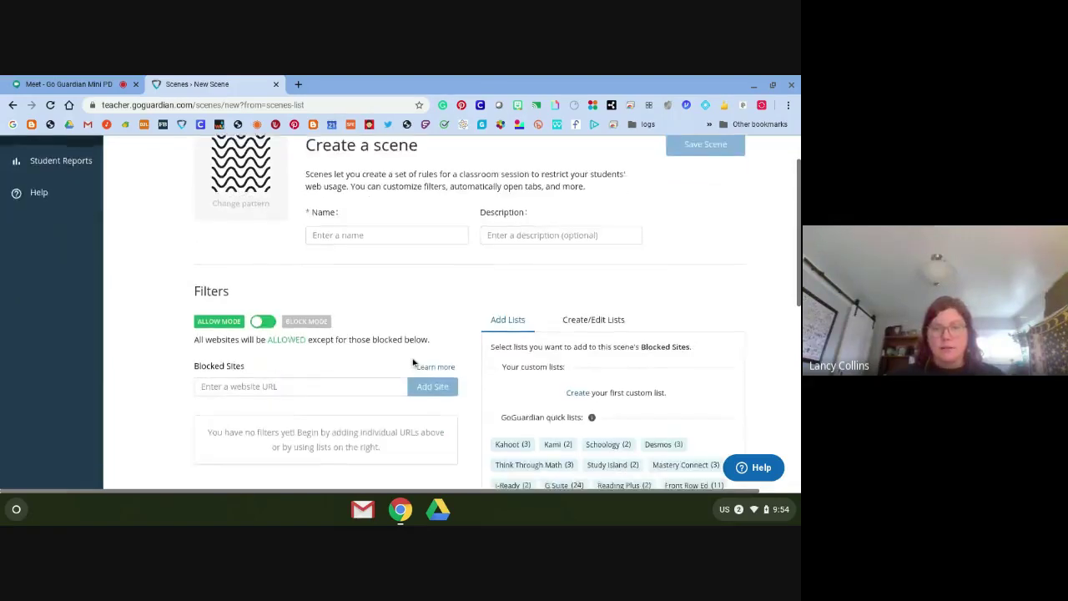
click(258, 307)
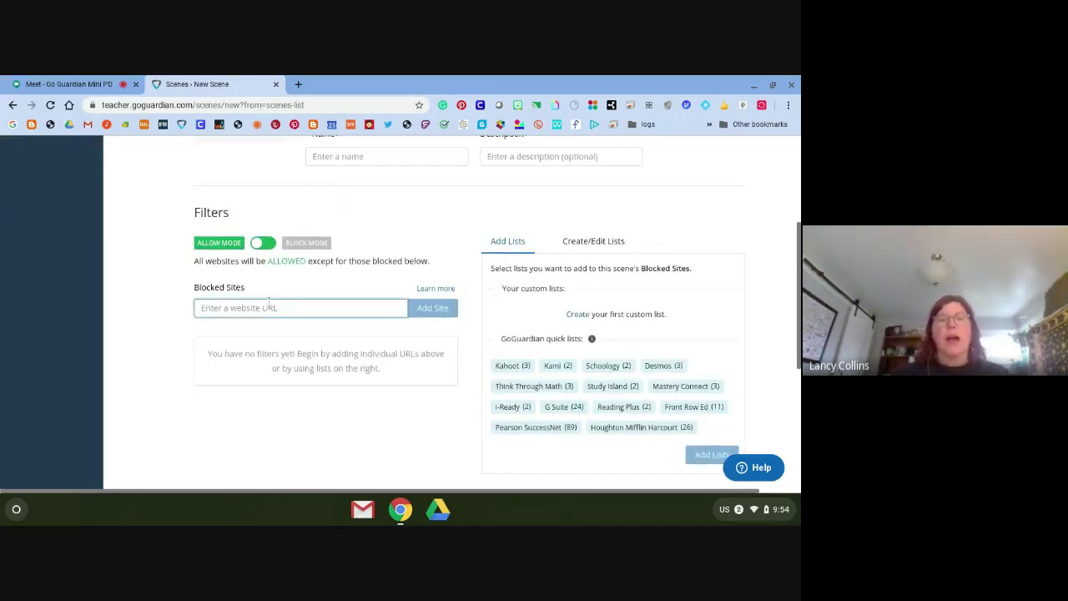
text(p)
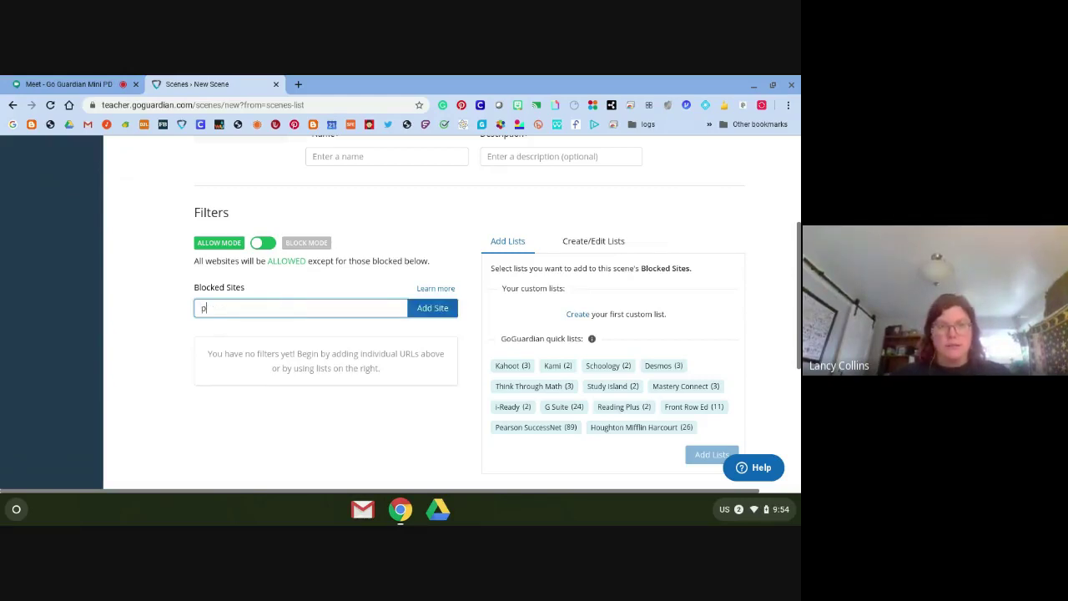
text(rodigy.com)
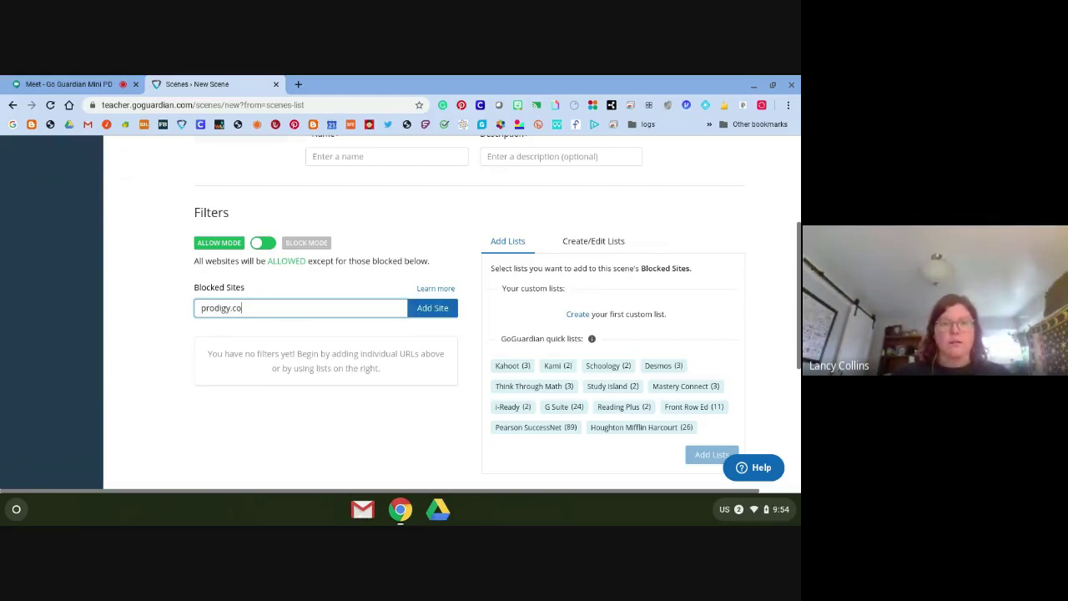
click(376, 156)
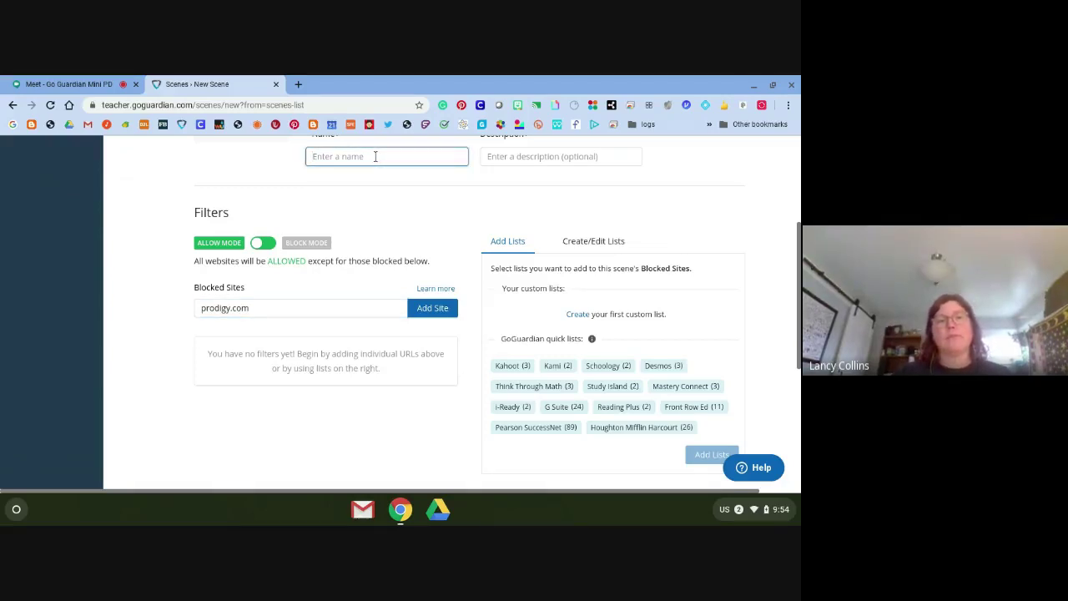
text(Prodigy)
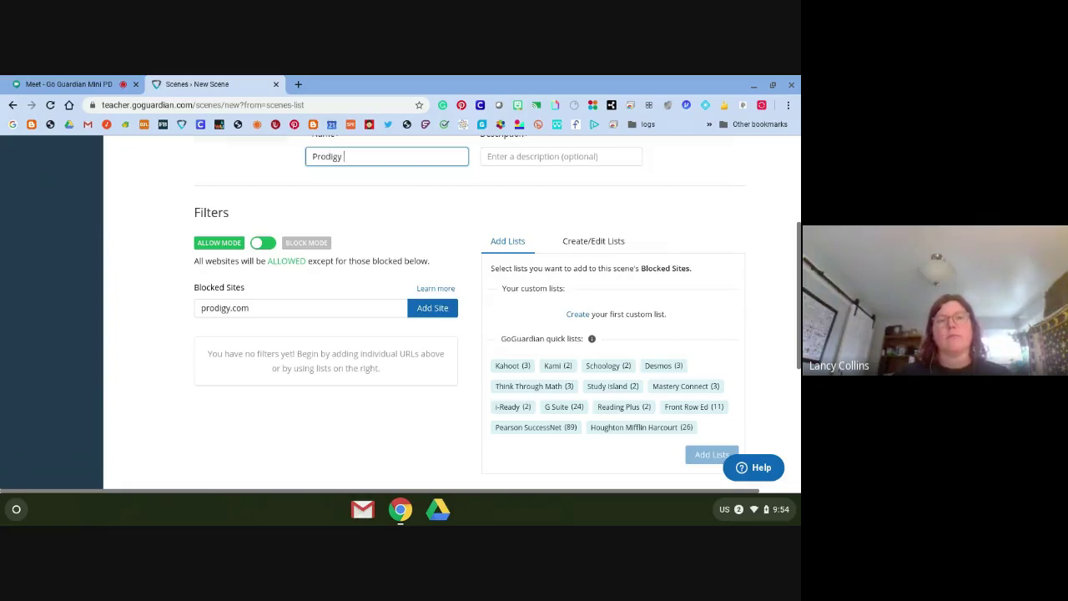
text( blocked)
scroll(615, 260, up, 3)
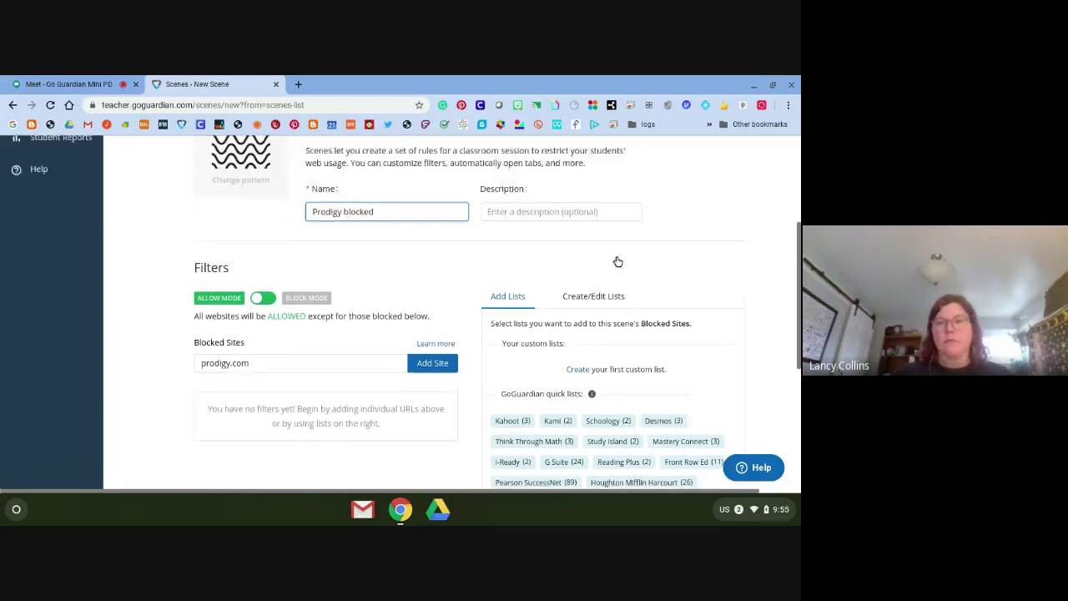
click(725, 238)
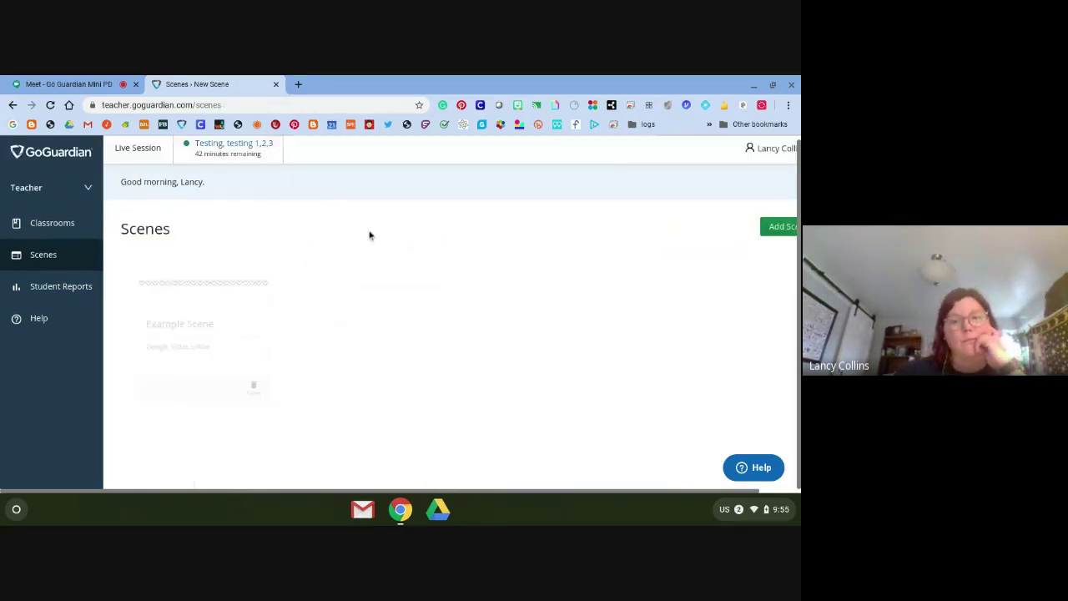
Join the Testing, testing 1,2,3 class's live session and show its scene choices
click(45, 223)
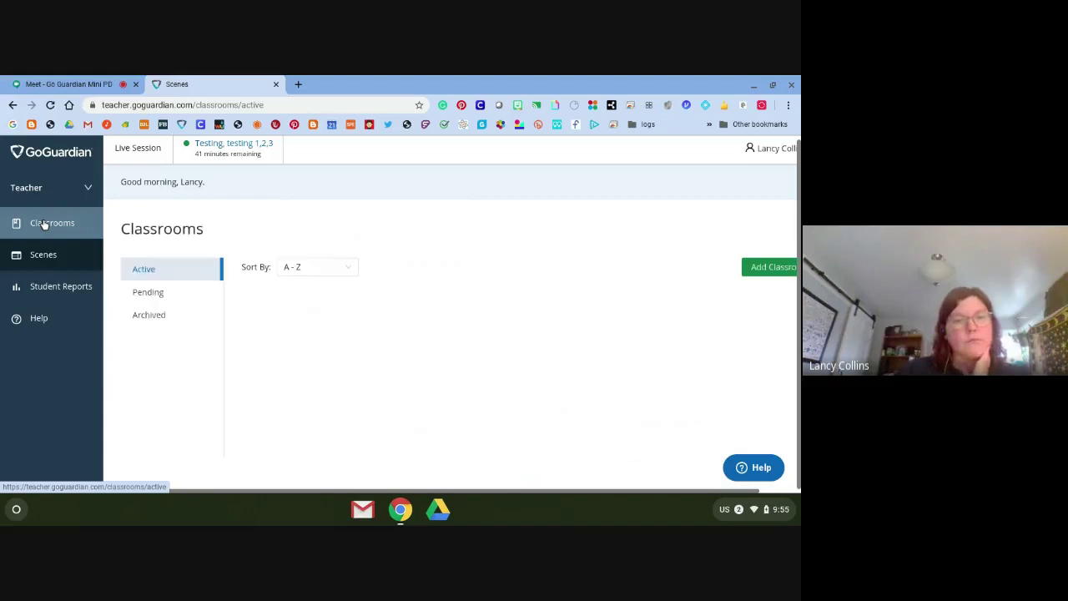
click(441, 342)
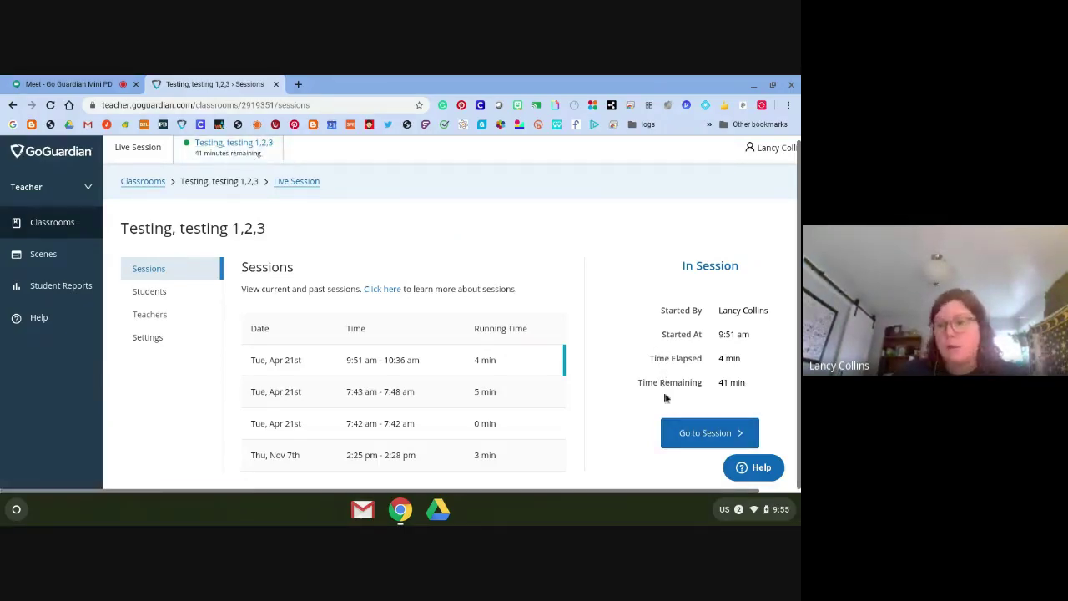
click(690, 431)
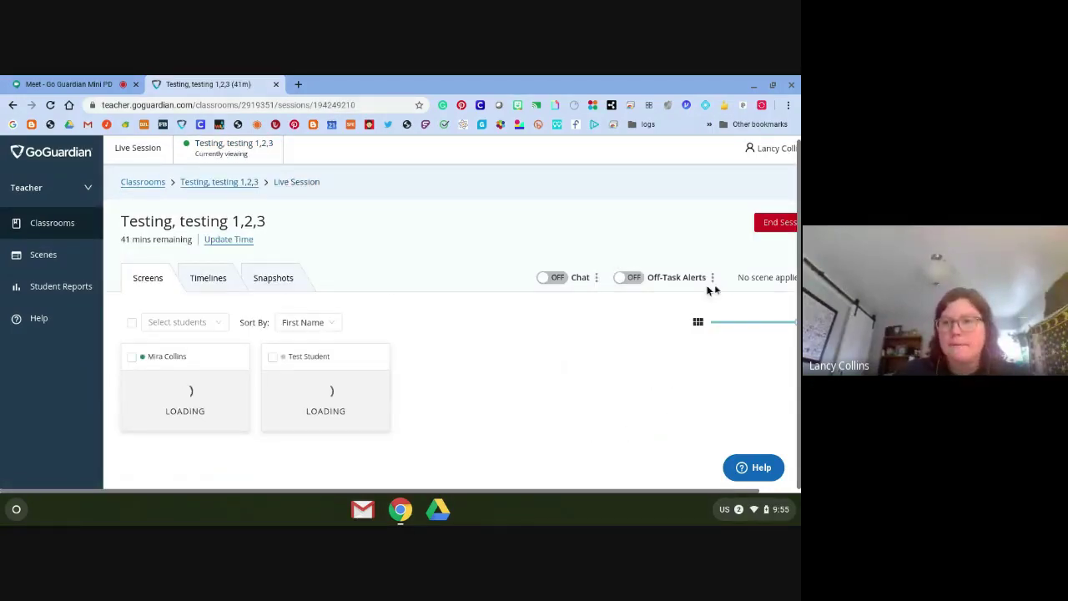
scroll(746, 278, down, 1)
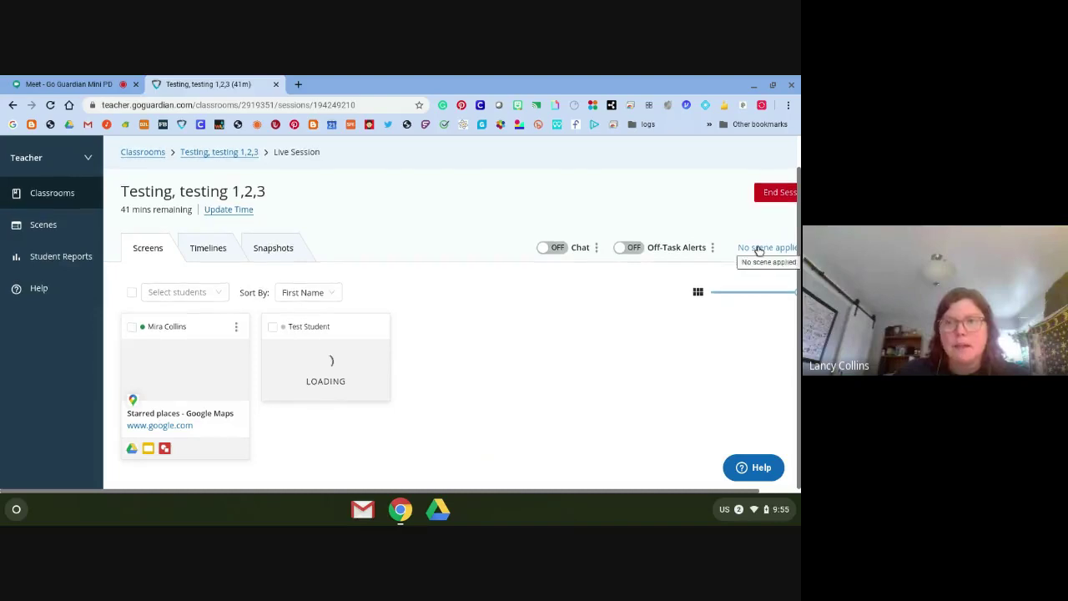
scroll(758, 249, right, 1)
click(758, 248)
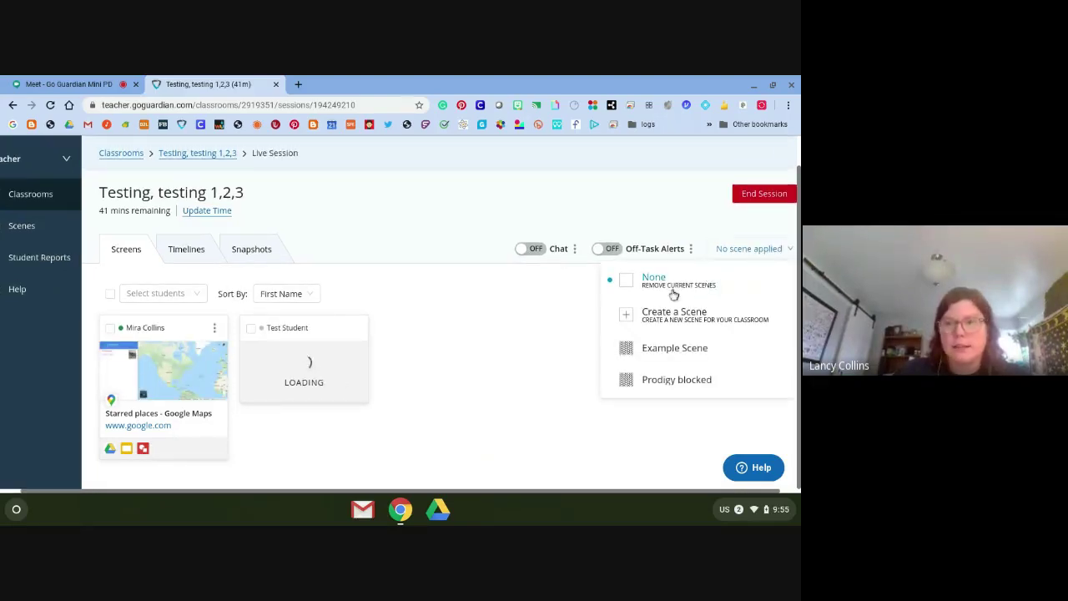
Apply Example Scene to the session and enlarge the student's screen
click(629, 351)
click(628, 351)
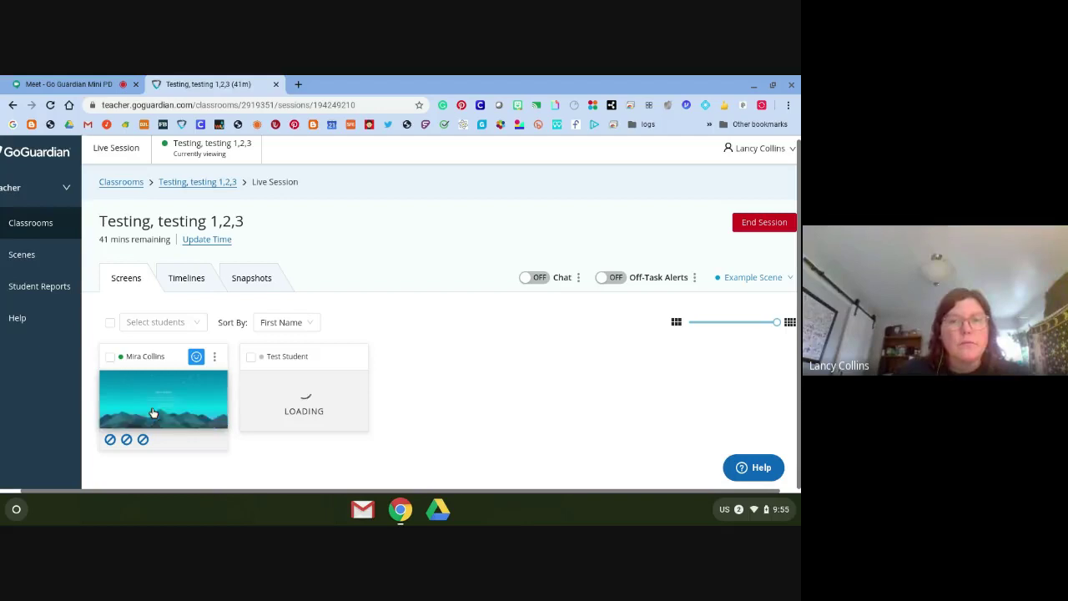
click(172, 392)
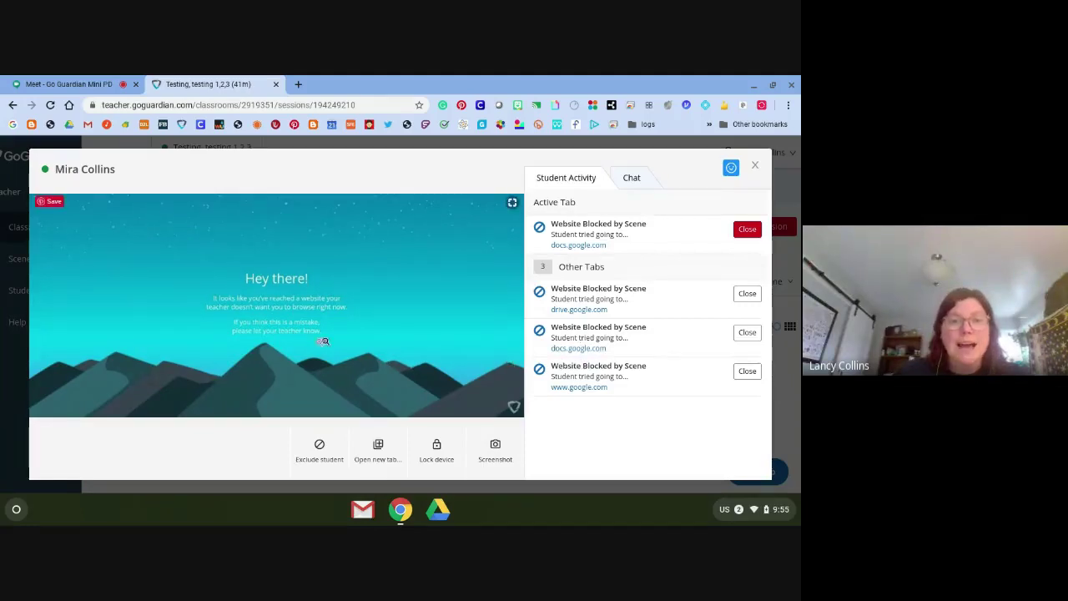
Send slides.google.com to the student in a new tab, then open the blocked drive.google.com link
click(380, 450)
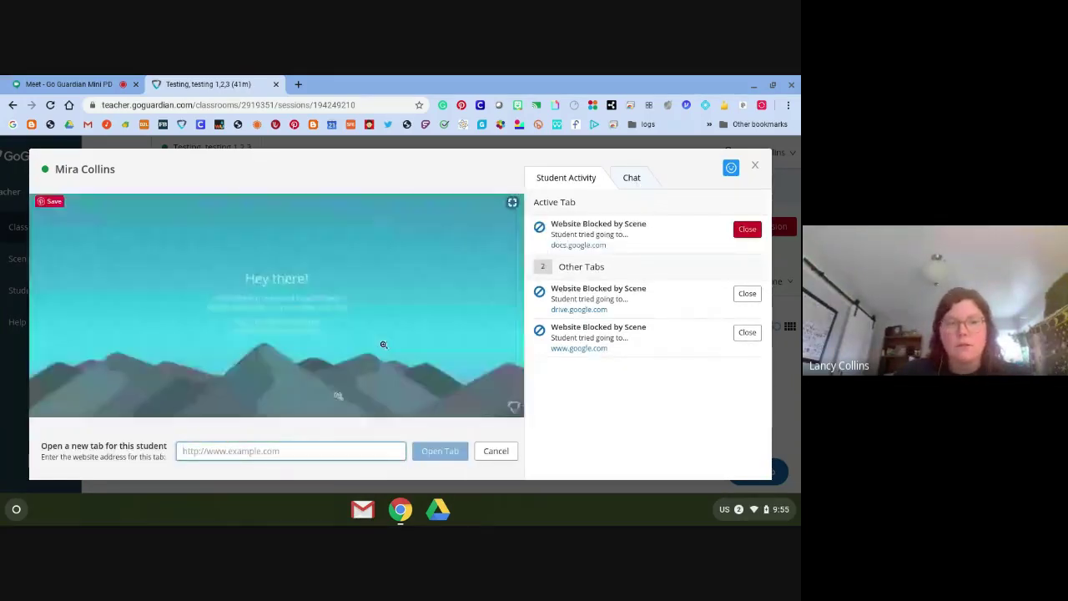
text(slides.go)
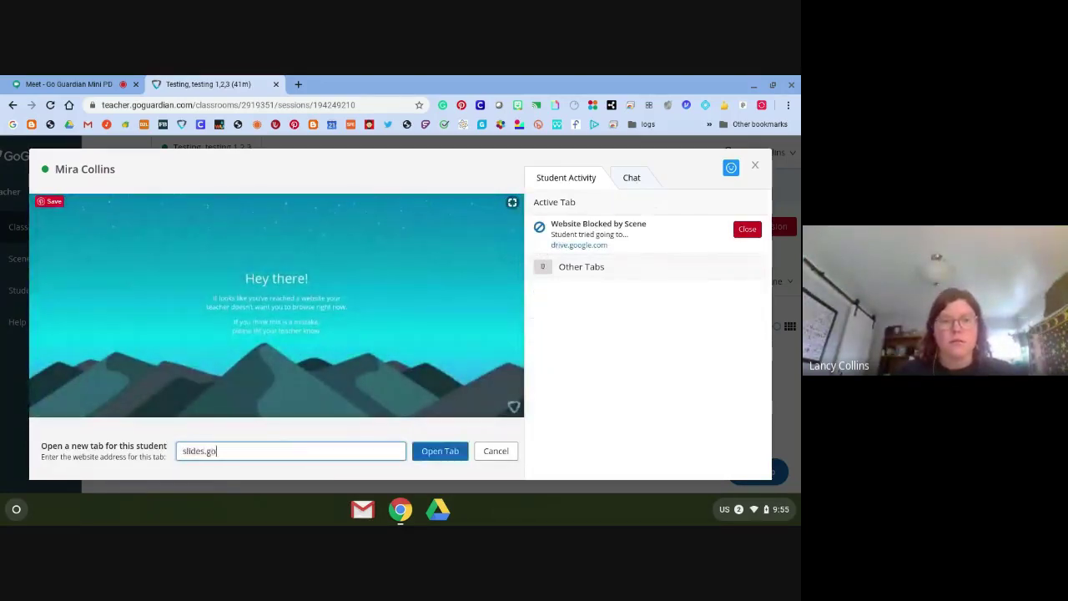
text(ogle.com)
key(Return)
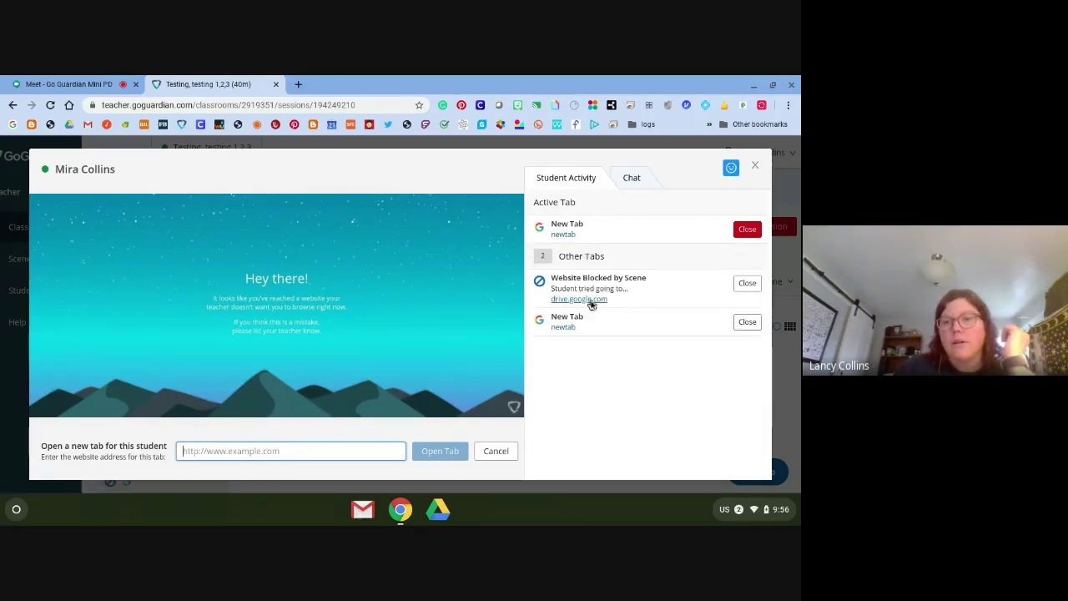
click(589, 300)
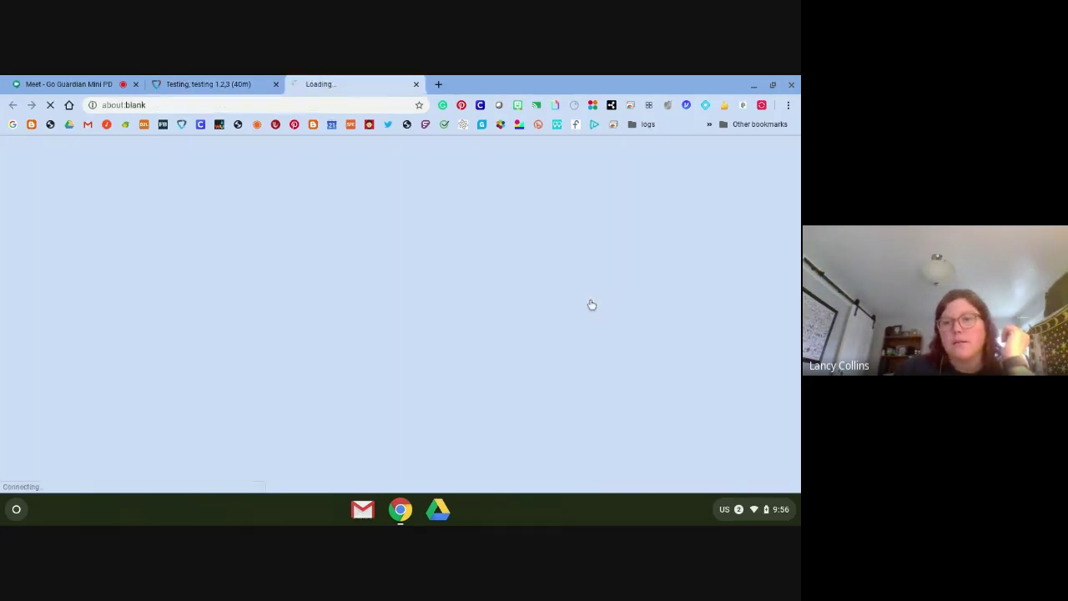
click(226, 79)
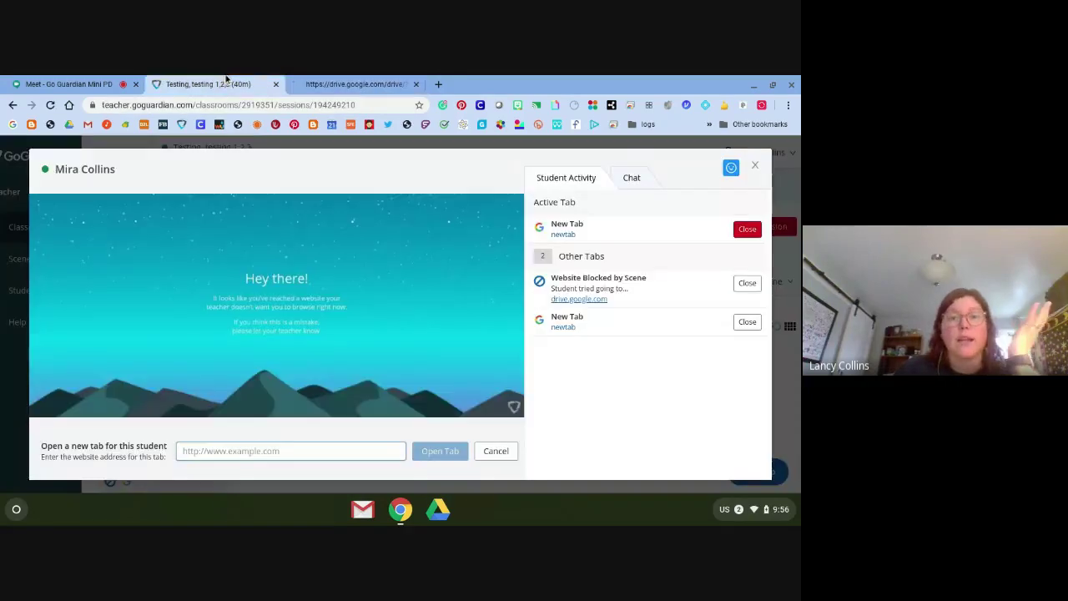
Close the student view and set the session's scene to None
click(755, 165)
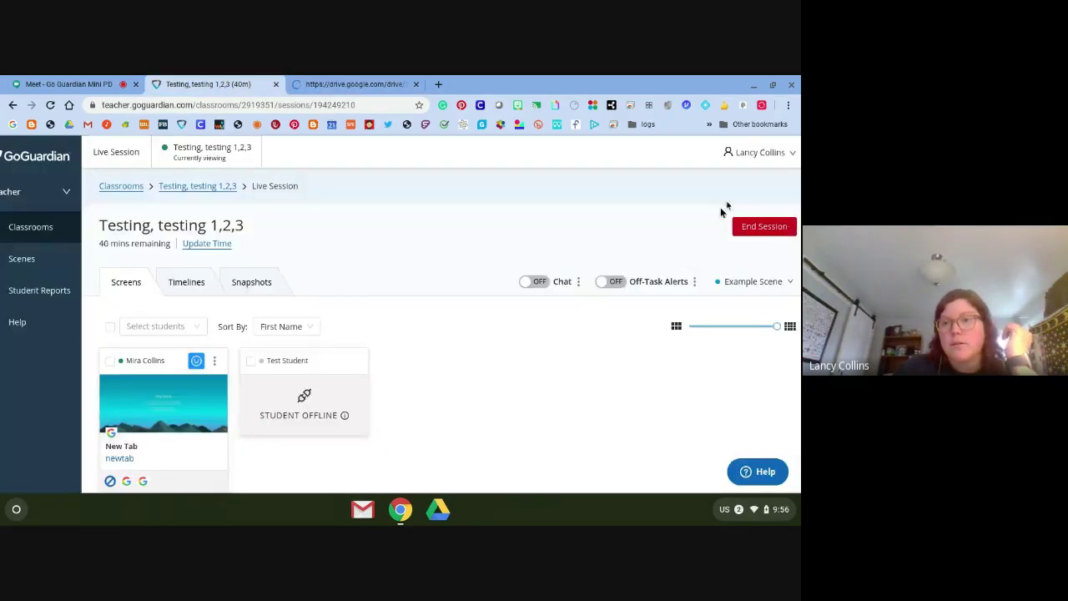
mouse_move(197, 361)
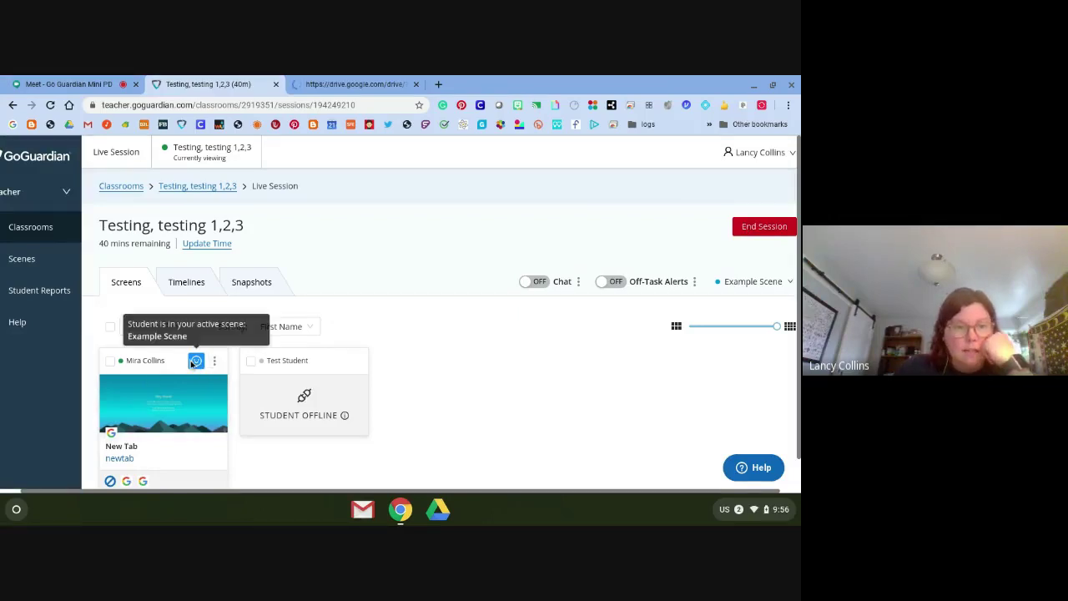
click(728, 285)
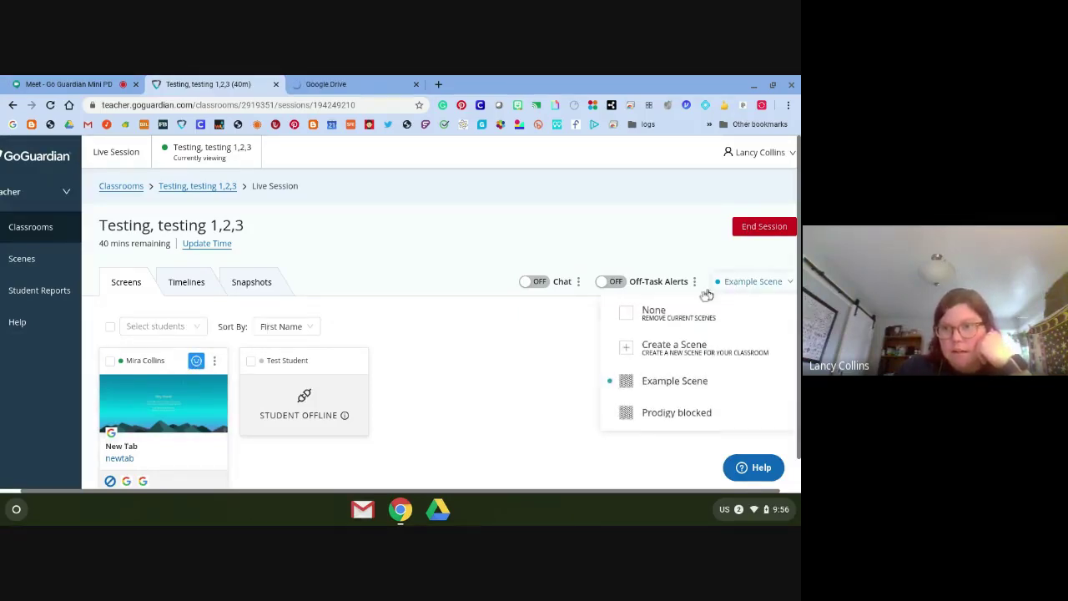
click(631, 316)
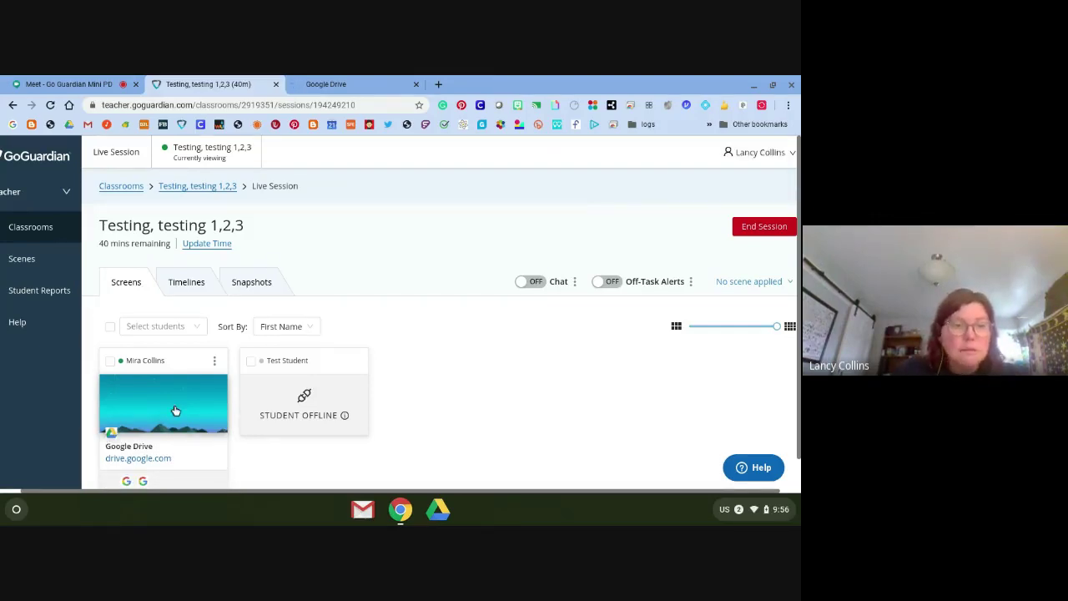
Close the student's New Tab and Video Recorder tabs, then dismiss the notification
click(194, 396)
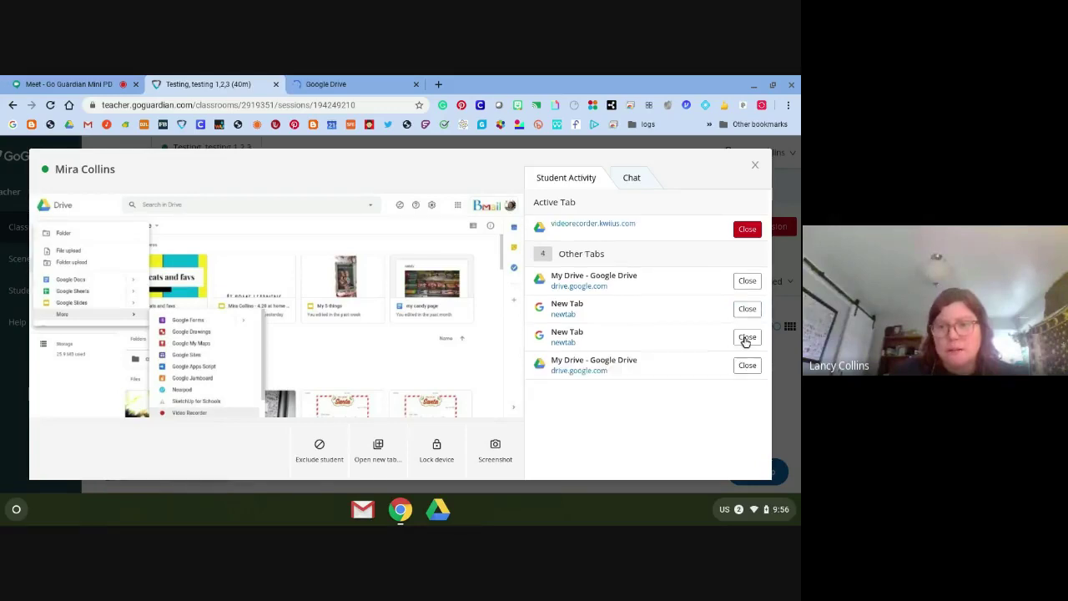
click(746, 343)
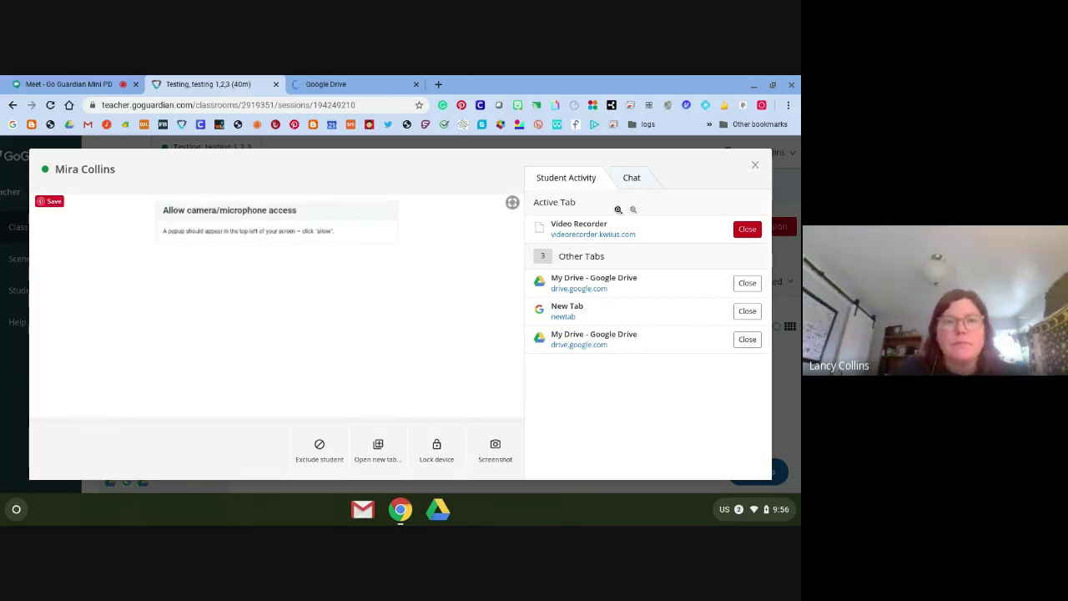
click(745, 230)
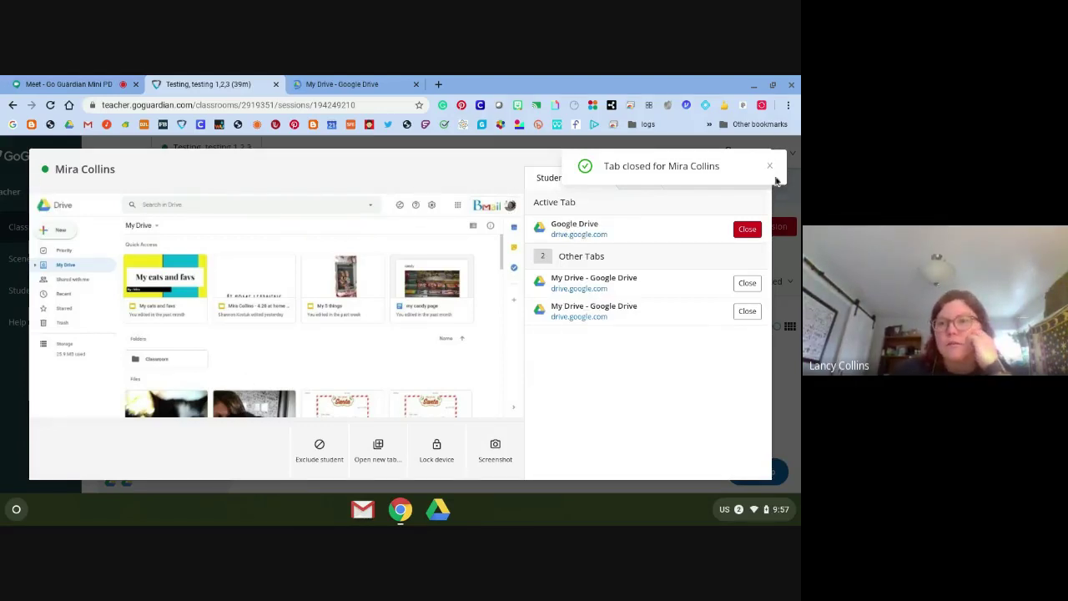
click(770, 167)
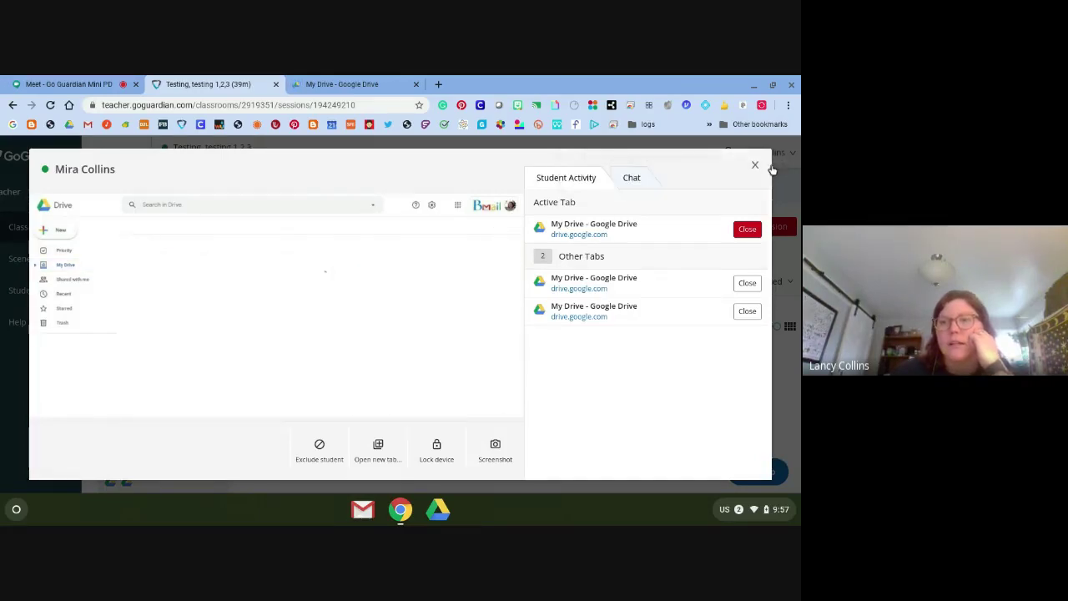
click(755, 166)
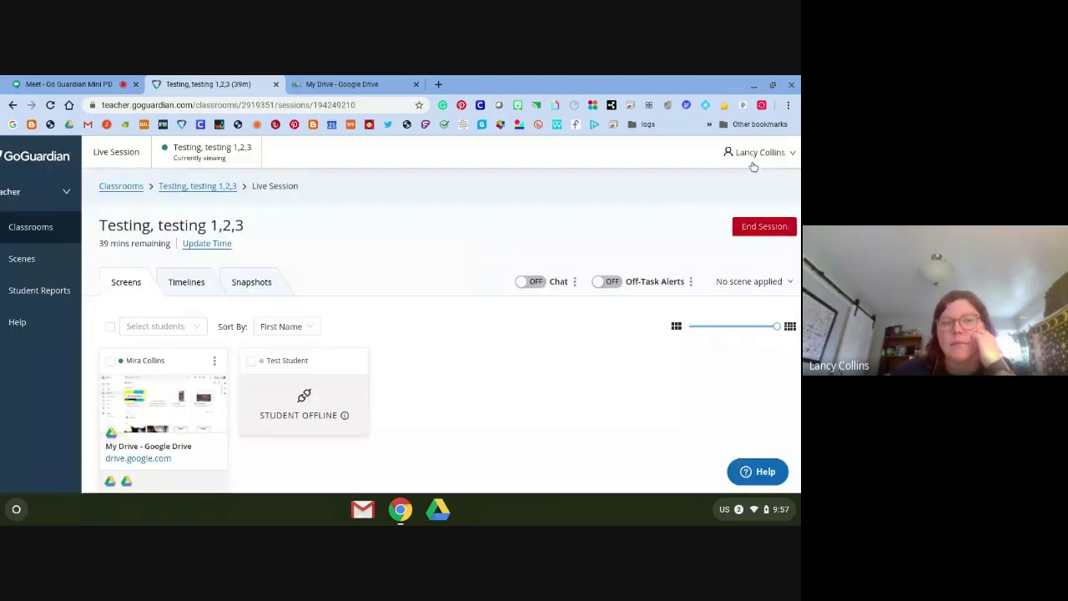
End the live session and confirm in the dialog
click(756, 231)
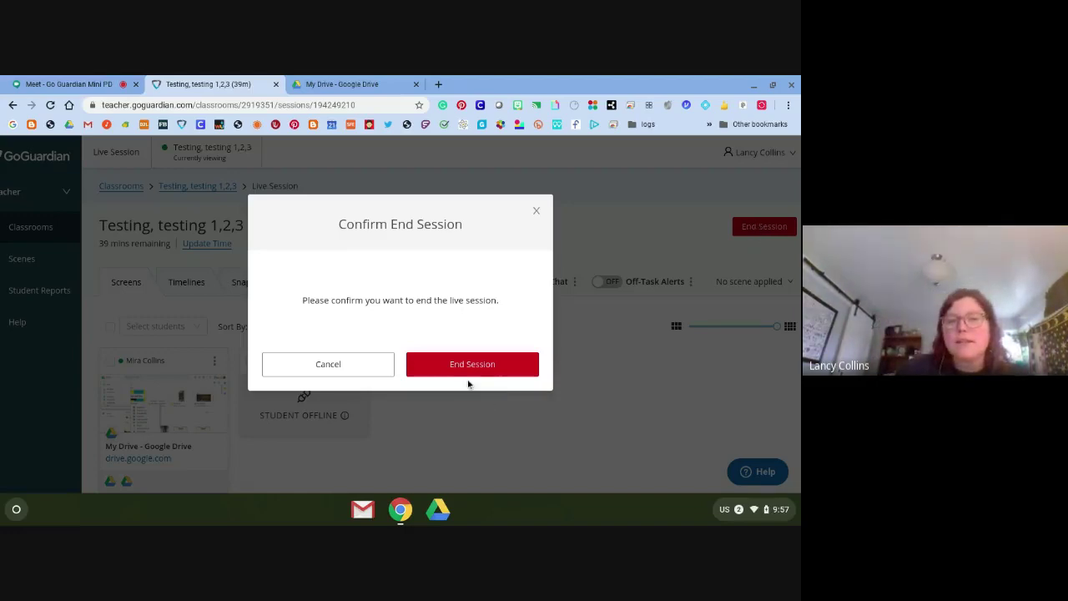
click(450, 355)
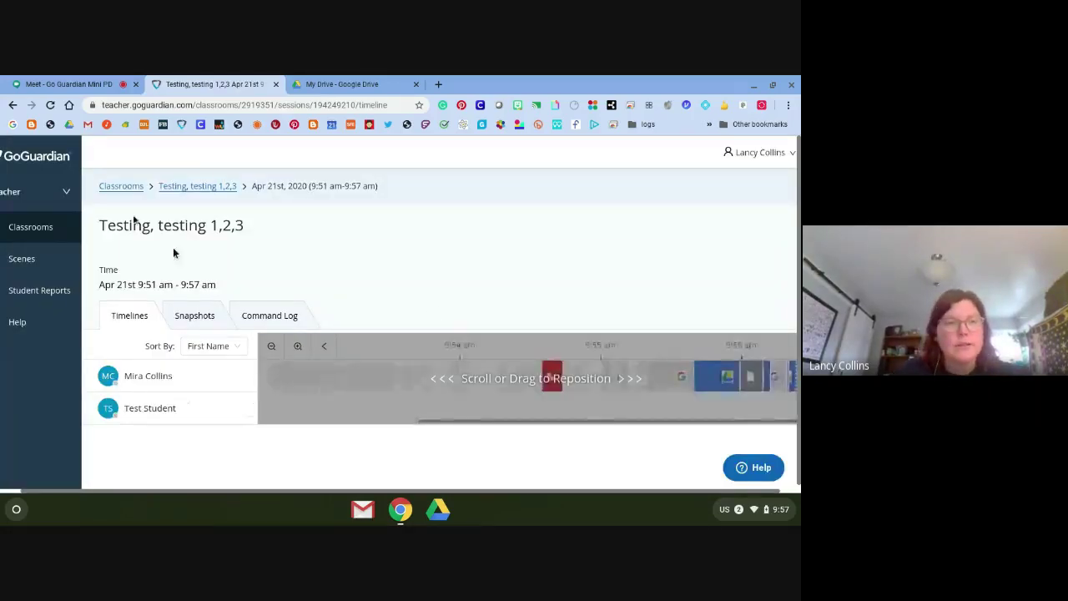
Leave the ended session for the Classrooms list, then switch back to the Google Meet call
click(17, 197)
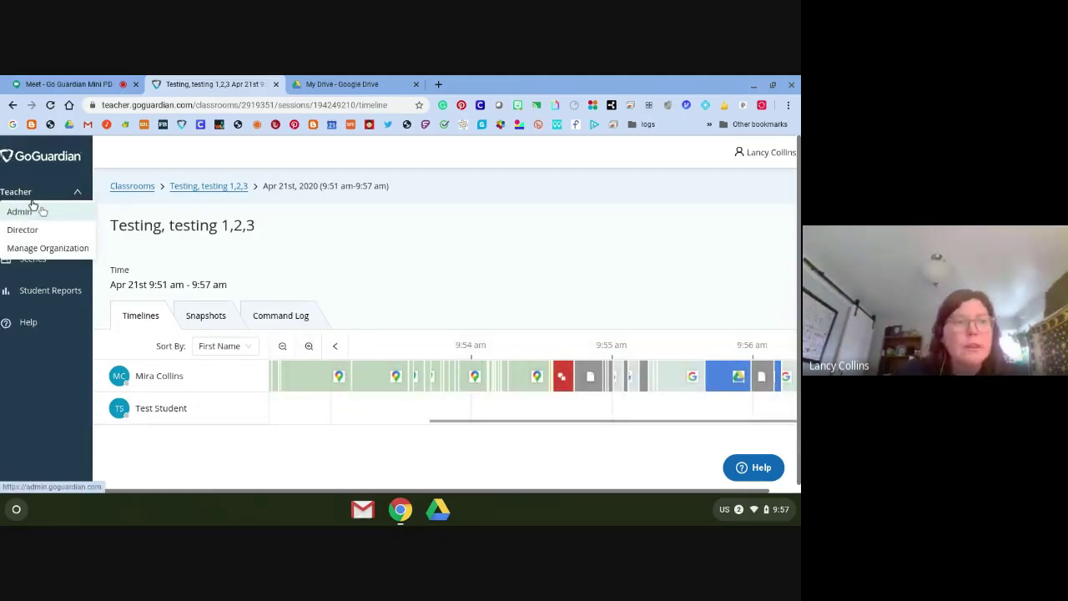
click(325, 231)
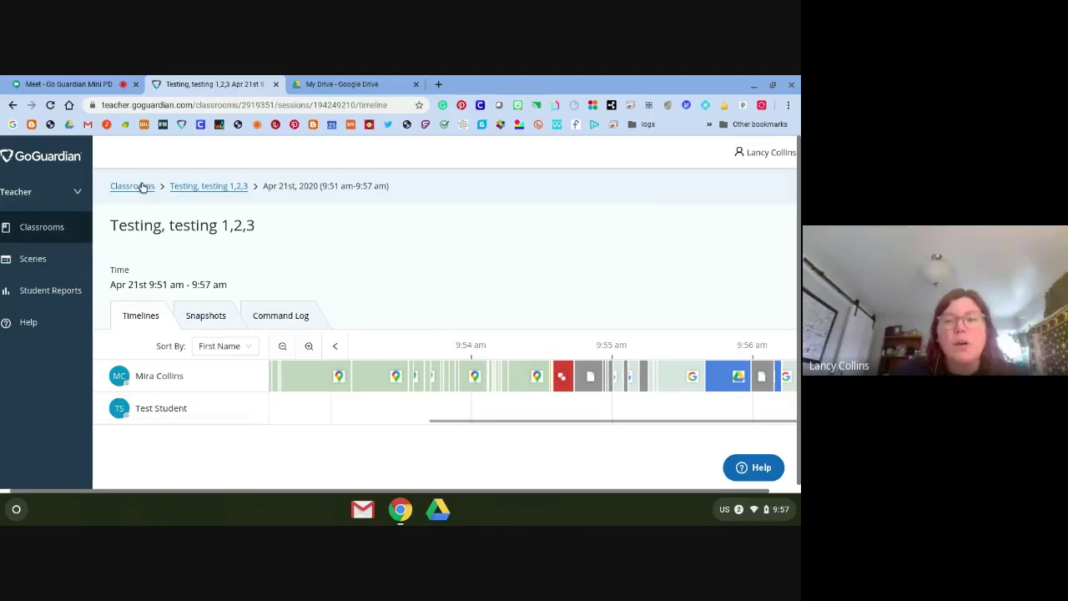
click(143, 185)
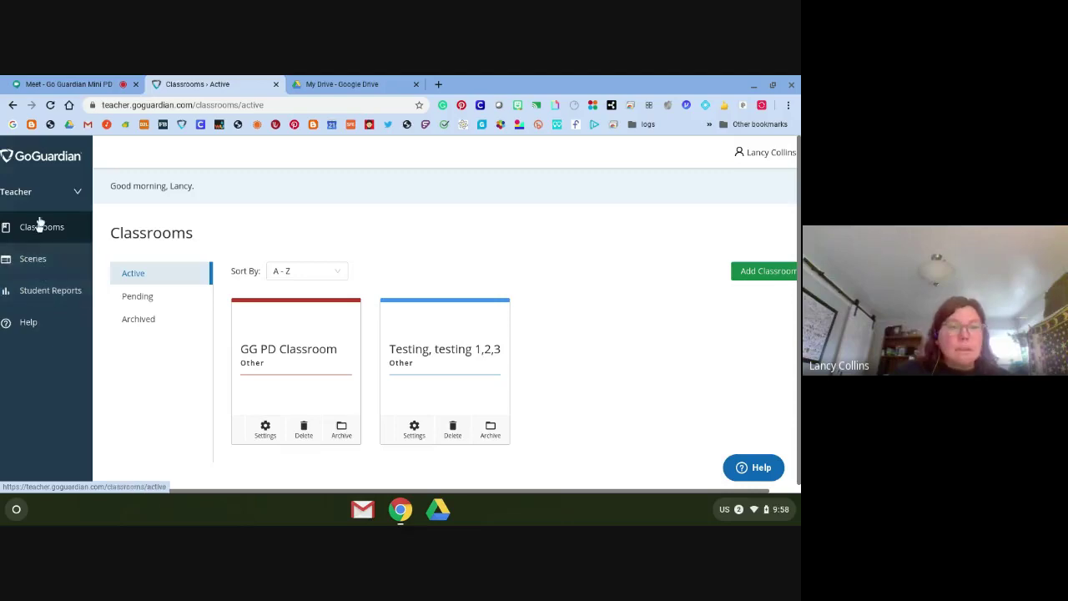
click(61, 84)
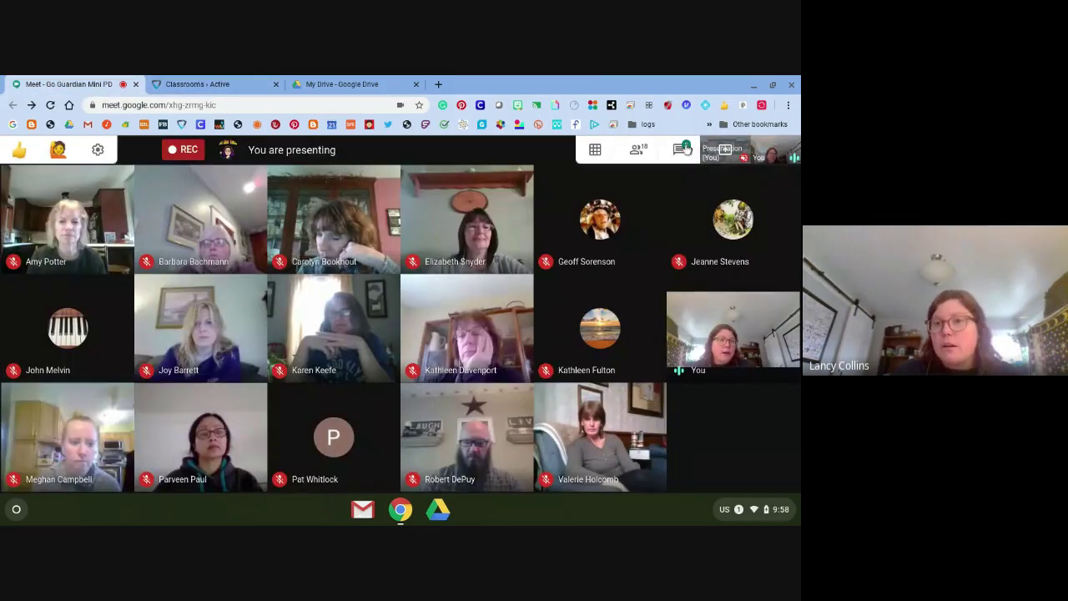
Open the Meet chat beside the participant grid to read attendees' messages
click(683, 148)
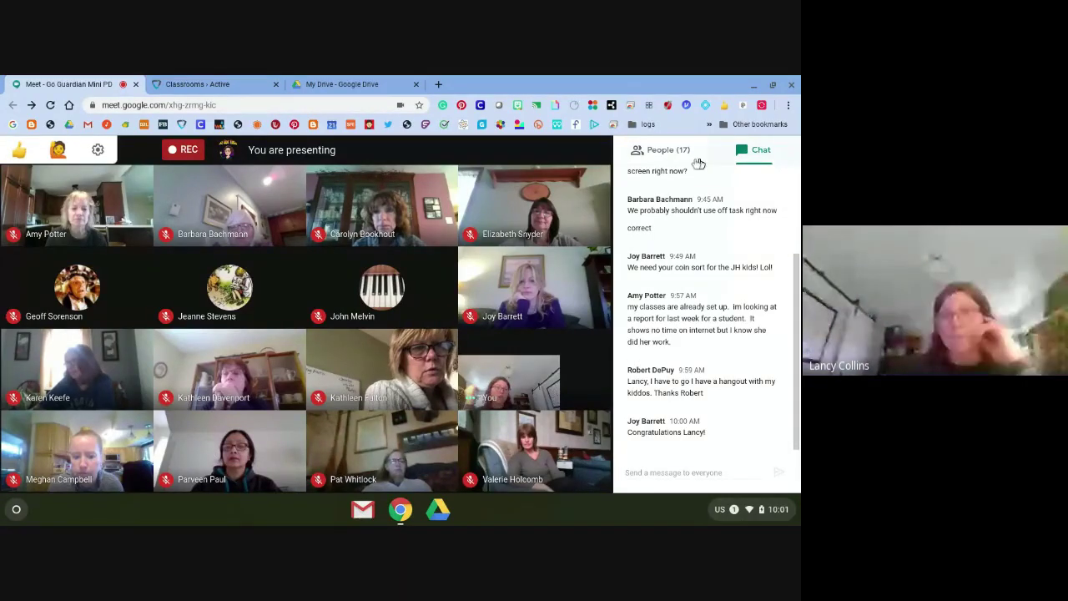
Switch the side panel to People, then turn on live captions with the C shortcut
click(666, 152)
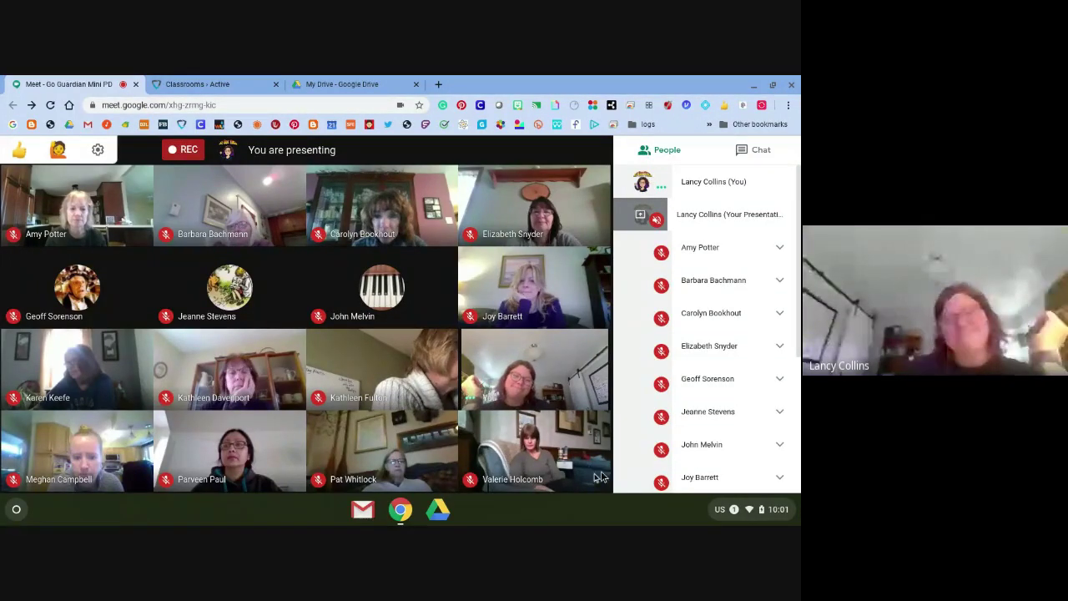
mouse_move(480, 491)
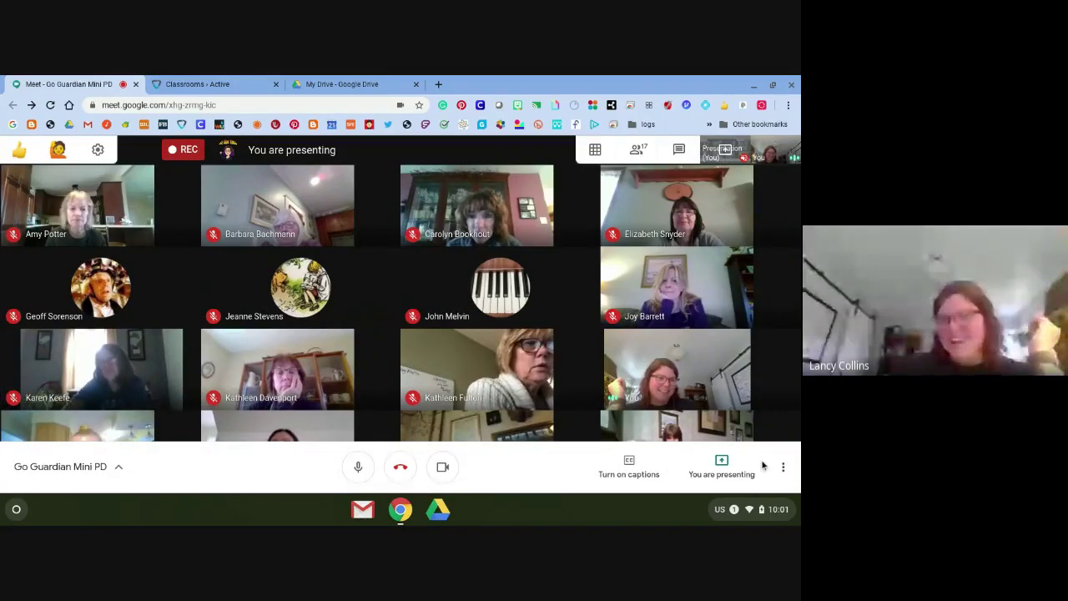
key(c)
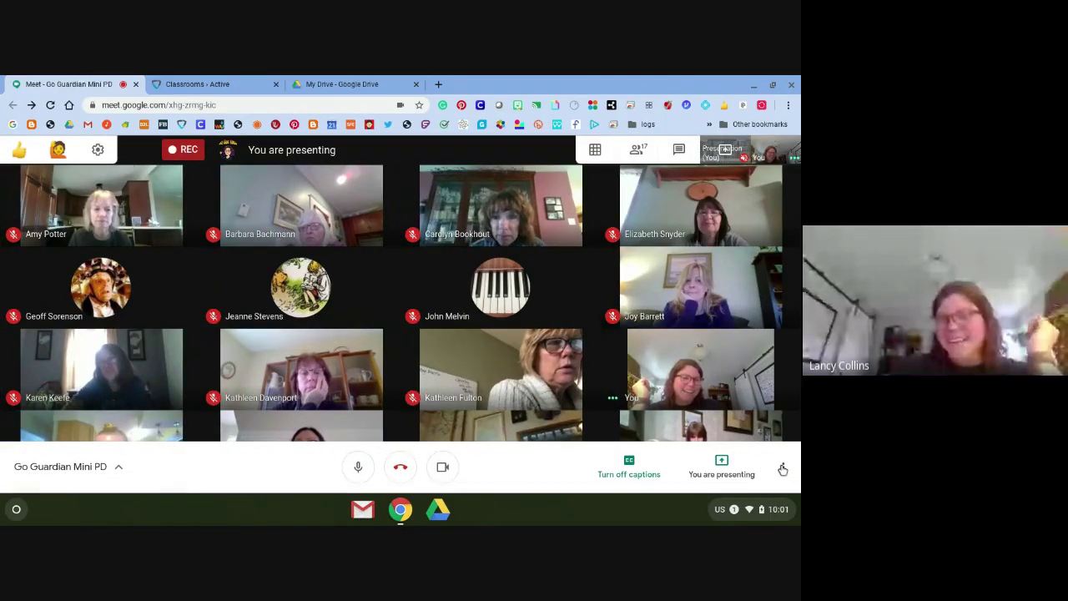
Choose Stop recording from the More options menu to bring up the confirmation
click(783, 468)
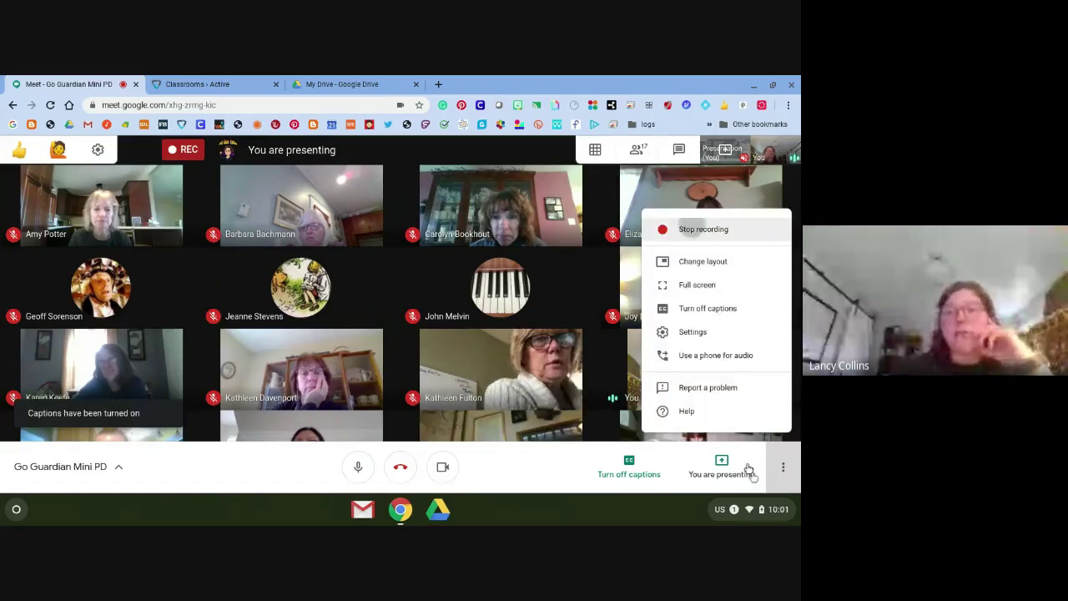
key(Return)
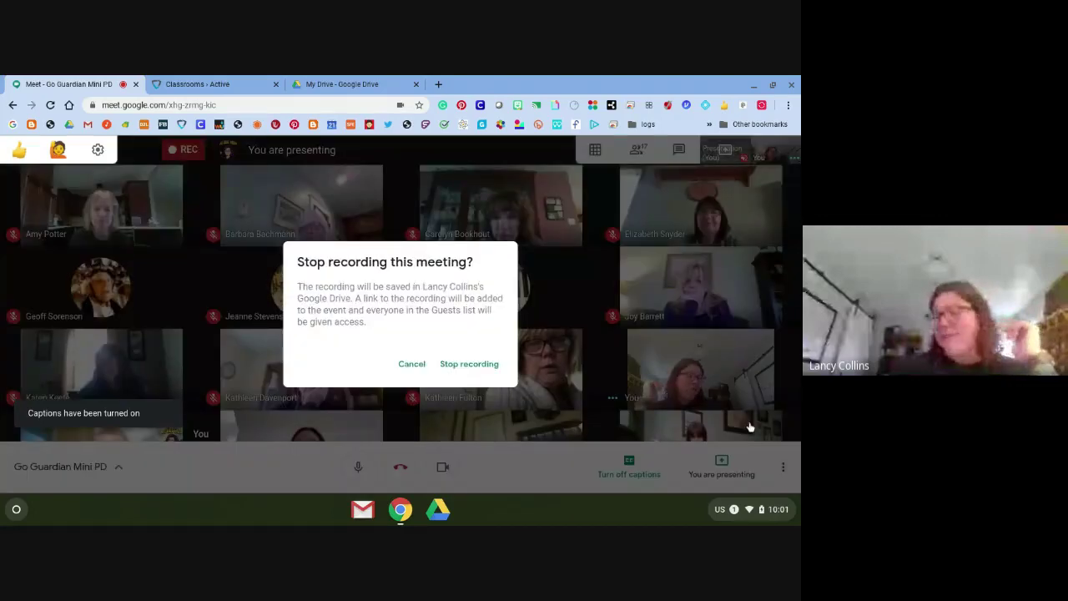